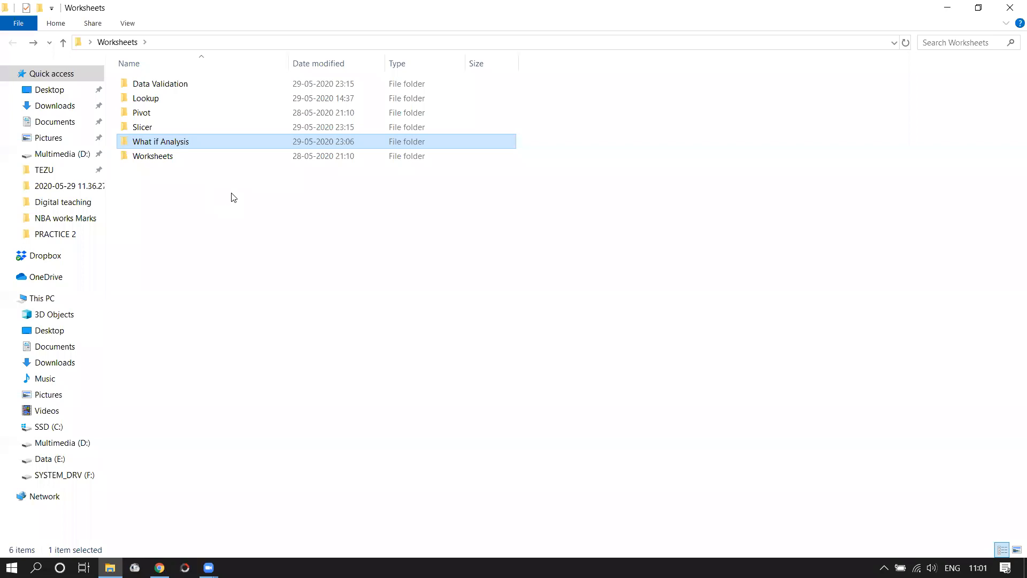
Step: Open the What if Analysis PRACTICE workbook from the What if Analysis folder
mouse_move(183, 149)
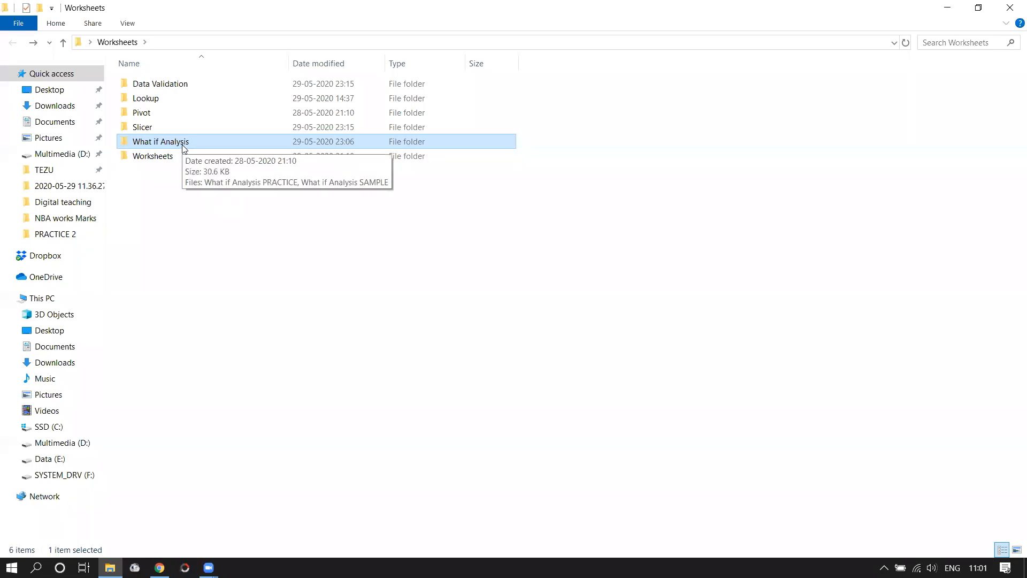
double_click(183, 148)
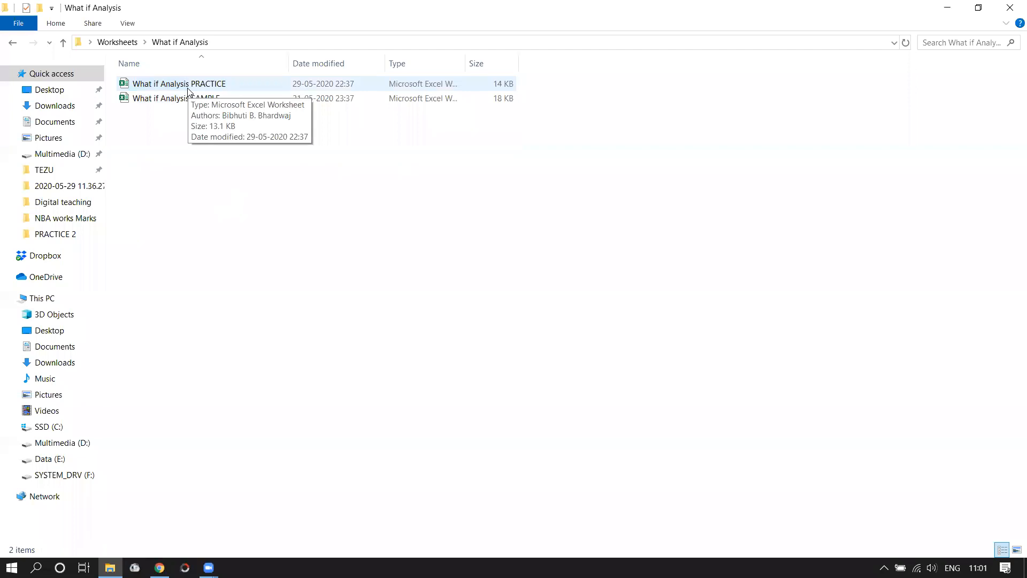
double_click(188, 88)
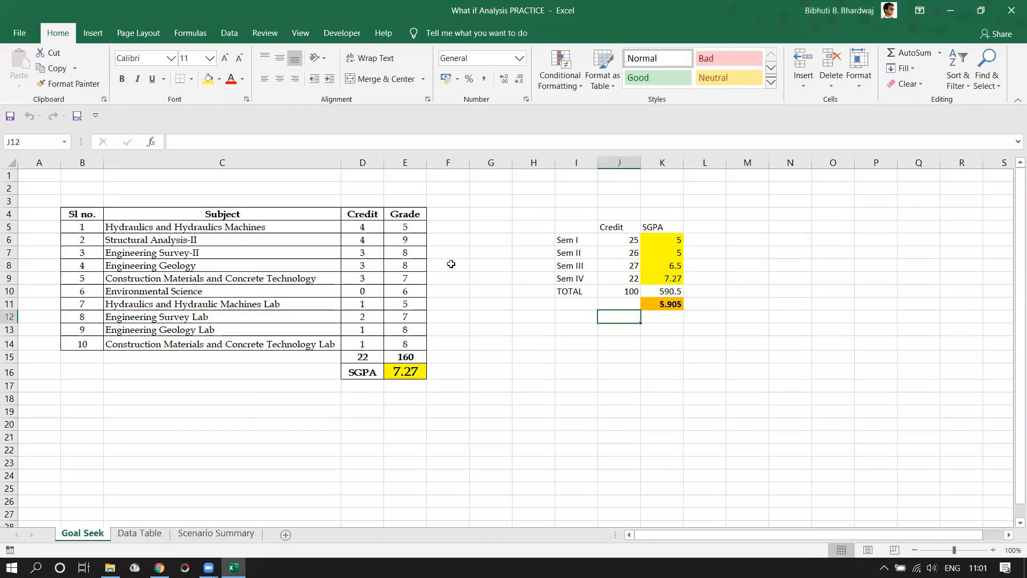
Step: Delete columns I to K, which hold the old semester credit and SGPA table, from the Goal Seek sheet
left_click(570, 159)
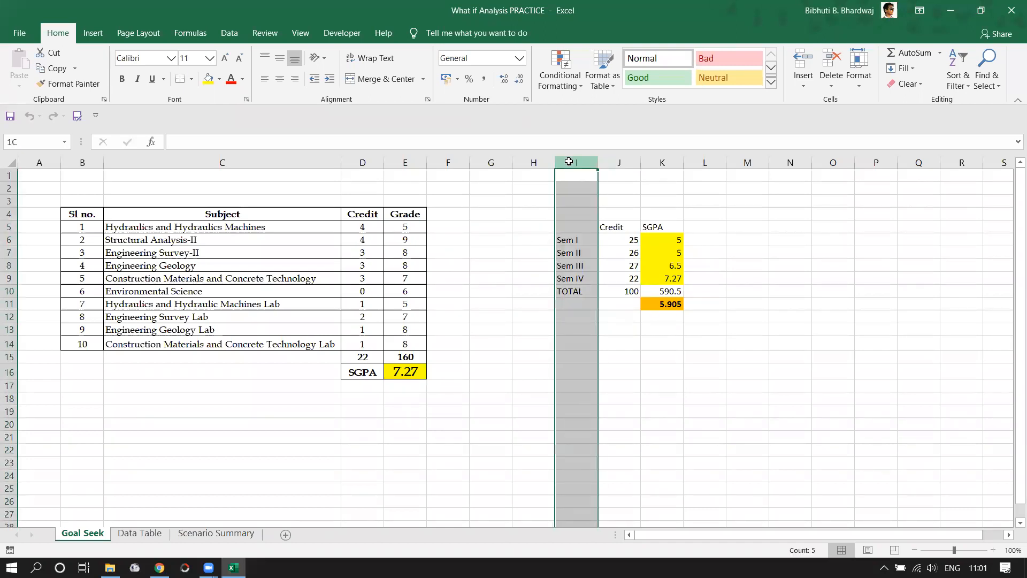
left_click_drag(569, 162, 658, 161)
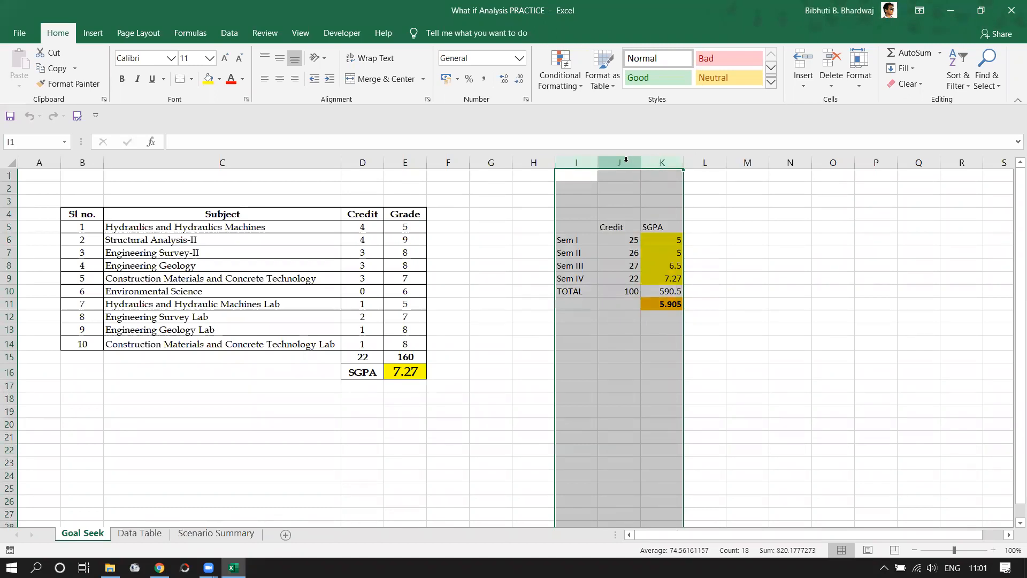
right_click(626, 159)
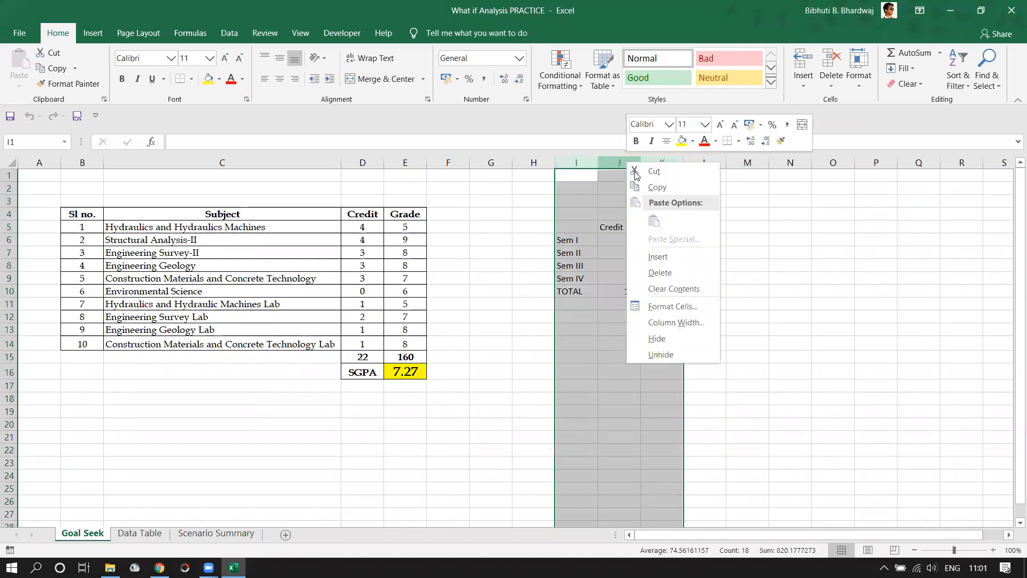
left_click(670, 275)
left_click(736, 278)
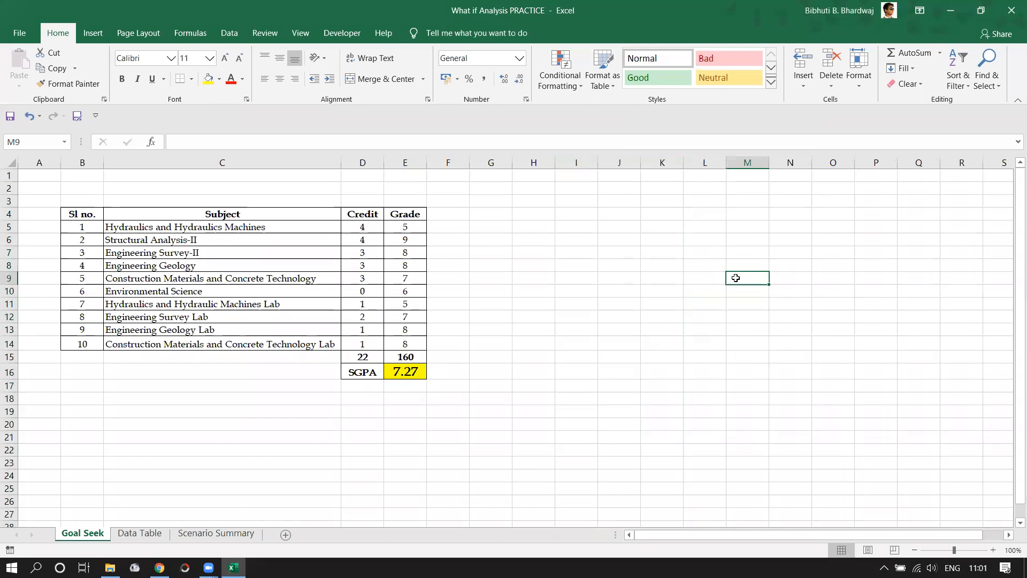
Step: Look at the list of available What-If Analysis tools and close it without choosing one
left_click(524, 372)
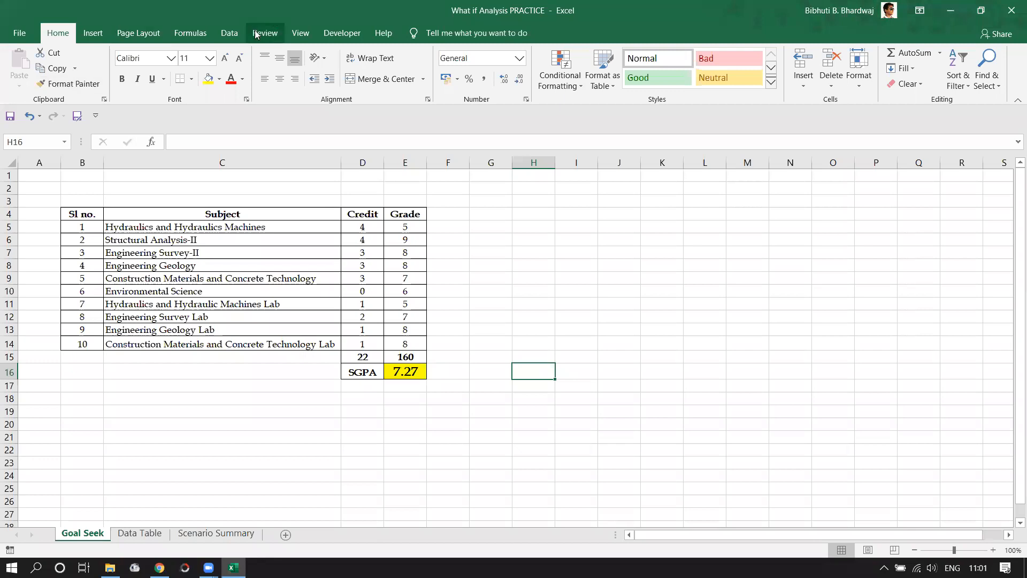
left_click(234, 33)
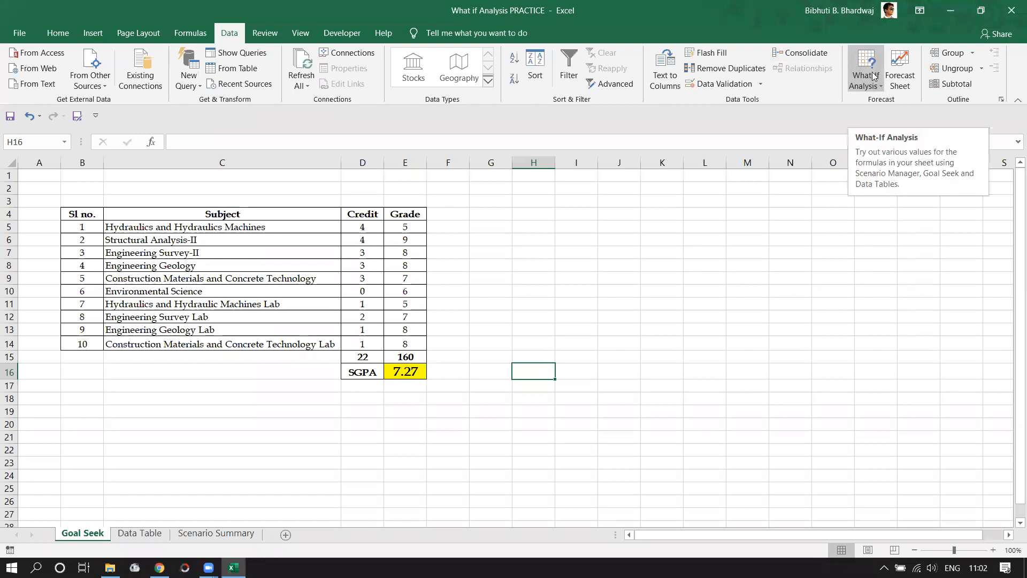
left_click(881, 88)
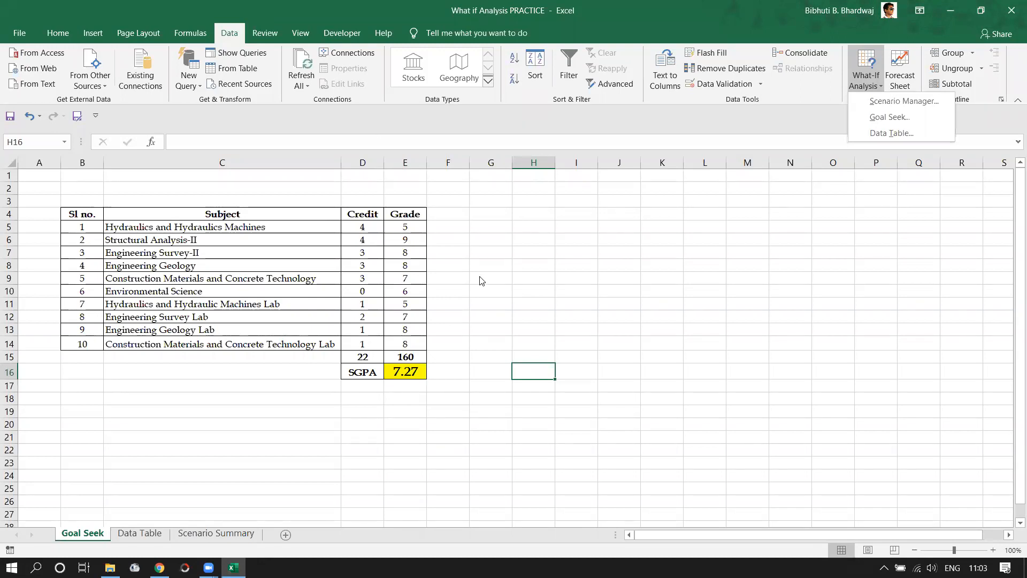
left_click(444, 234)
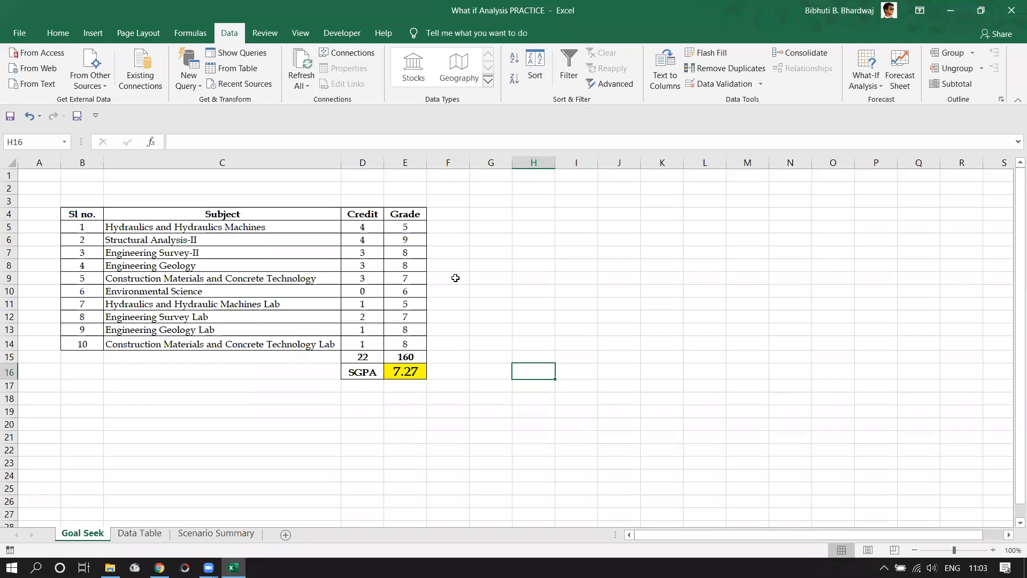
Step: Examine the credit values of the subjects in D5:D14, including those of the theory and lab courses
left_click_drag(369, 227, 376, 345)
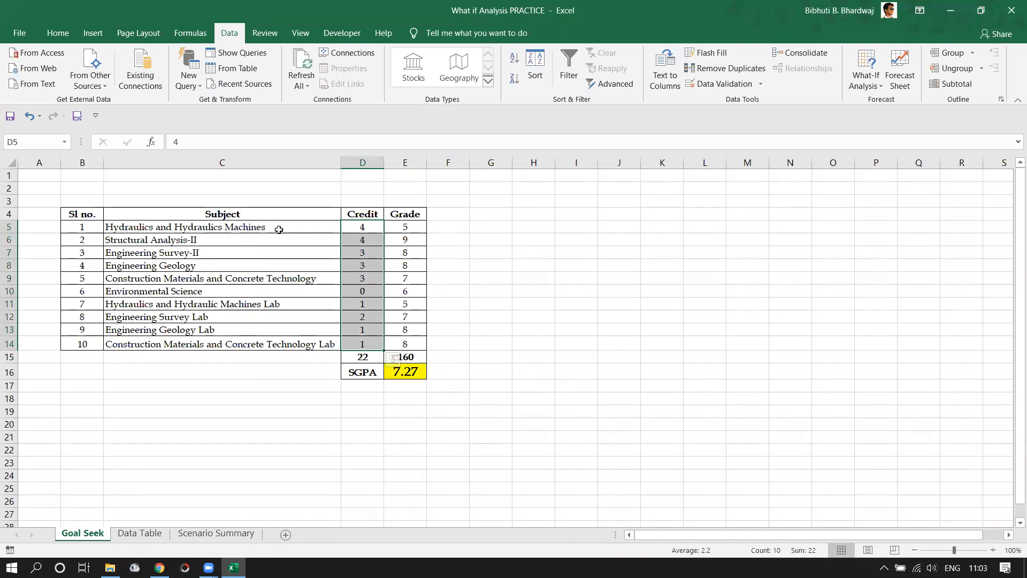
left_click(359, 229)
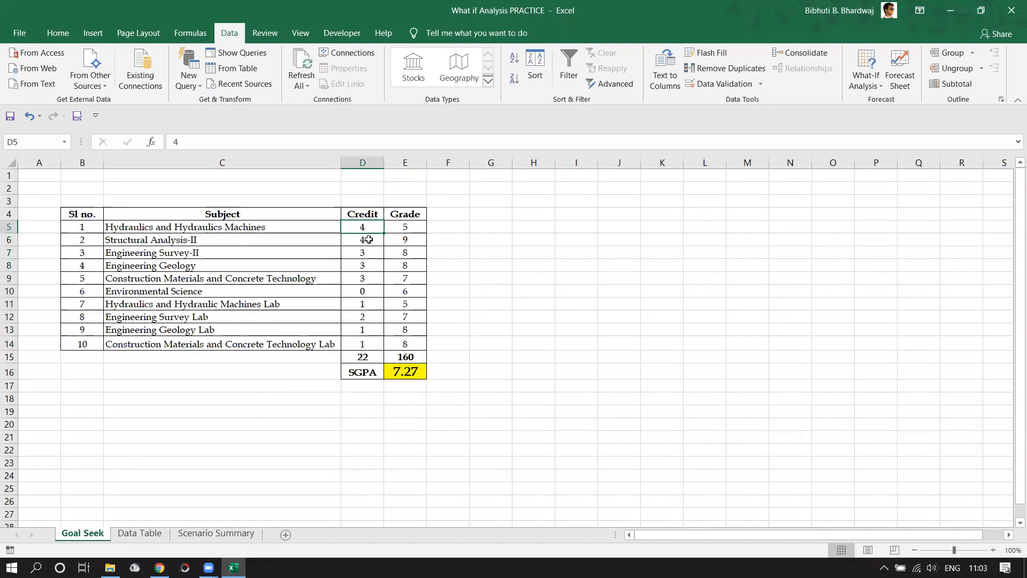
left_click(368, 242)
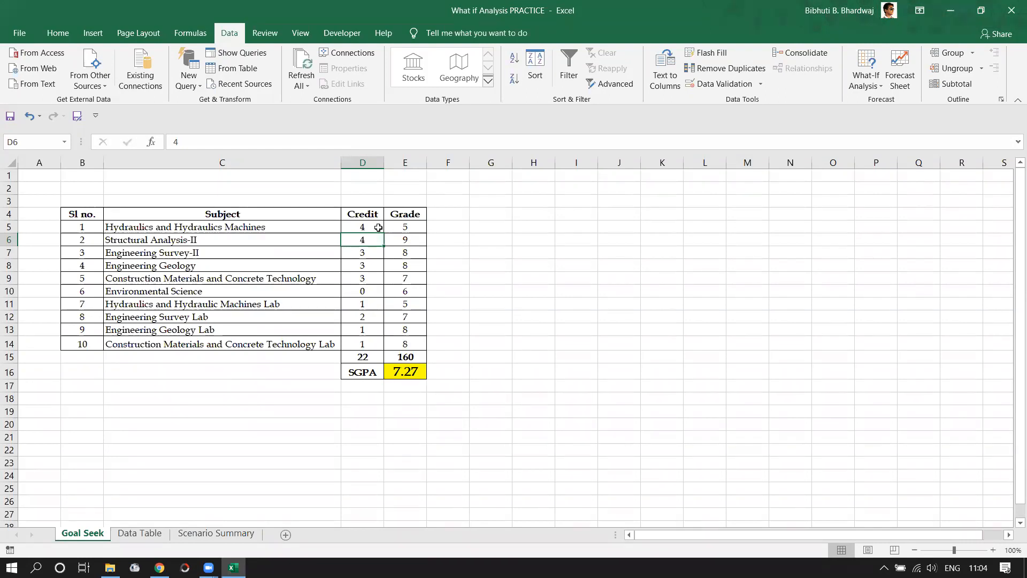
left_click_drag(368, 229, 366, 263)
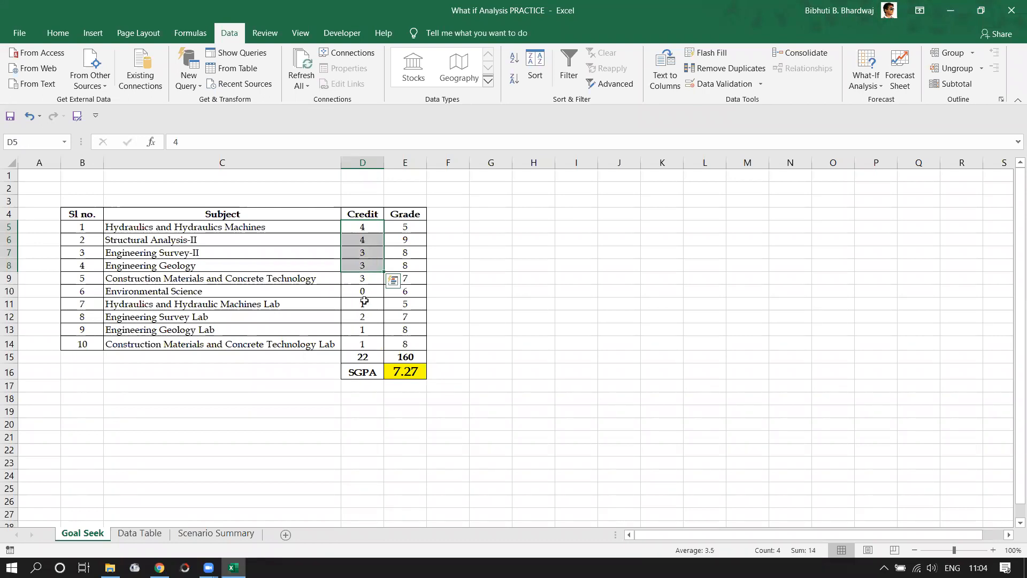
left_click(364, 229)
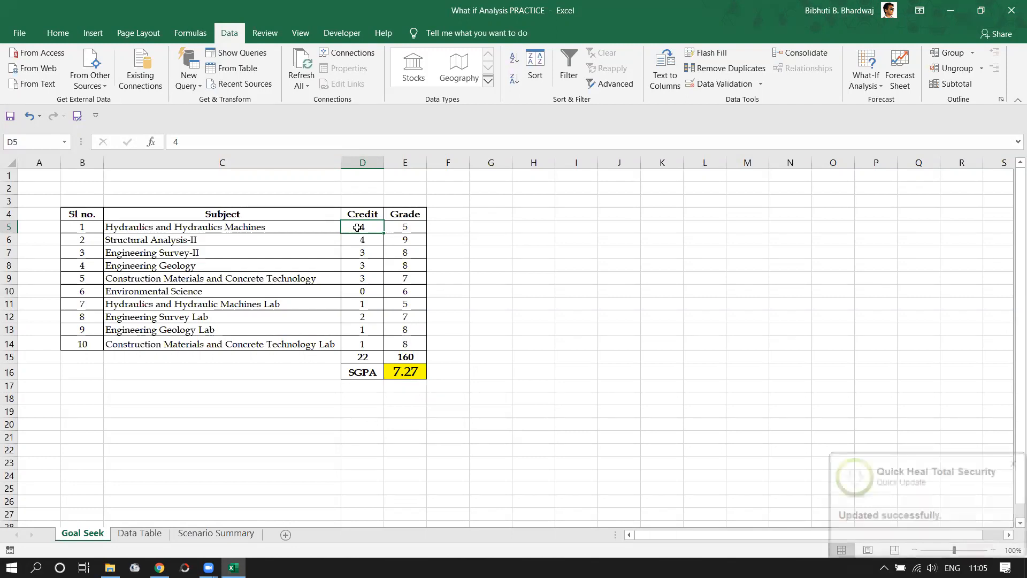
left_click(360, 254)
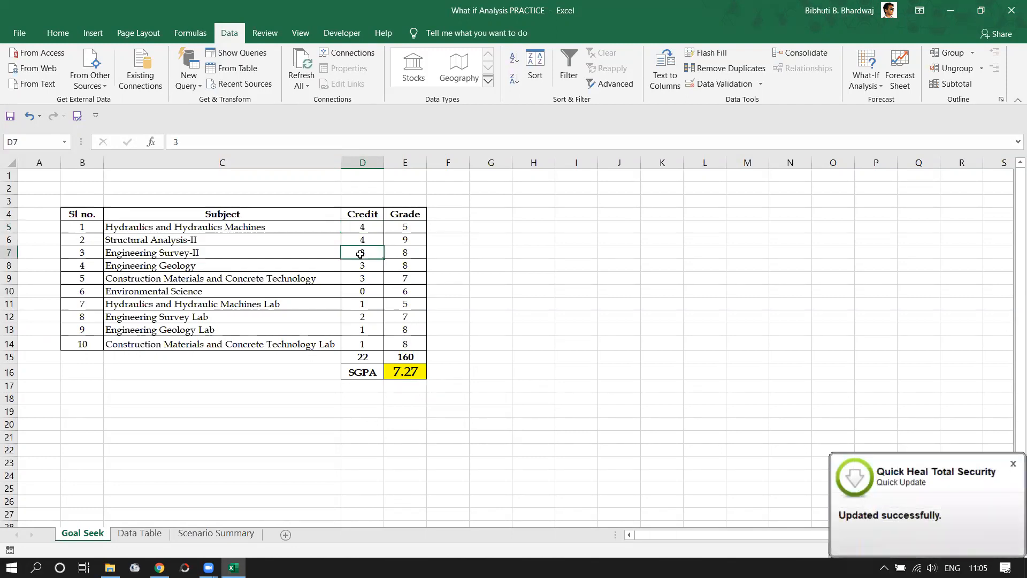
left_click(363, 267)
left_click_drag(361, 251, 360, 265)
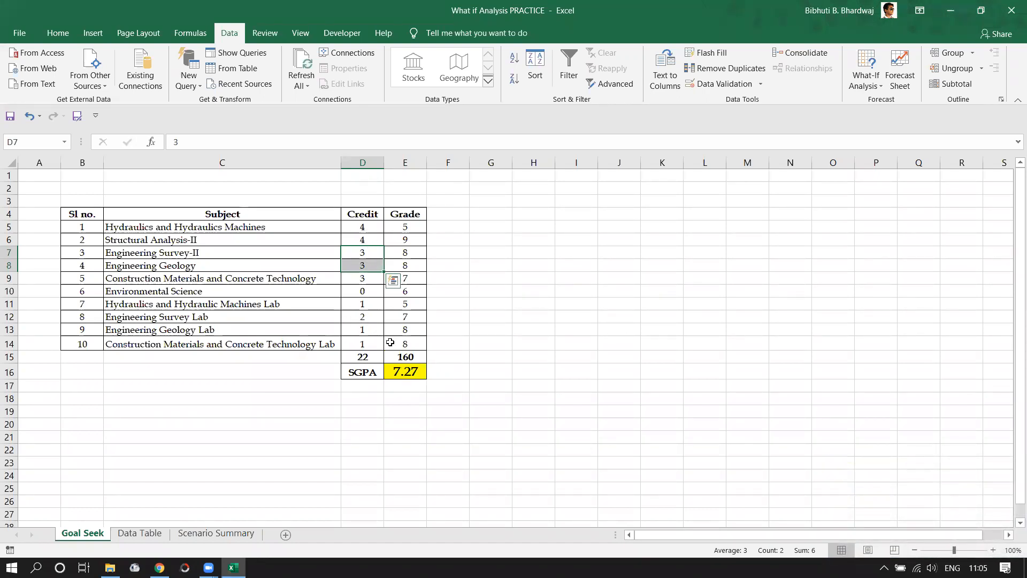
left_click(366, 319)
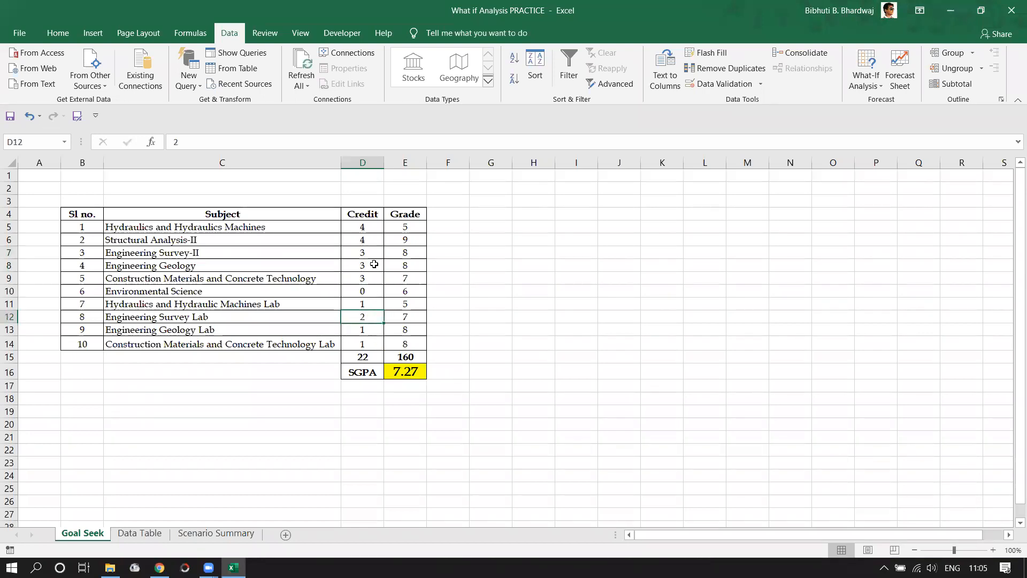
Step: Inspect the formulas behind the credit total in D15, the weighted grade total in E15 and the SGPA in E16
double_click(370, 356)
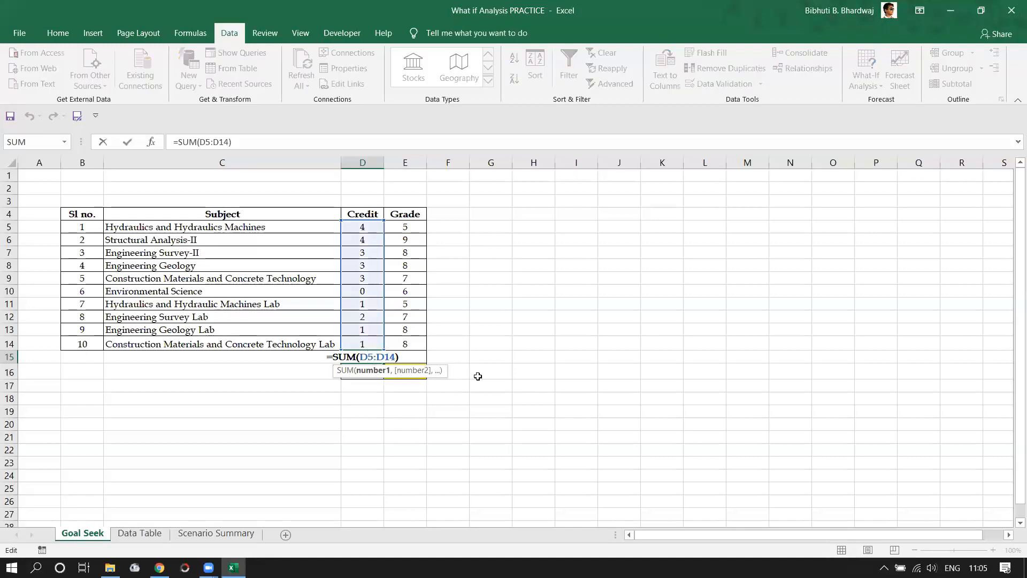
key("Escape")
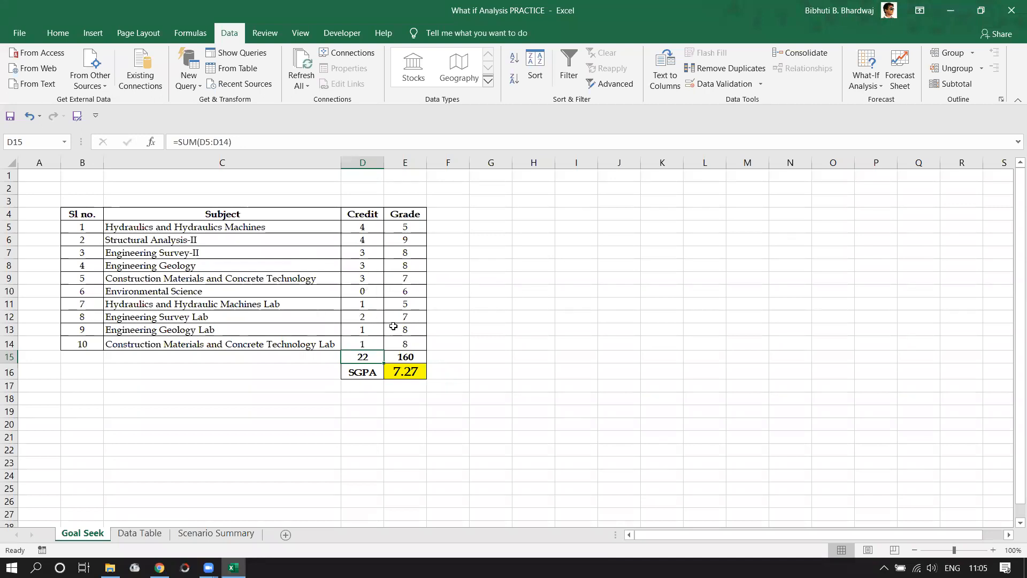
double_click(408, 355)
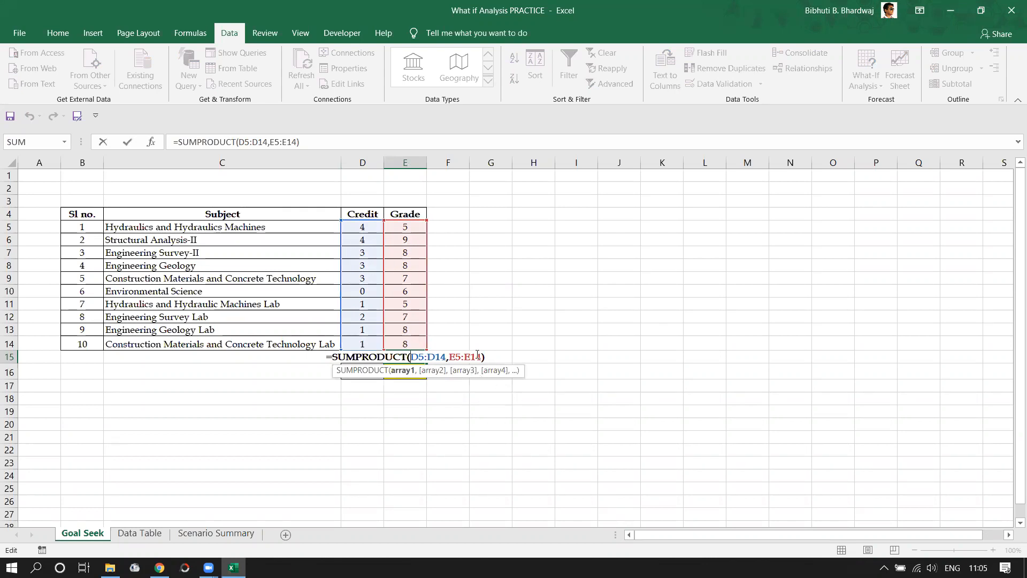
key("Escape")
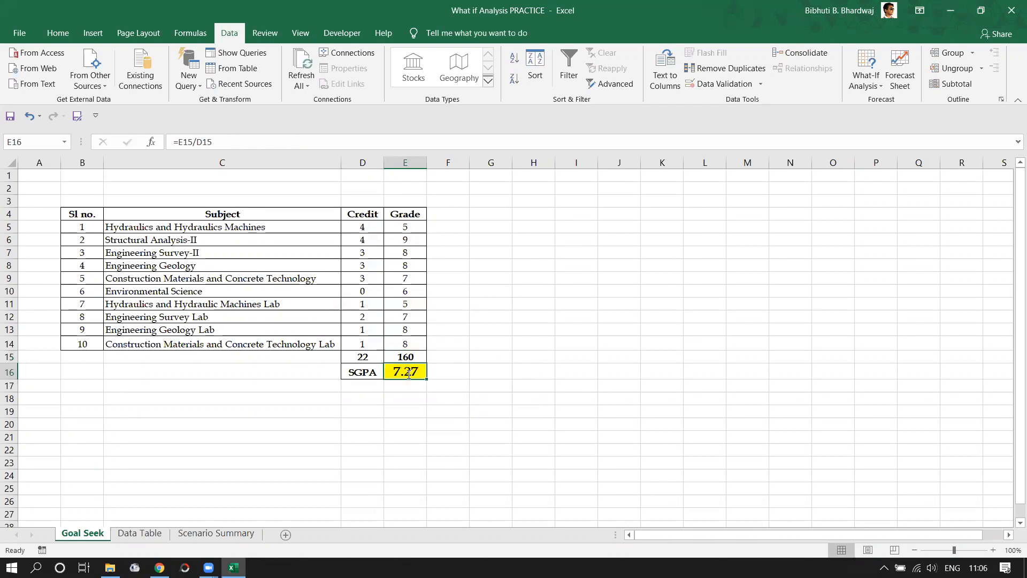
double_click(407, 373)
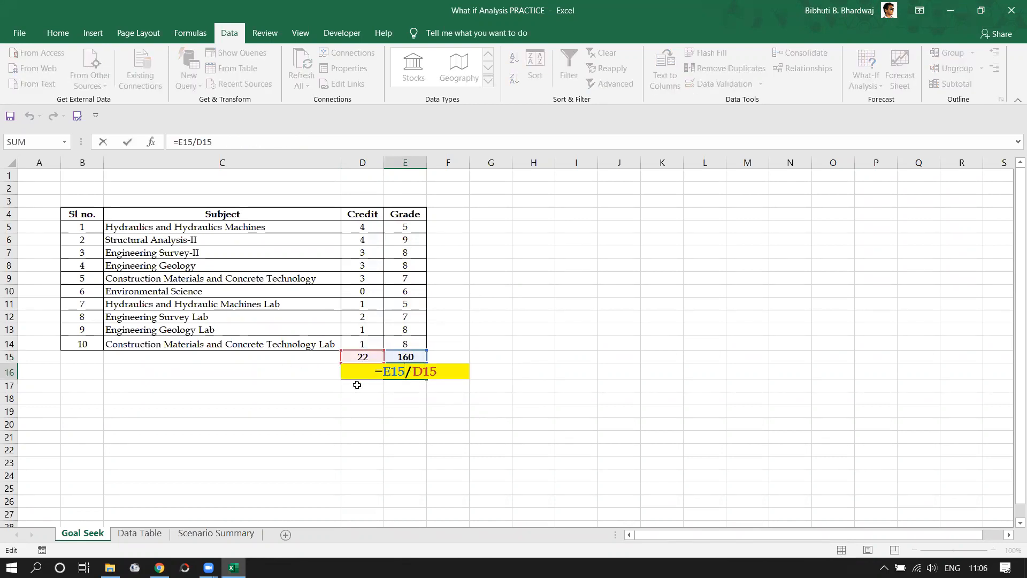
key("Escape")
Step: Enter the headings Sem, Total Credit and SGPA in cells H5 to J5 for a new semester table
scroll(420, 385, "up", 1)
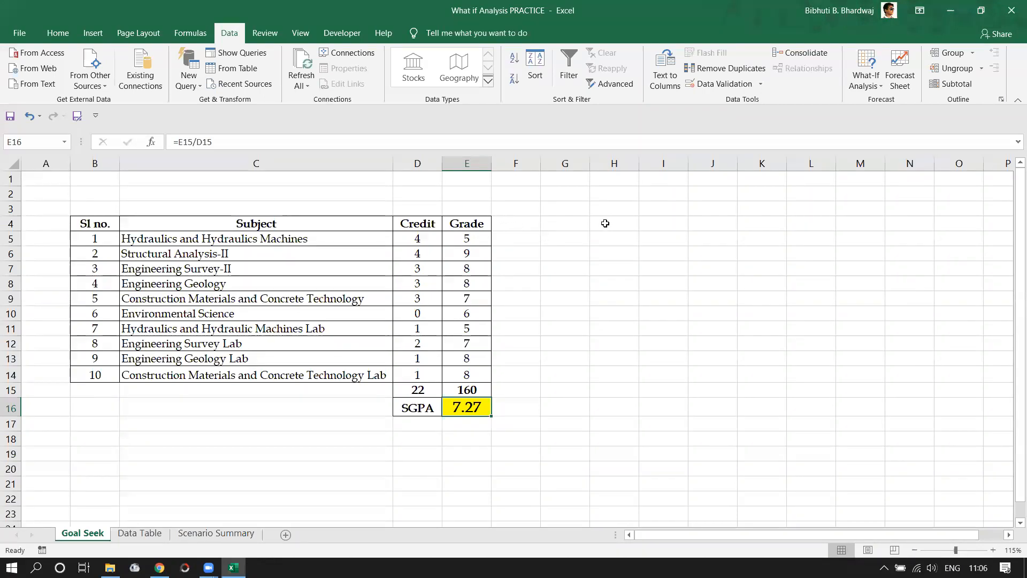
left_click(619, 239)
type("Sem")
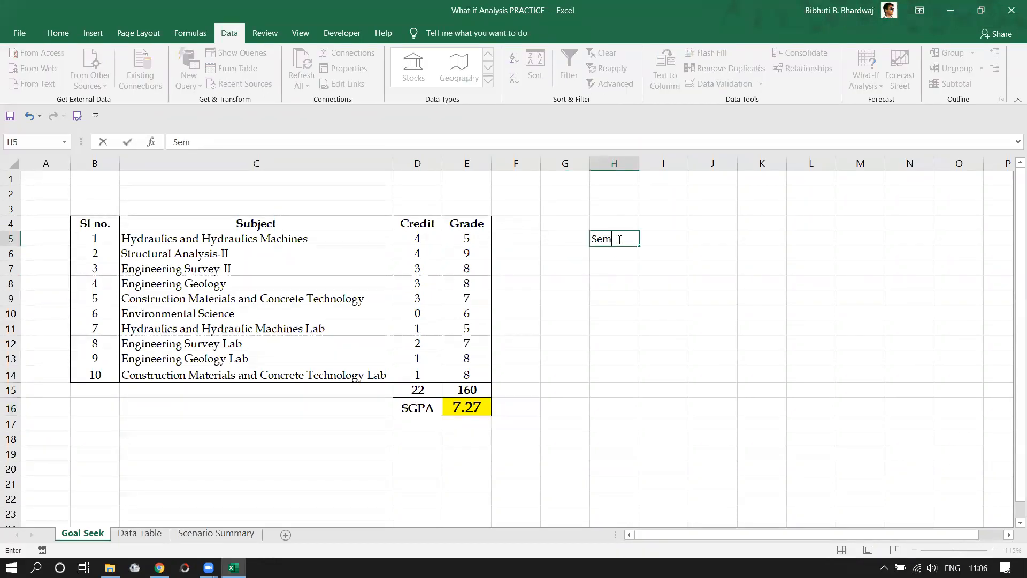
key("Tab")
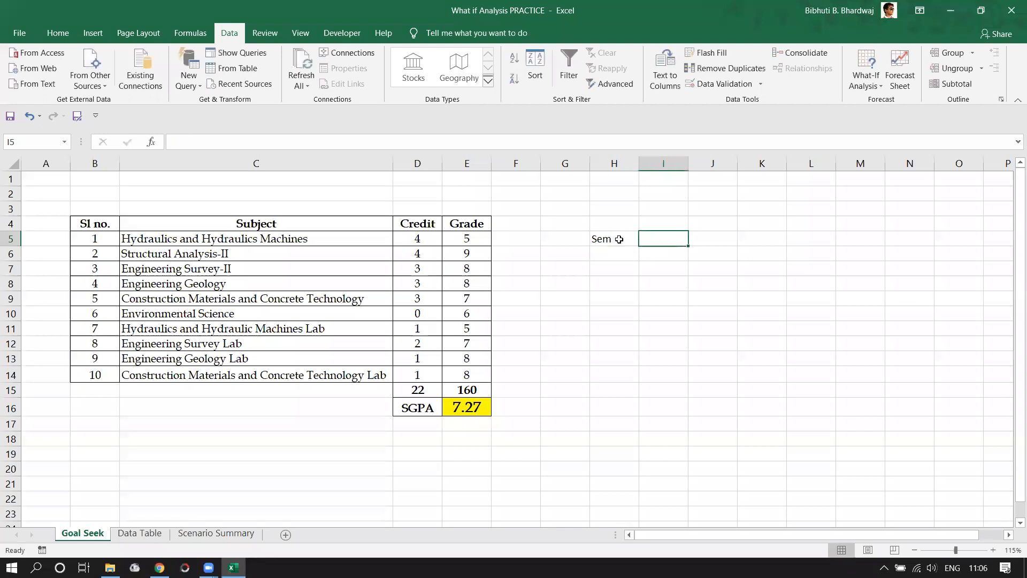
type("SG")
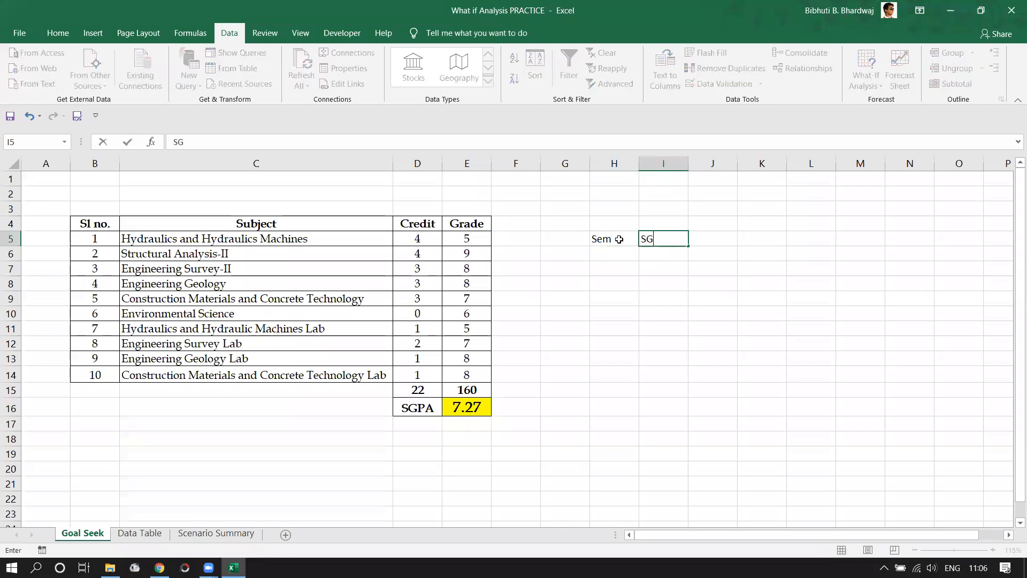
key("BackSpace")
key("BackSpace")
type("Credit")
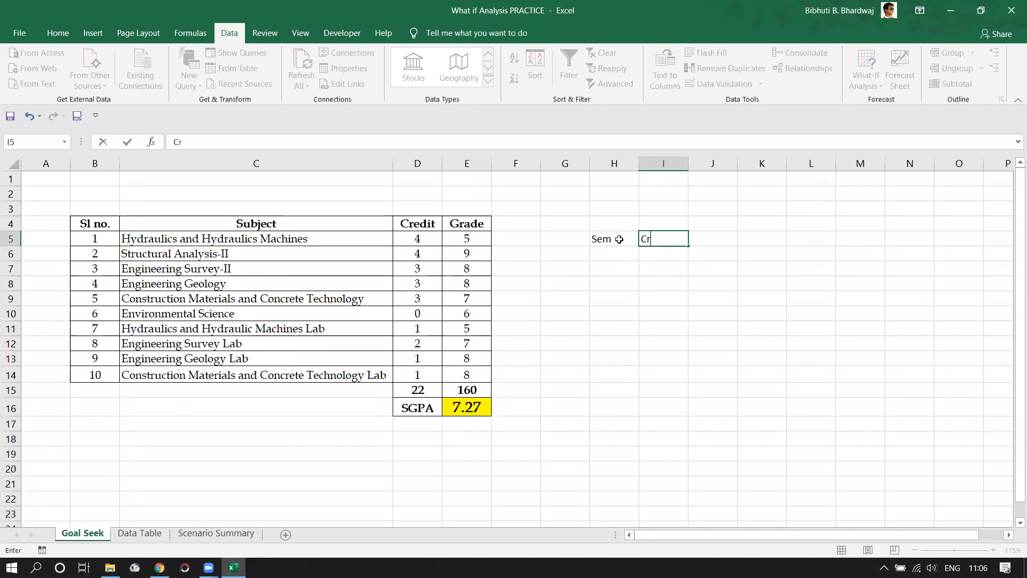
key("BackSpace")
key("BackSpace")
key("BackSpace")
key("BackSpace")
key("BackSpace")
key("BackSpace")
type("Total Credit")
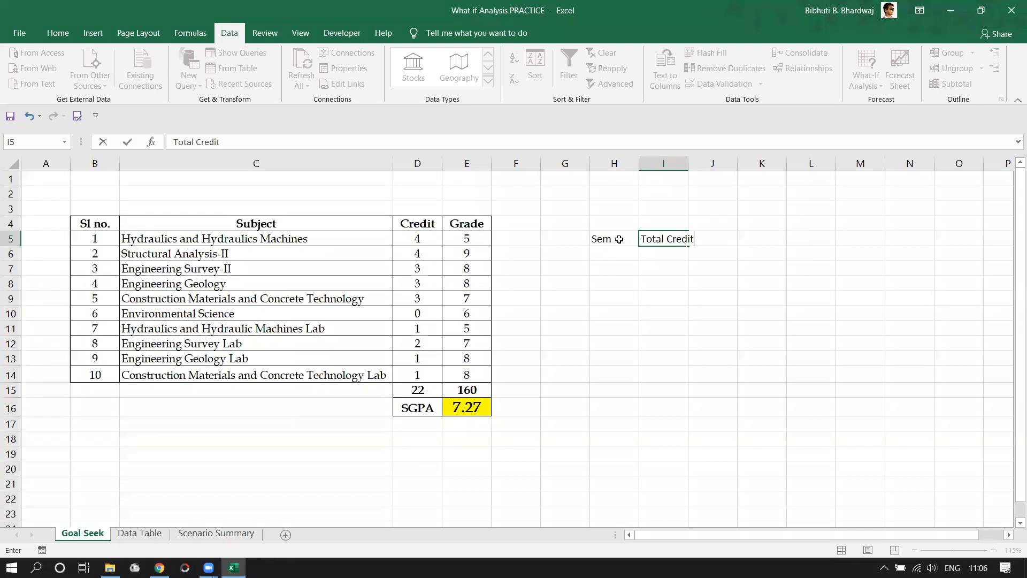
key("Tab")
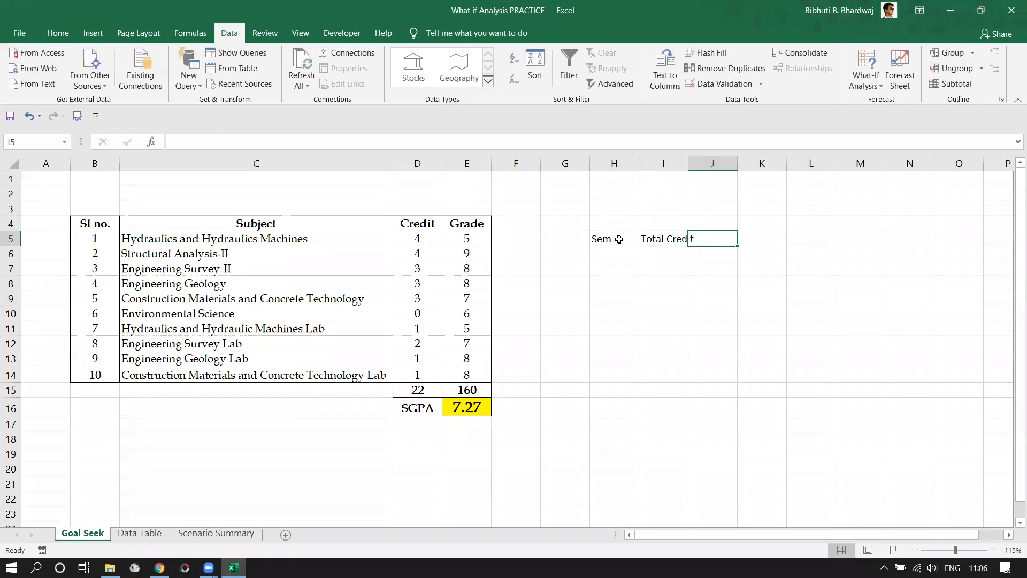
type("SGPA")
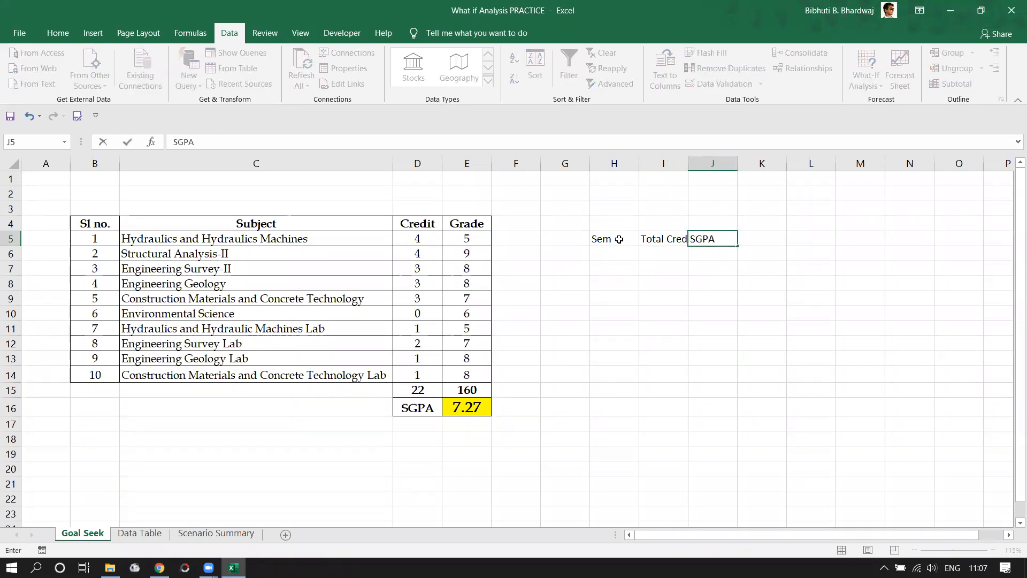
key("Return")
Step: List the semesters I, II, III and IV in cells H6 to H9 under the Sem heading
type("I")
key("Return")
type("II")
key("Return")
type("III")
key("Return")
type("IV")
key("Return")
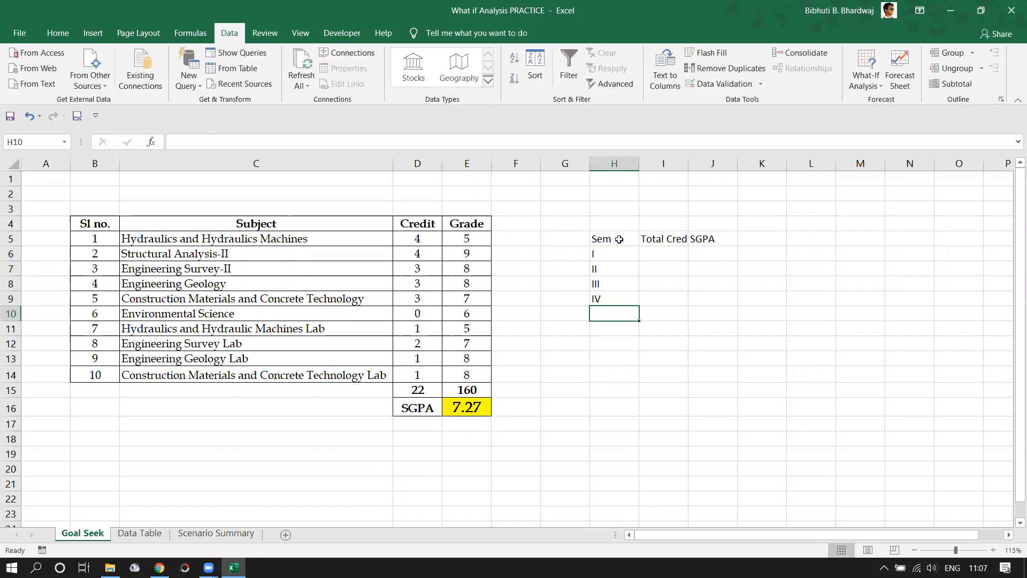
Step: Fit the width of column I to its Total Credit heading
key("Right")
key("Up")
key("Up")
key("Up")
key("Up")
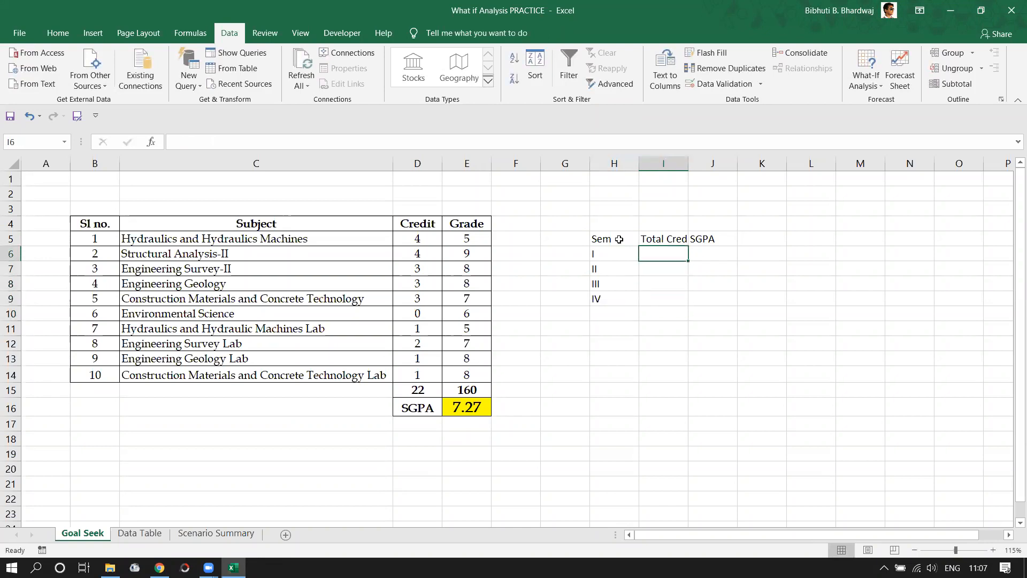
left_click_drag(690, 163, 691, 164)
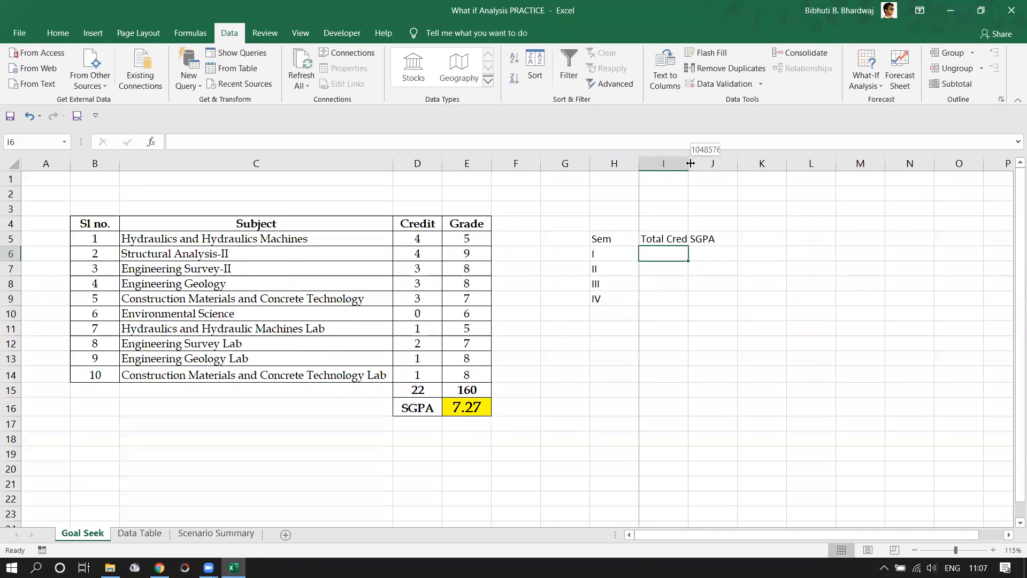
double_click(691, 163)
Step: Enter the total credits 27, 26, 25 and 22 for semesters I to IV in cells I6 to I9
type("27")
key("Return")
type("26")
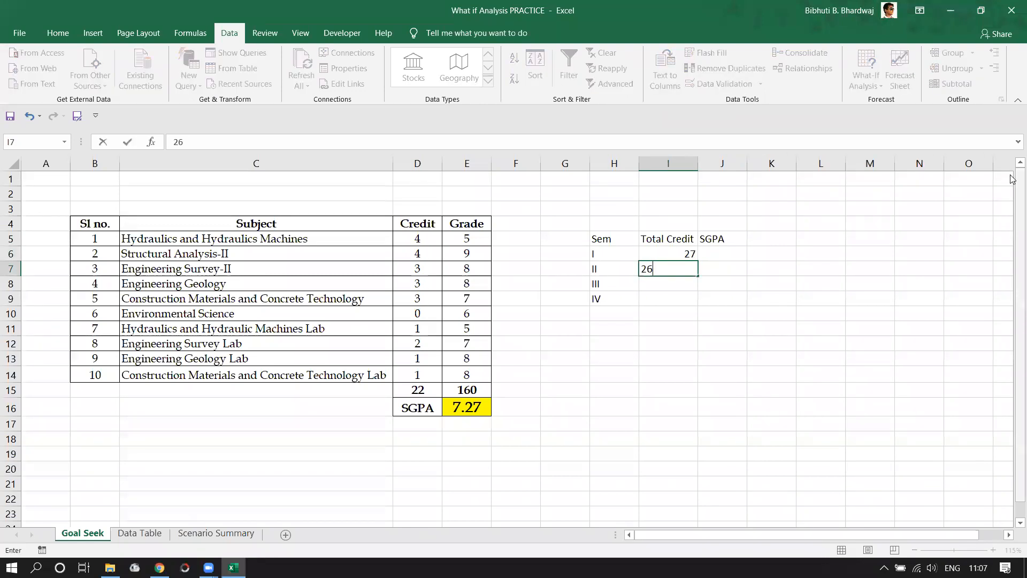
key("Return")
type("25")
key("Return")
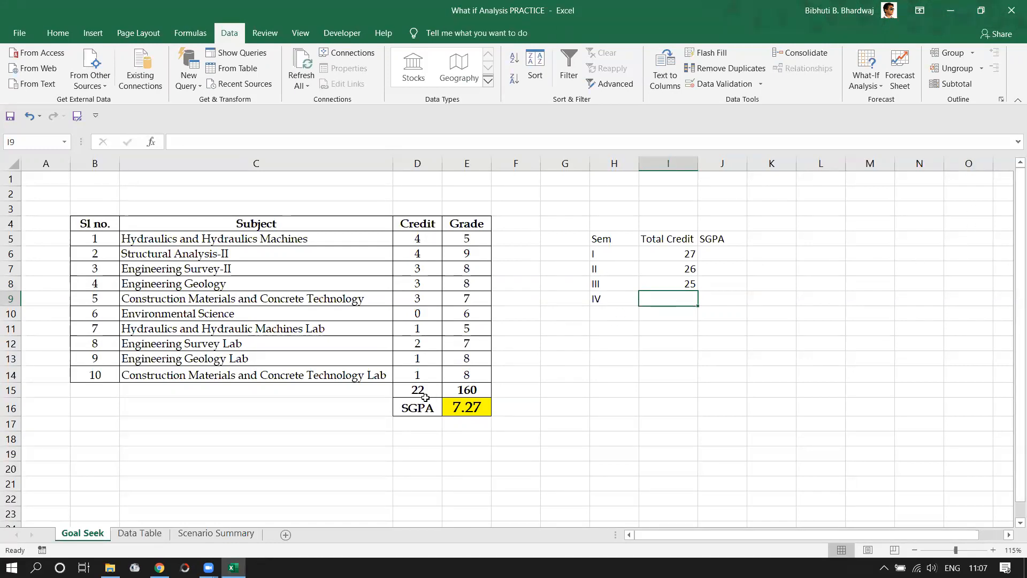
type("22")
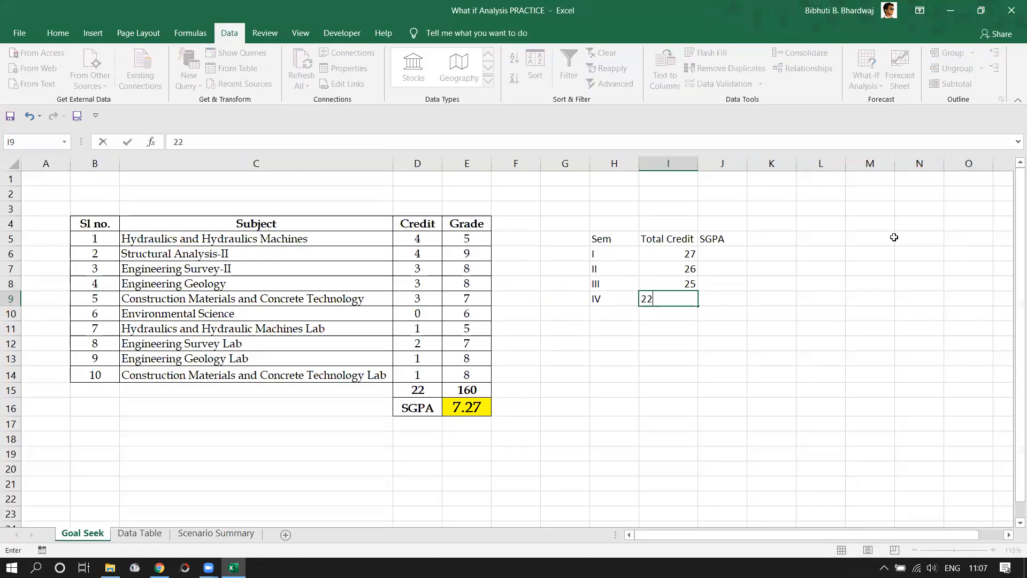
key("Return")
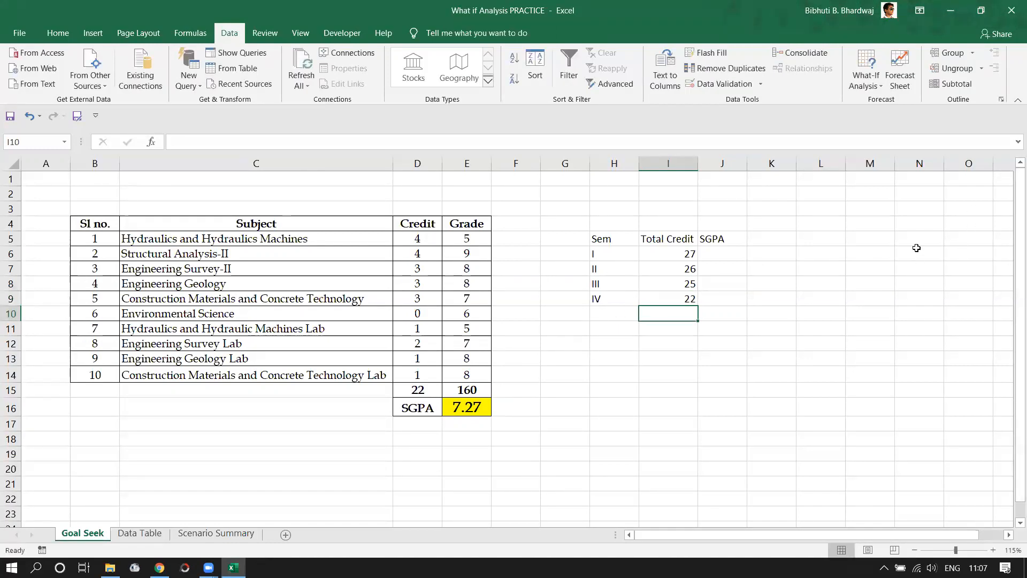
Step: Enter the SGPA values 5, 5 and 6.5 for semesters I to III in cells J6 to J8
left_click(737, 254)
type("5")
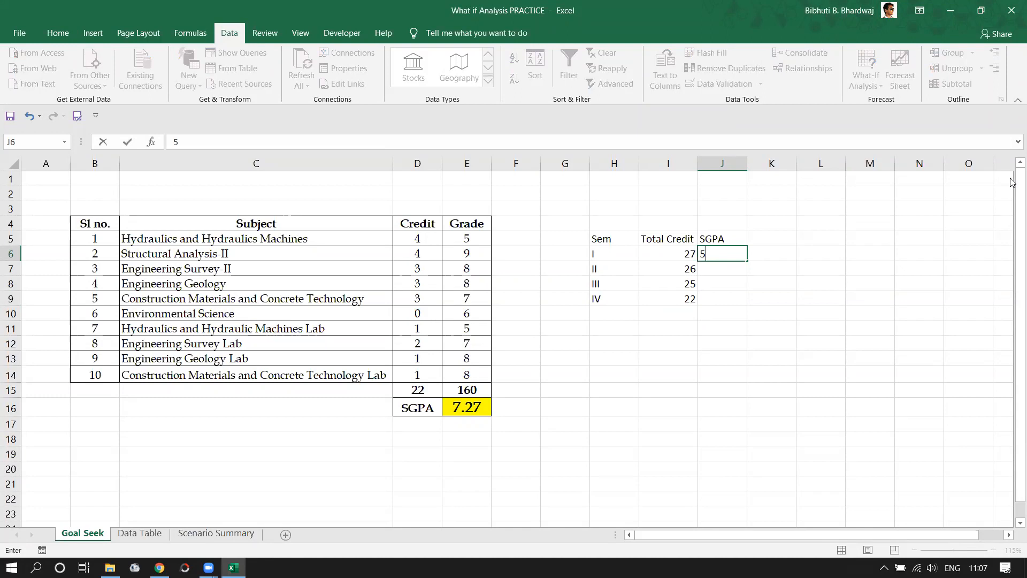
key("Return")
type("5")
key("Return")
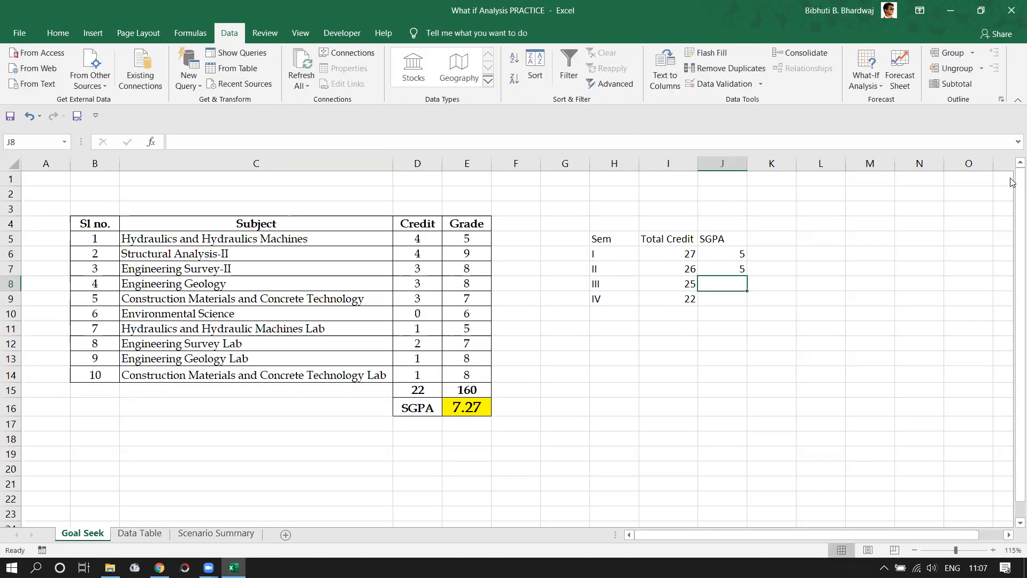
type("6")
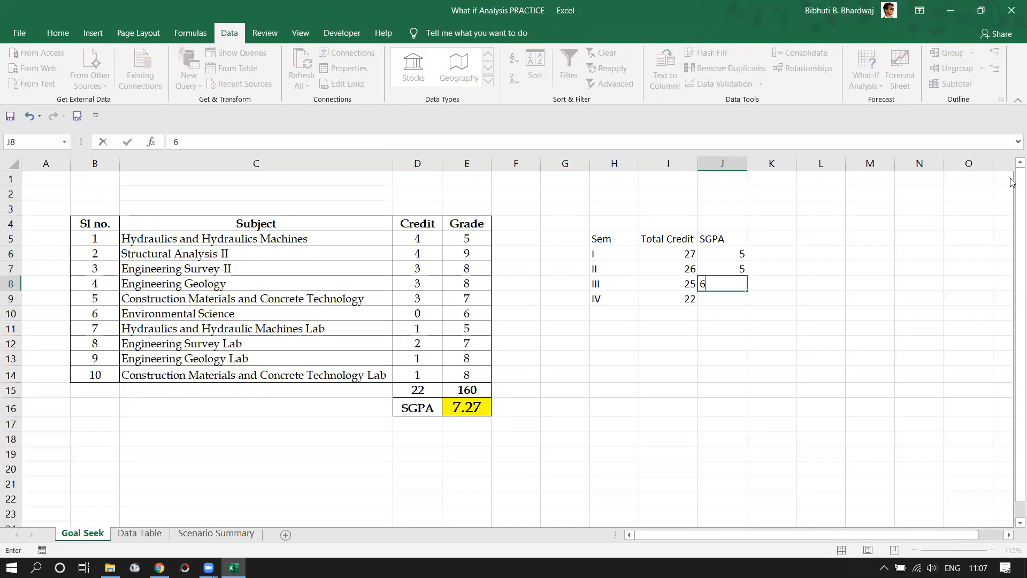
type(".5")
key("Return")
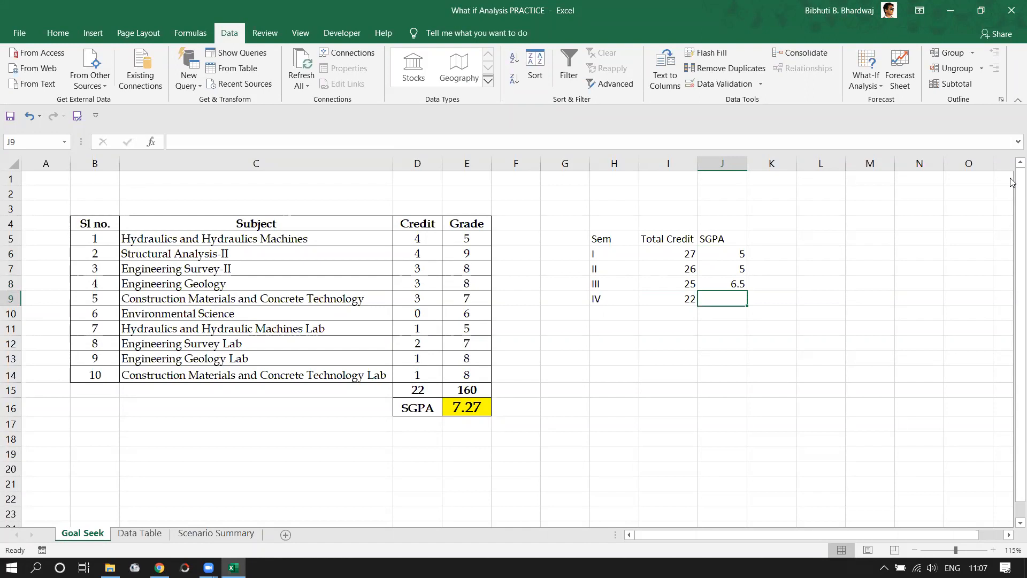
Step: Link the semester IV SGPA in J9 to the grade sheet's SGPA with the formula =E16
type("=")
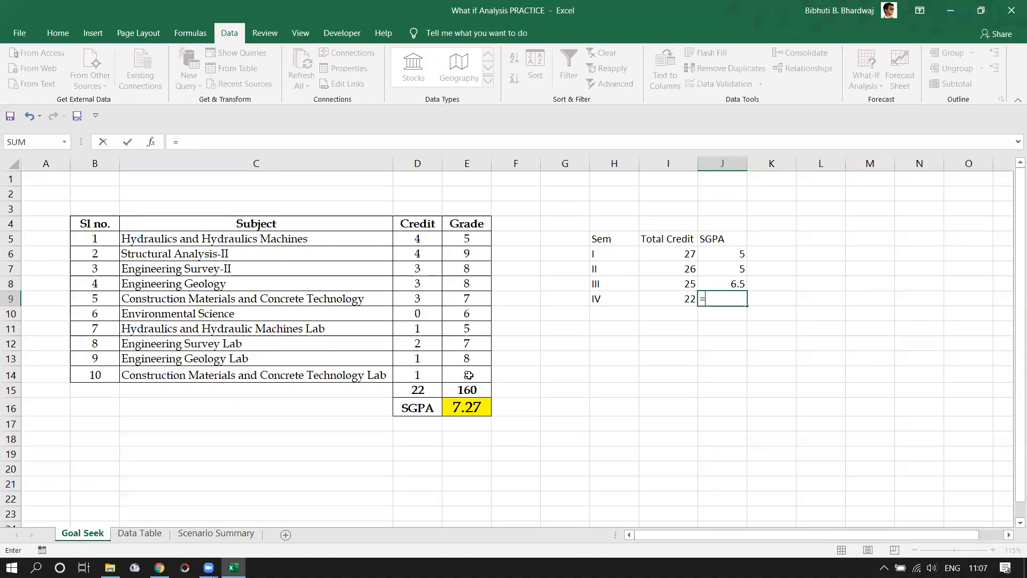
key("Escape")
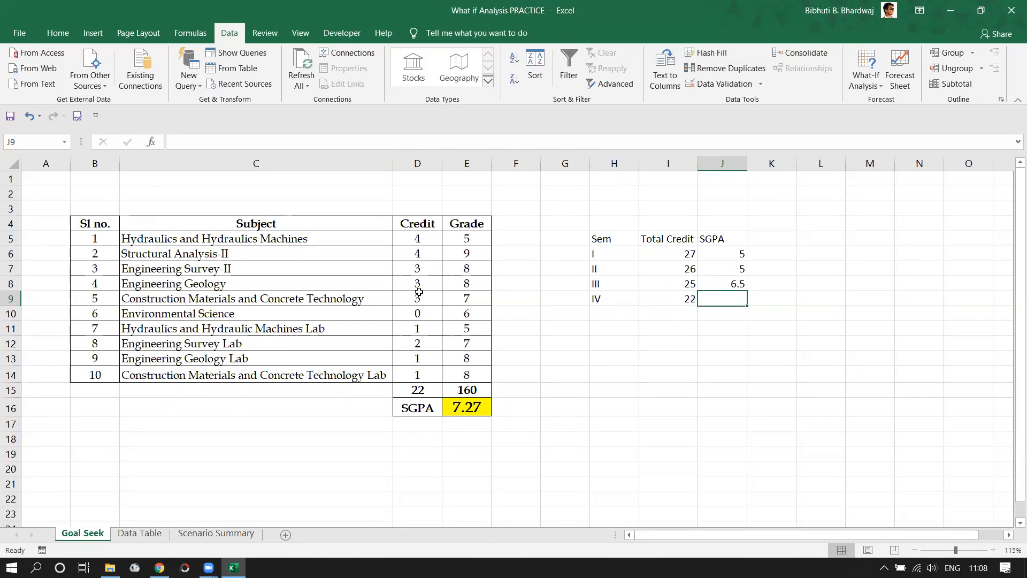
type("=")
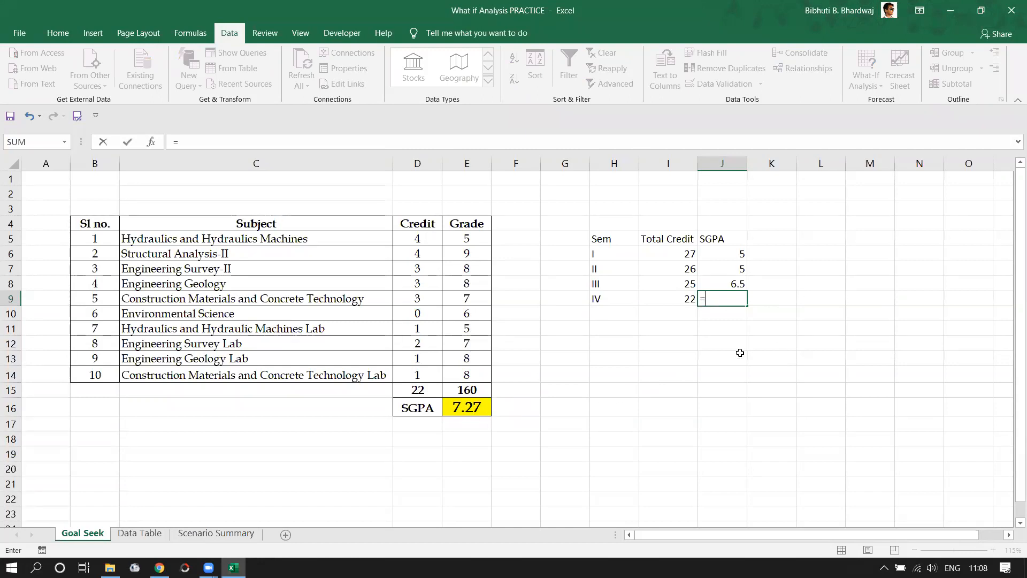
left_click(471, 410)
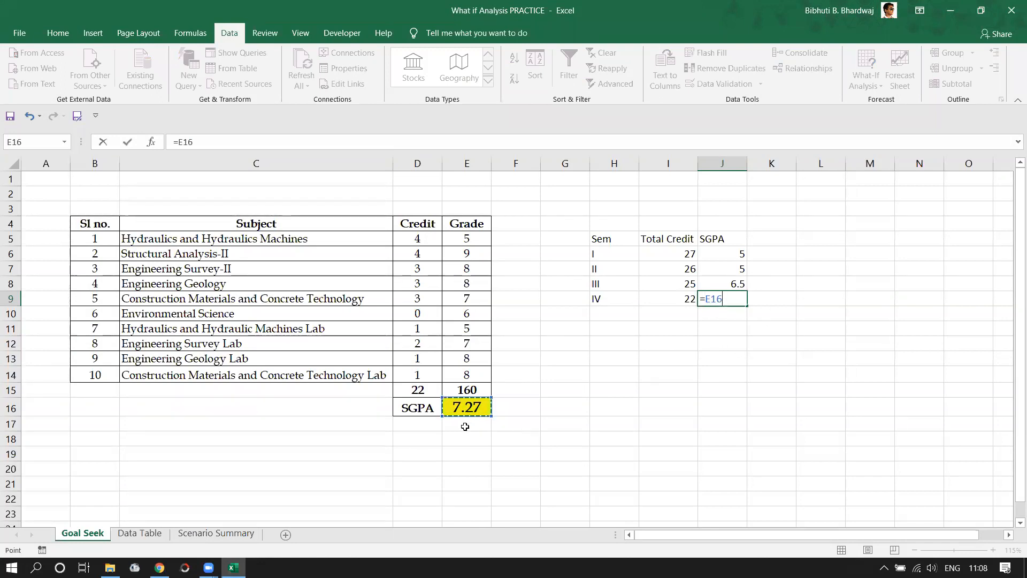
key("Return")
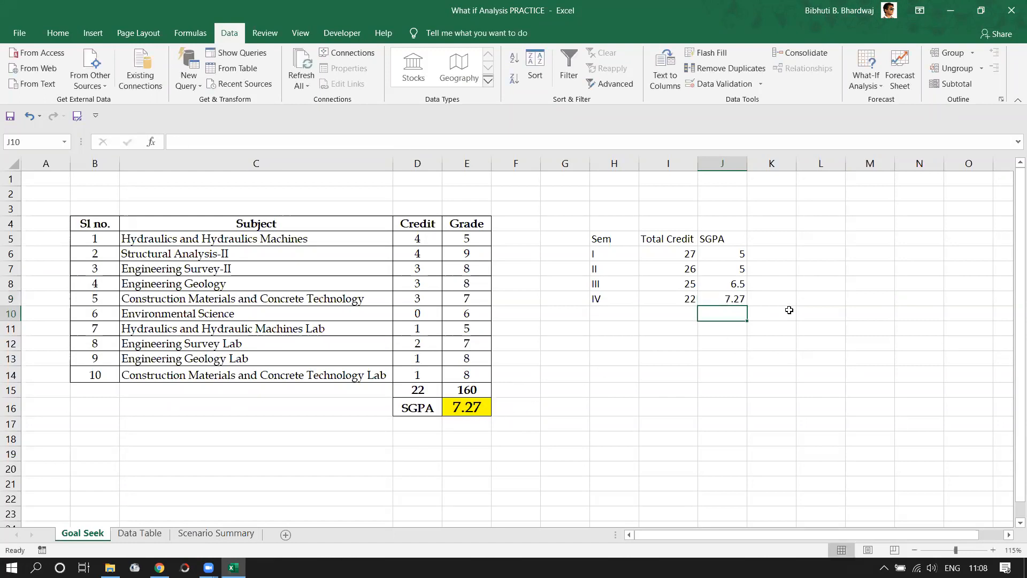
Step: Highlight the semester IV SGPA cell J9 with a yellow fill
left_click(732, 299)
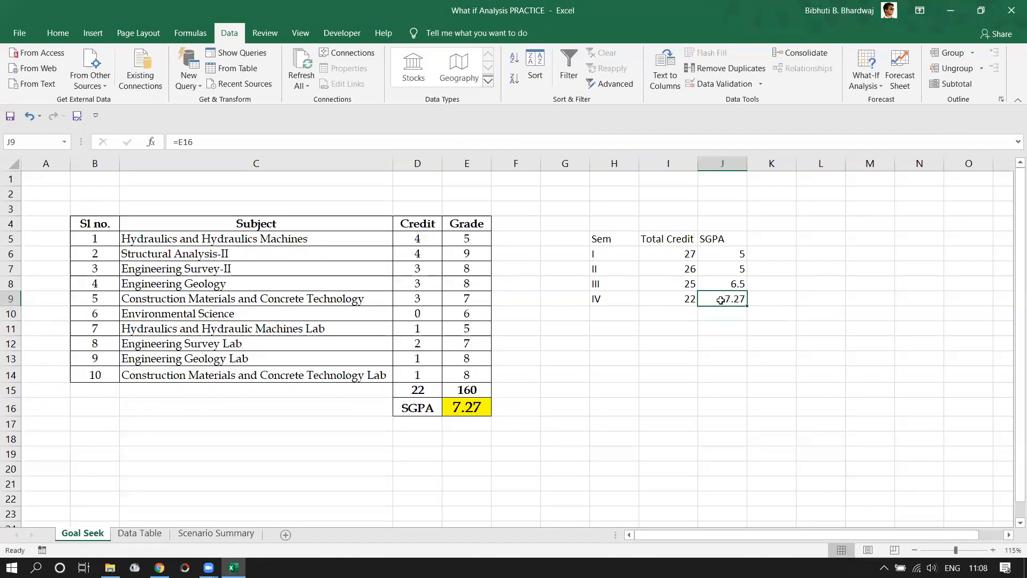
left_click(57, 33)
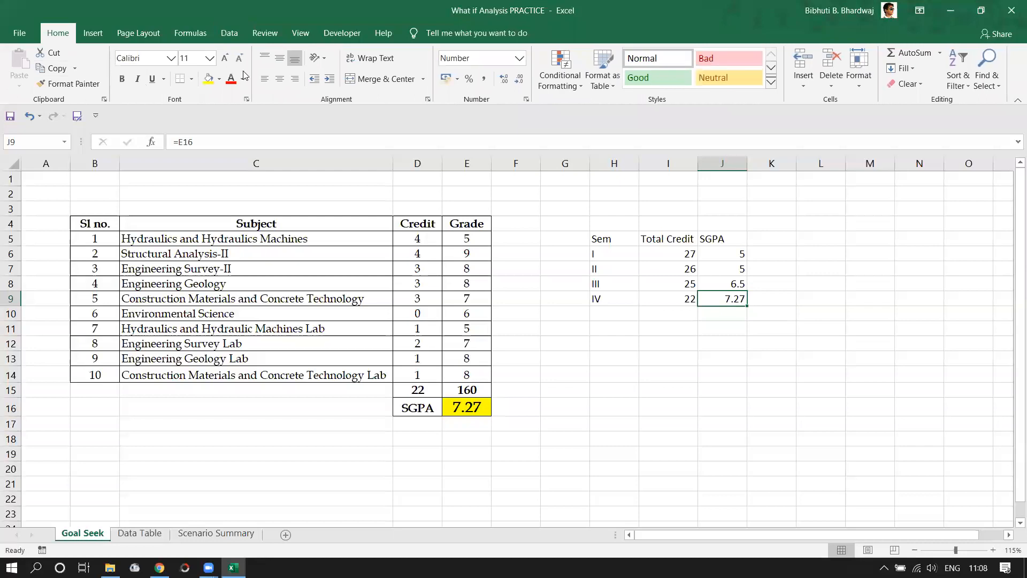
left_click(208, 79)
Step: Examine the SGPA formula in E16 and the grades in E5:E14 that feed the linked semester IV value in J9
left_click(474, 409)
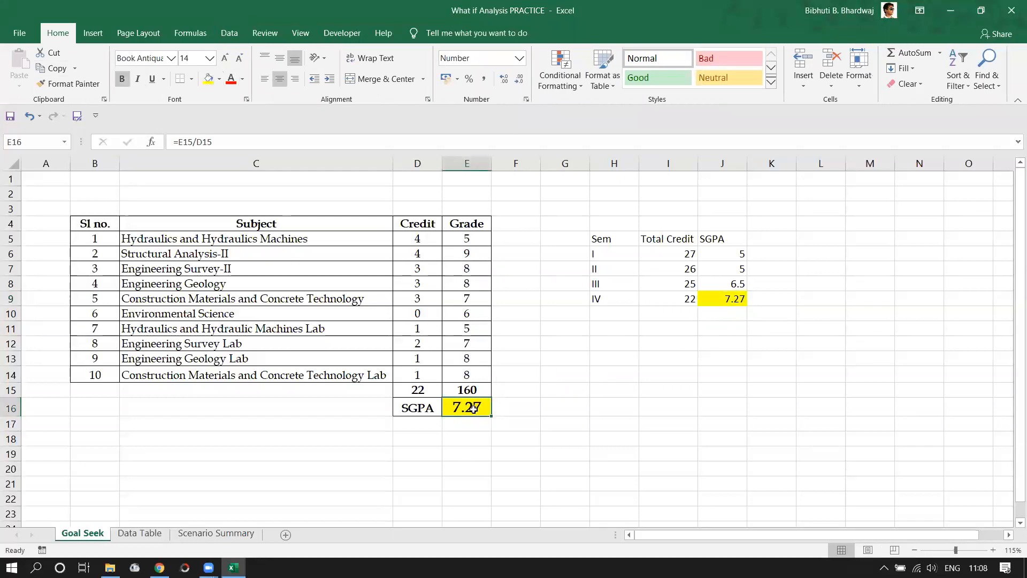
double_click(474, 410)
key("Escape")
left_click_drag(466, 374, 467, 239)
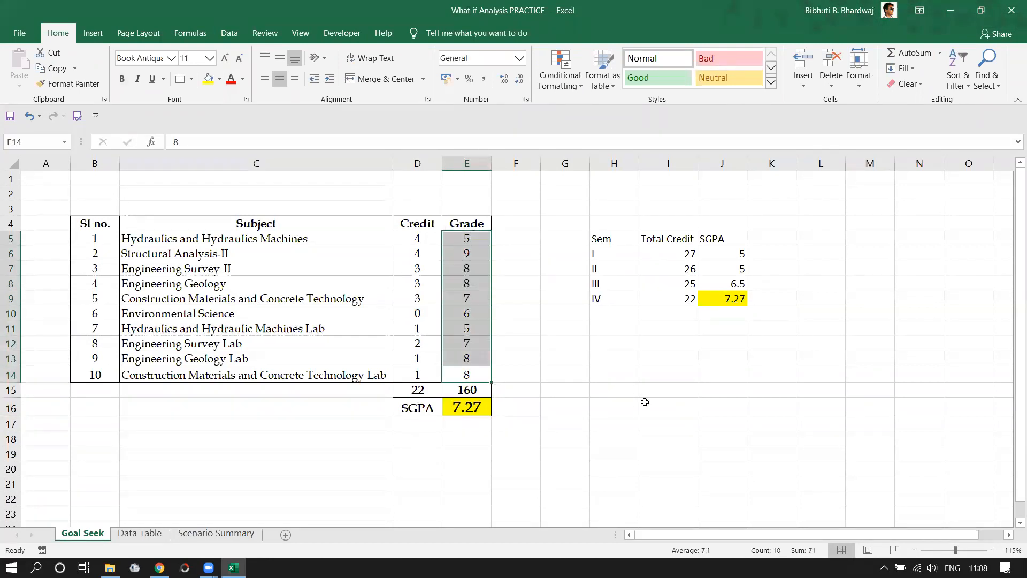
left_click(726, 300)
left_click_drag(482, 372, 466, 239)
Step: Add the row label TOTAl in H10 and sum the semester credits in I10 with =SUM(I6:I9)
left_click(618, 319)
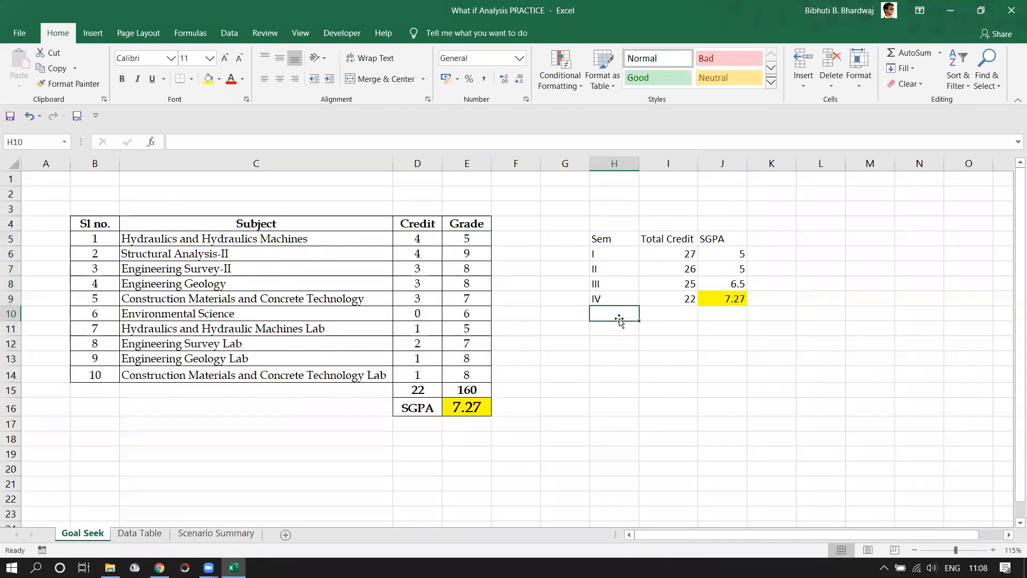
type("TOTAl")
key("Tab")
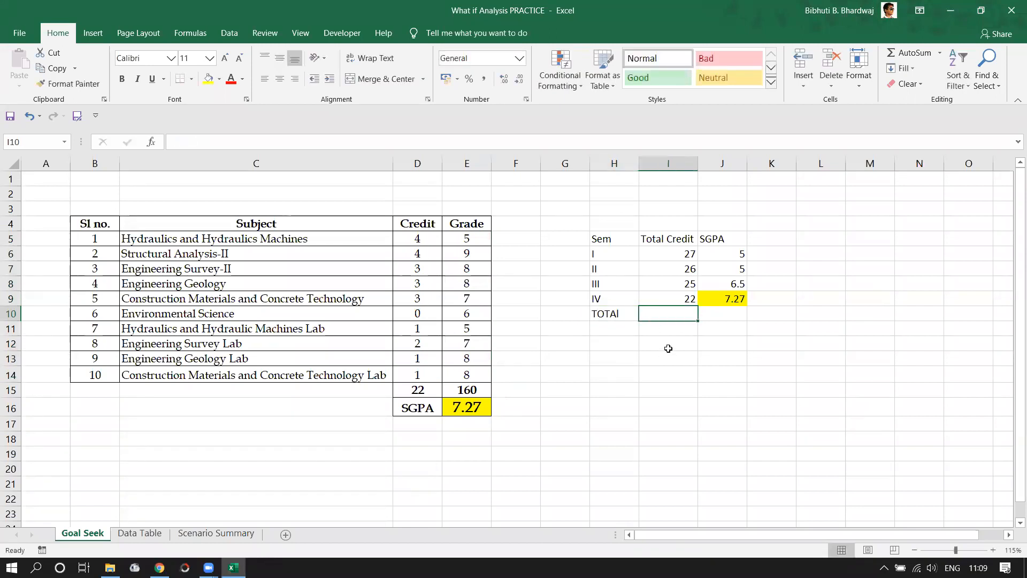
type("=SUM(")
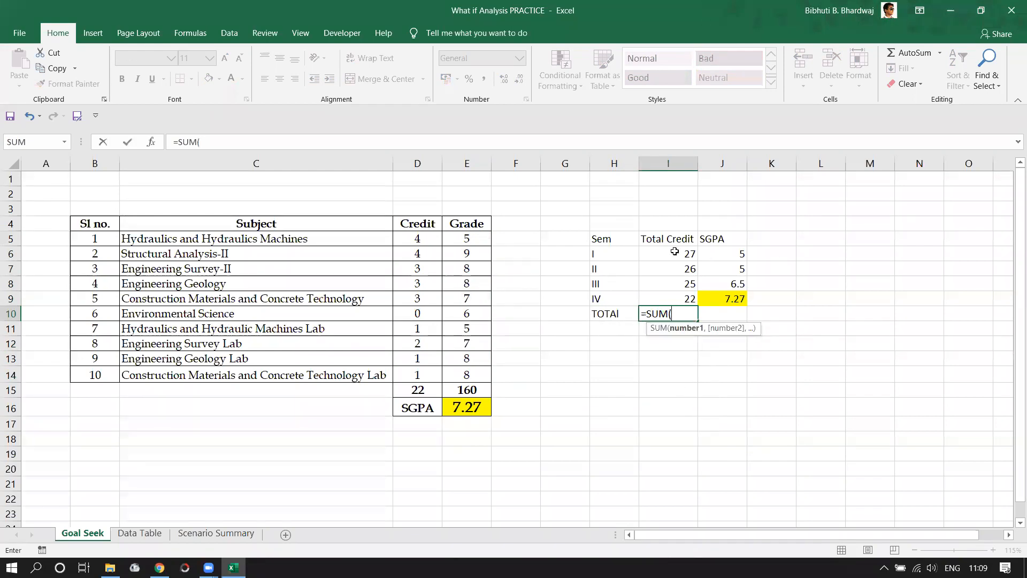
left_click_drag(676, 252, 680, 297)
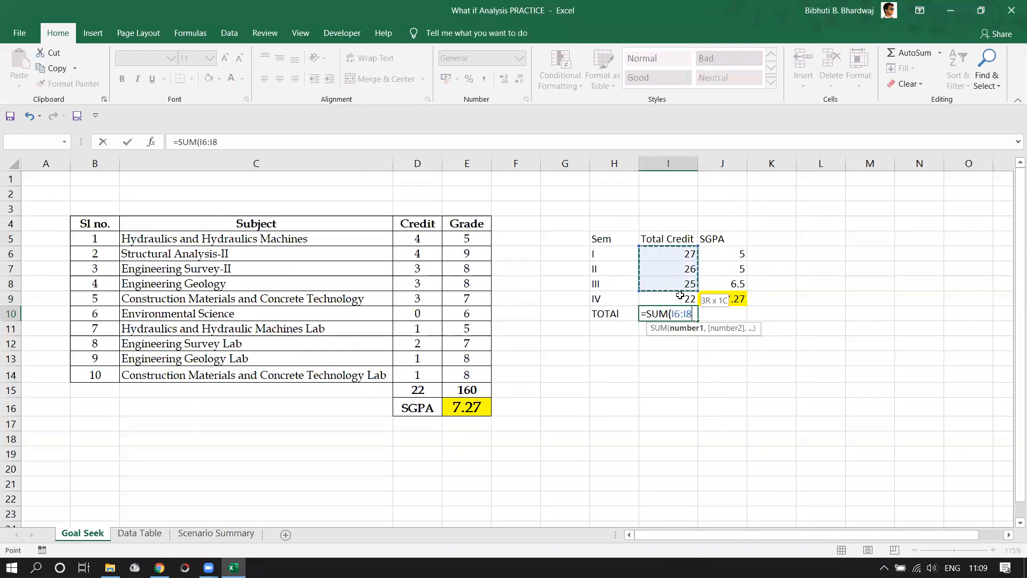
type(")")
key("Return")
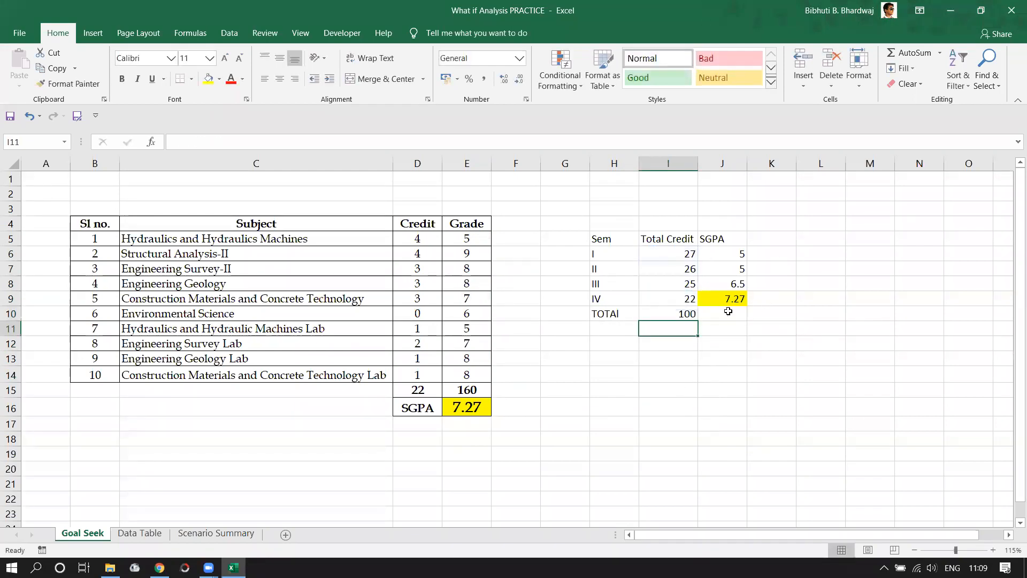
Step: Calculate the credit-weighted SGPA total in J10 with =SUMPRODUCT(I6:I9,J6:J9)
left_click(724, 314)
type("=")
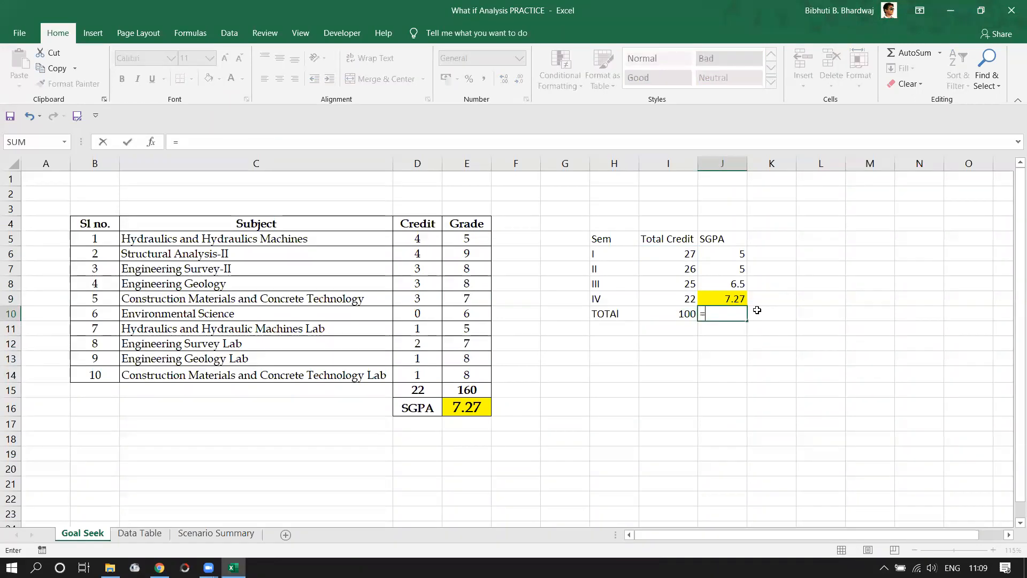
type("SUMPRODUV")
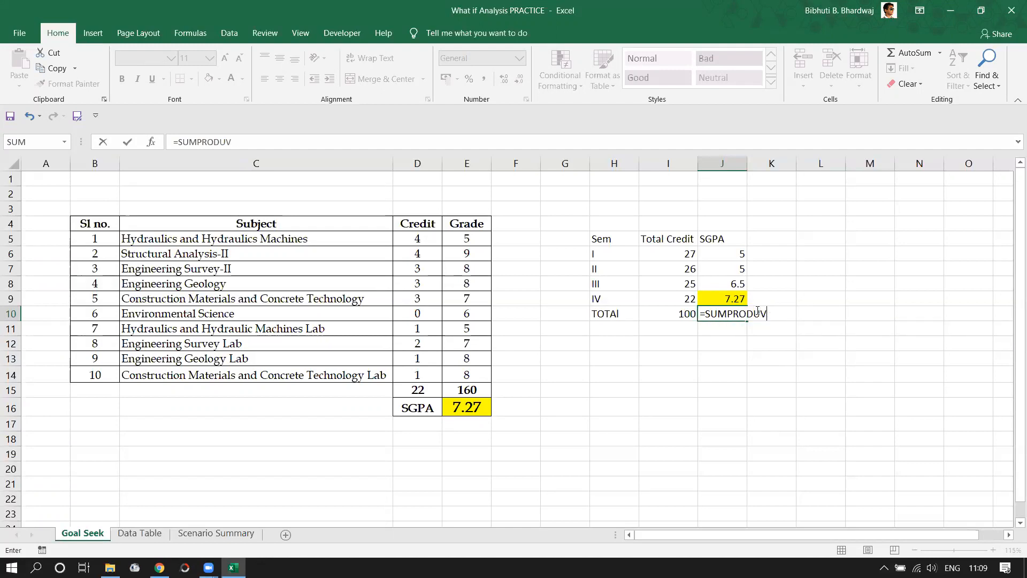
key("BackSpace")
type("CT(")
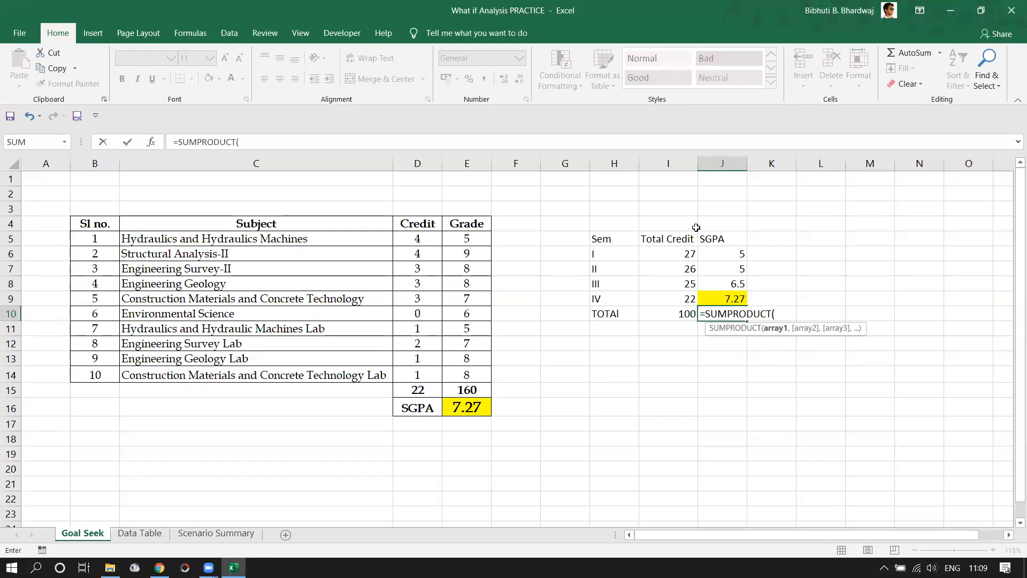
left_click_drag(680, 252, 683, 297)
type(",")
left_click_drag(705, 252, 706, 298)
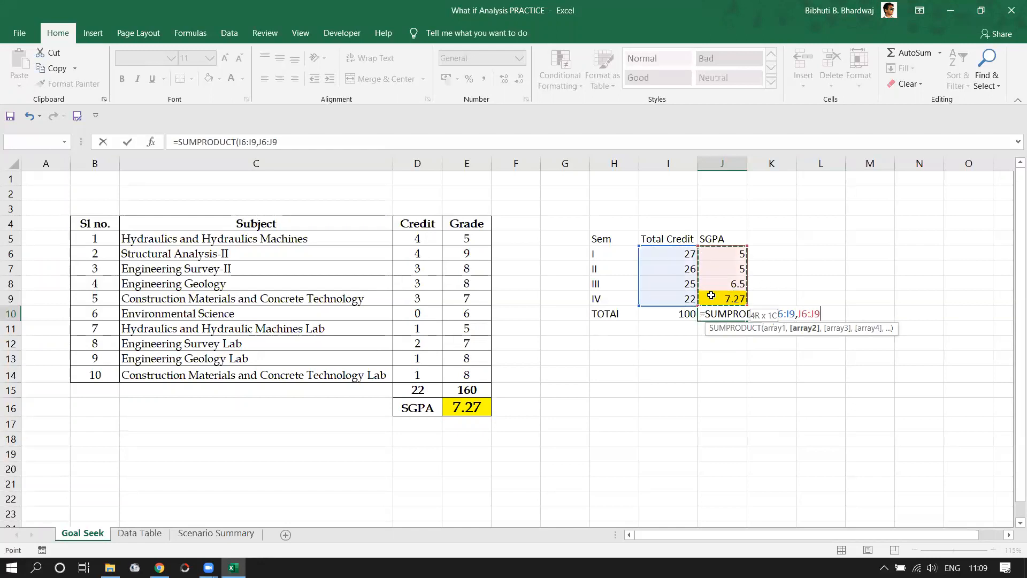
type(")")
key("Return")
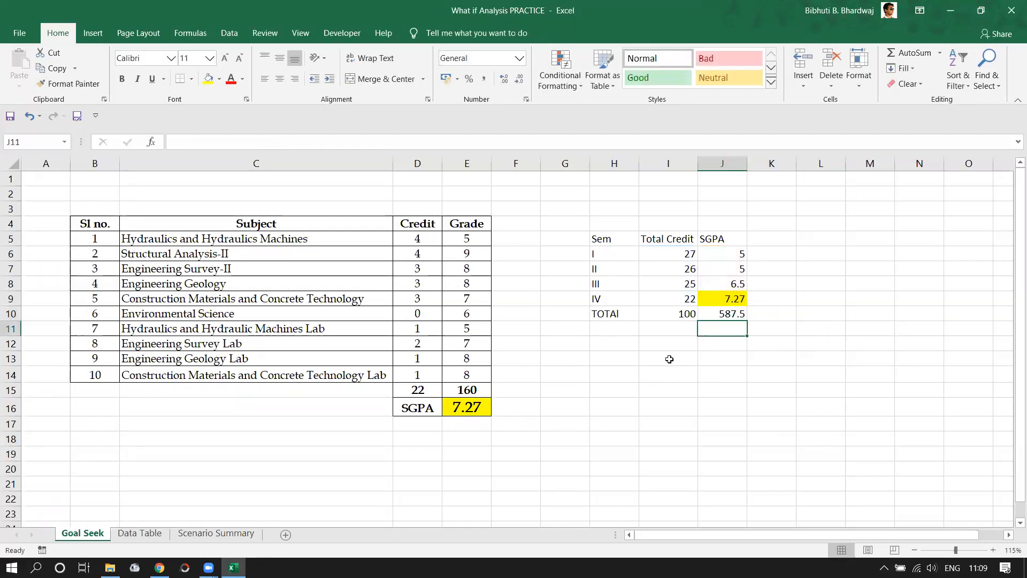
Step: Enter the label CGPA in cell I12 below the semester table
left_click(676, 333)
double_click(668, 331)
left_click(690, 349)
type("CGPA")
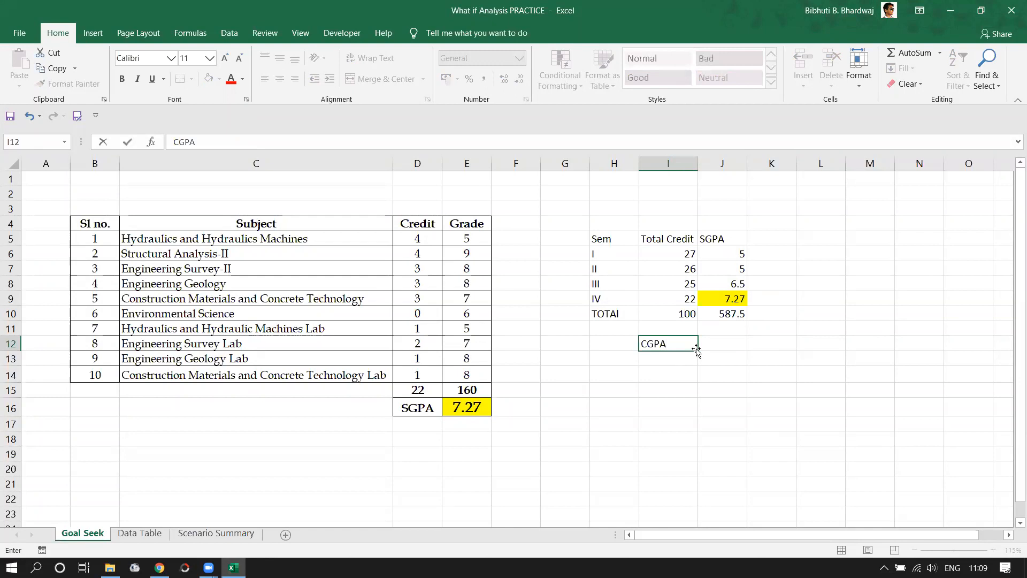
Step: Calculate the CGPA in J12 with =J10/I10 and format it to two decimal places
left_click(699, 349)
type("=")
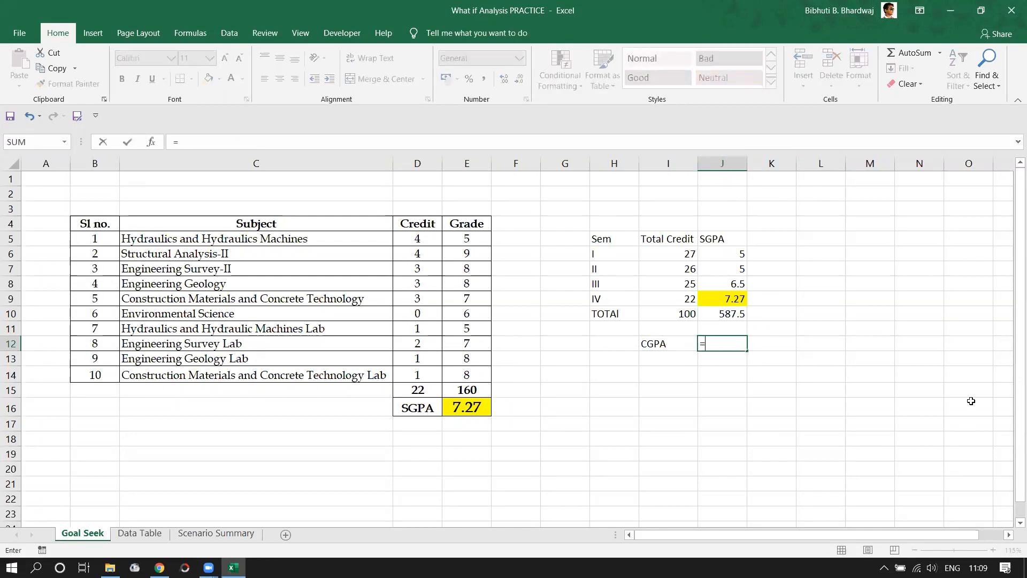
left_click(716, 316)
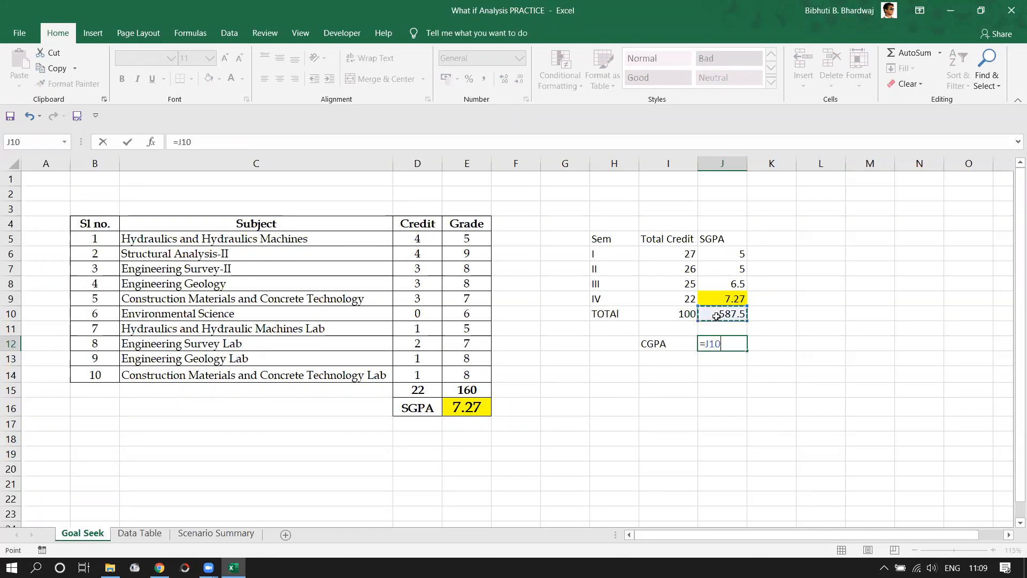
type("/")
left_click(686, 316)
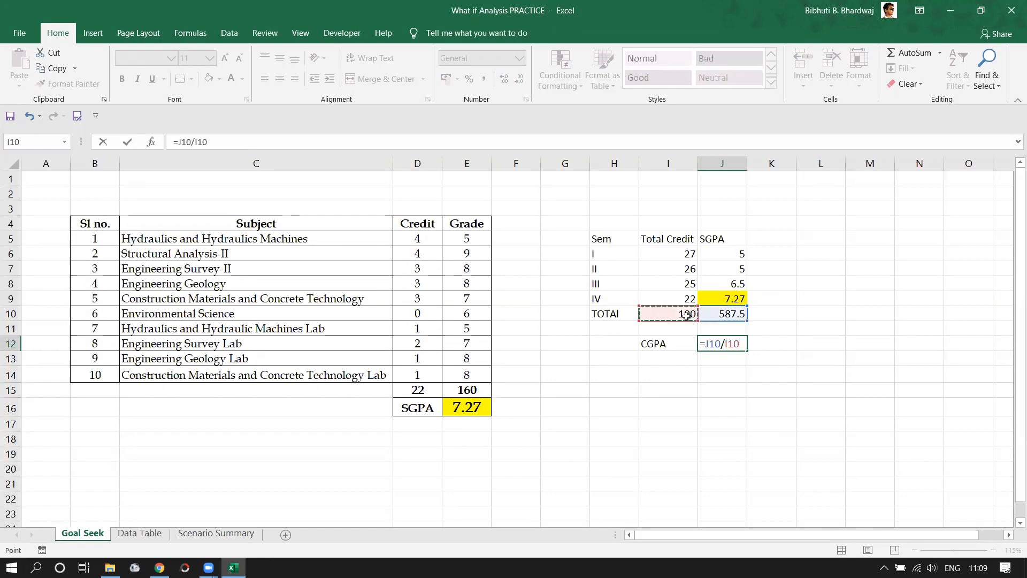
key("Return")
key("Up")
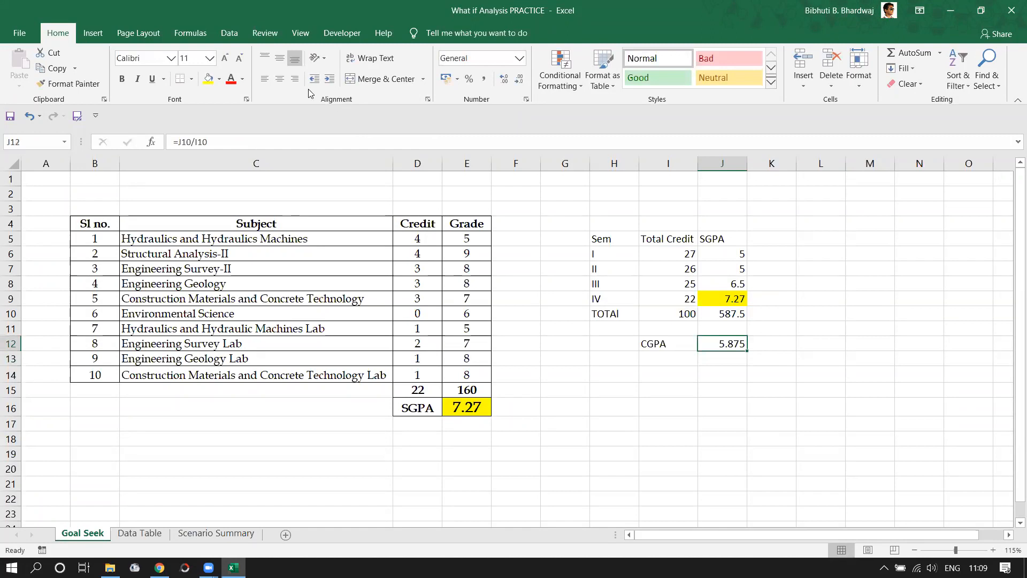
left_click(518, 80)
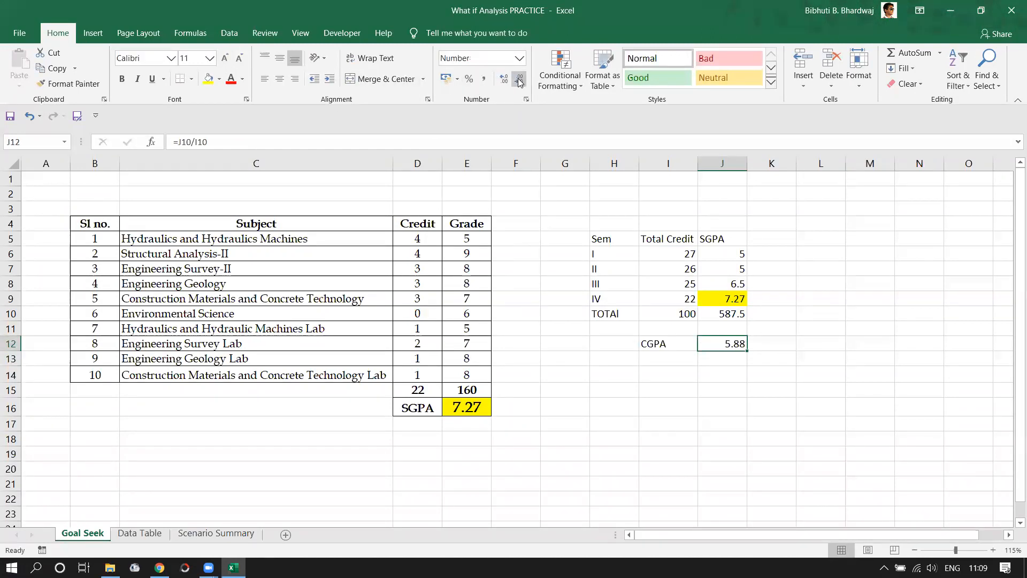
Step: Format the CGPA value in J12 as centred, bold, 16 pt text with an orange fill
left_click(279, 81)
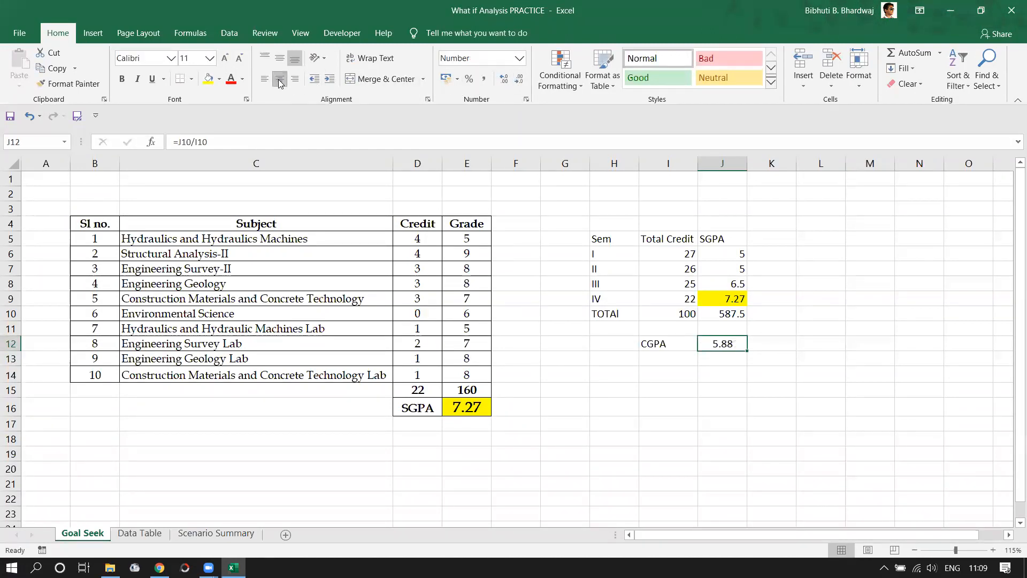
left_click(122, 79)
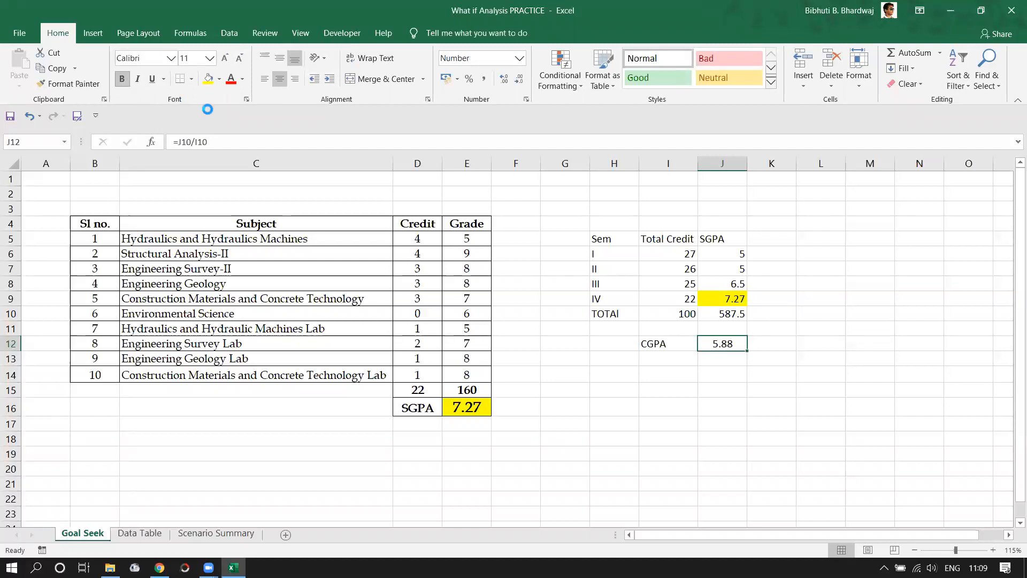
left_click(221, 80)
left_click(230, 180)
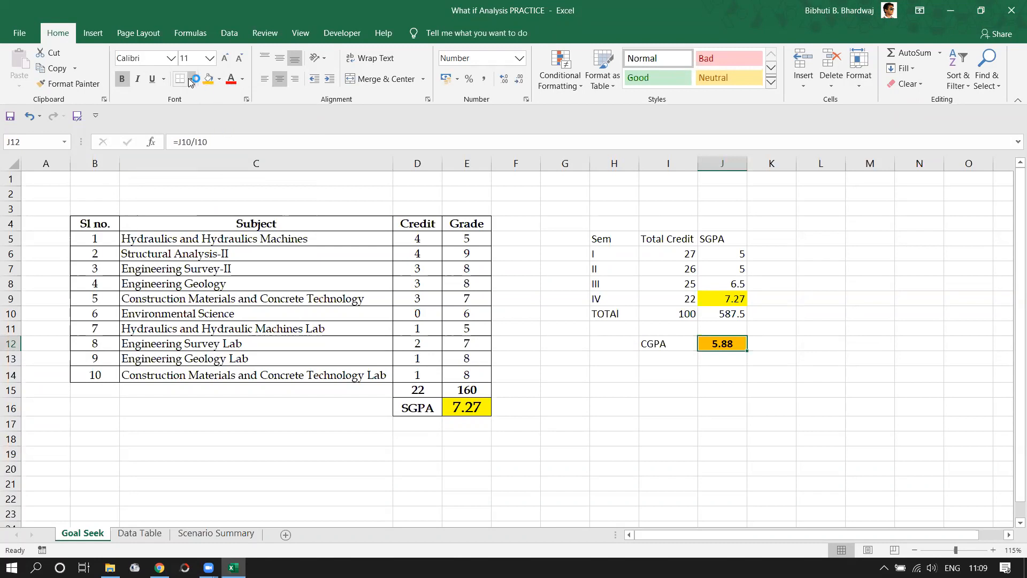
left_click(225, 58)
left_click(225, 58)
left_click(225, 58)
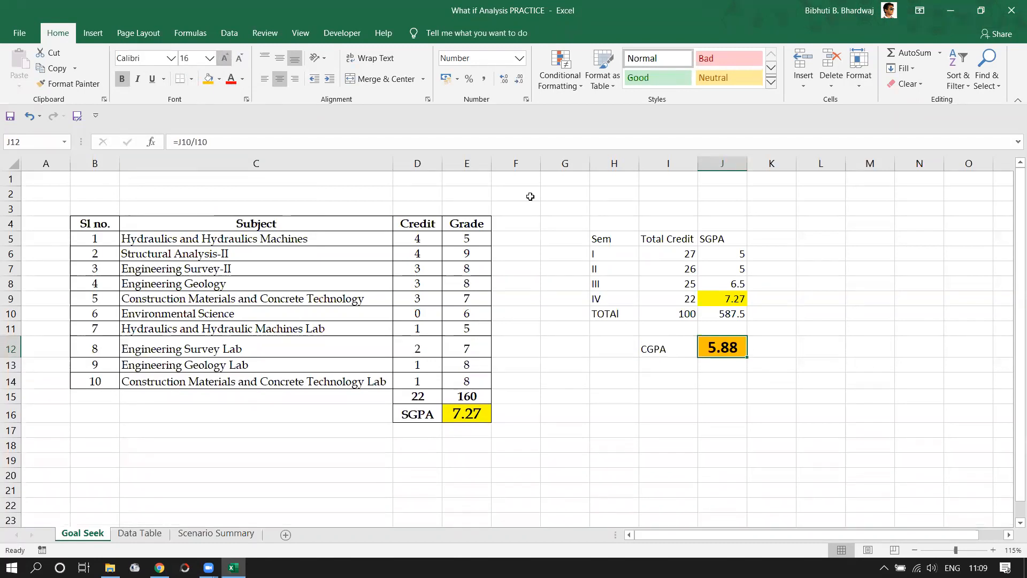
left_click(852, 410)
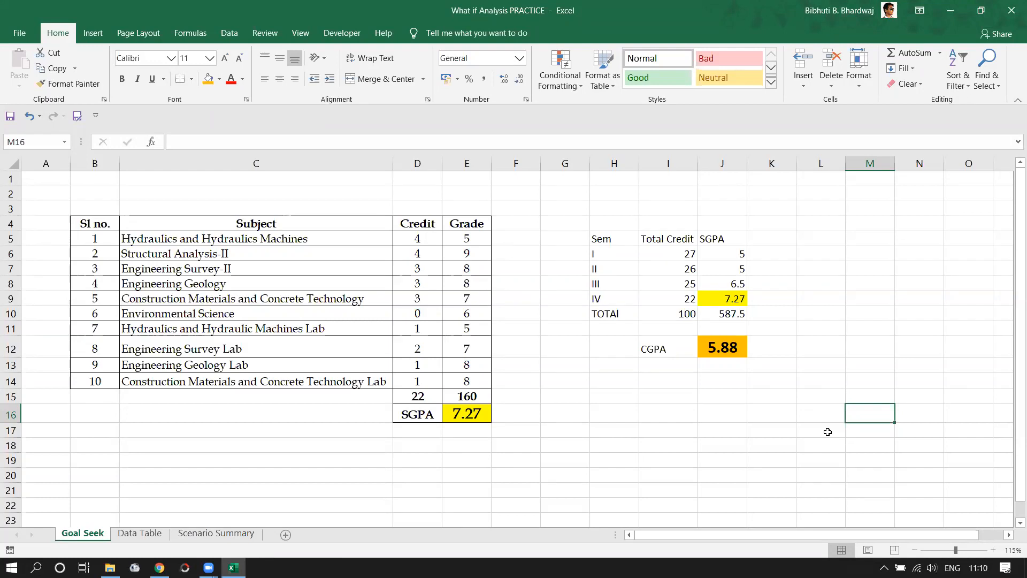
Step: Examine the subject grades and credits, the weighted total formula in E15, and the semester table with its CGPA
left_click(465, 238)
left_click_drag(464, 268, 466, 384)
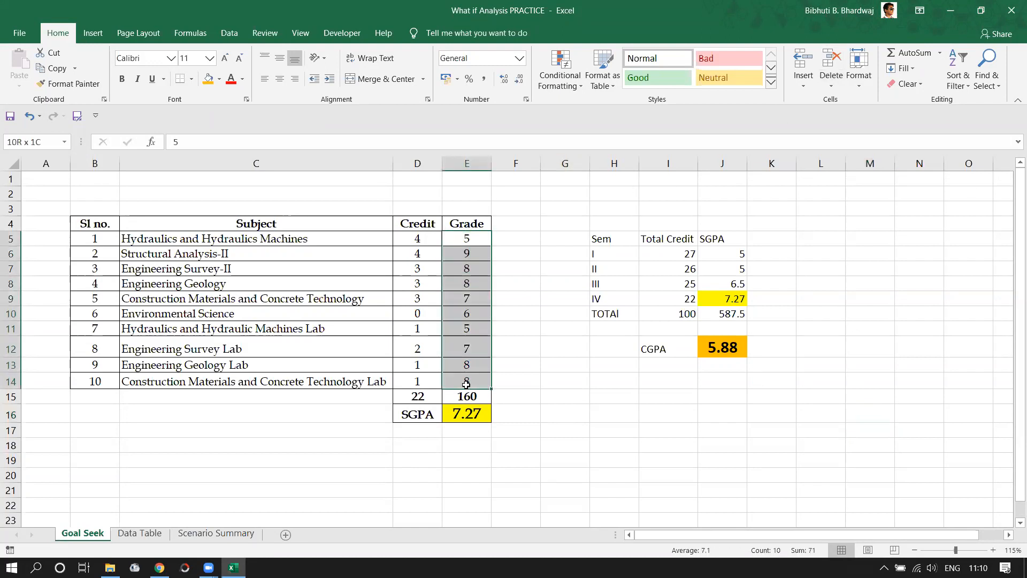
left_click_drag(466, 239, 468, 382)
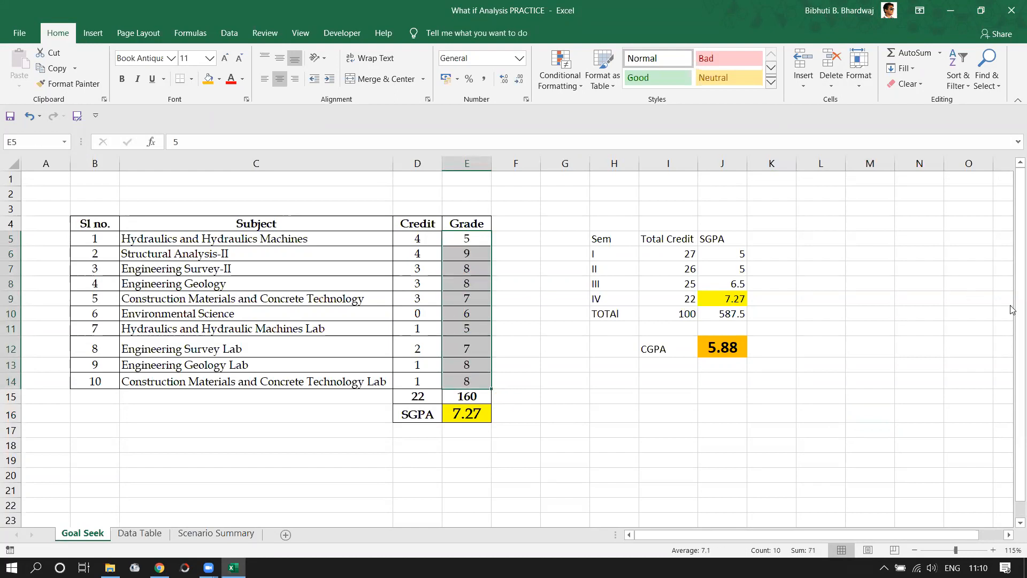
left_click(470, 257)
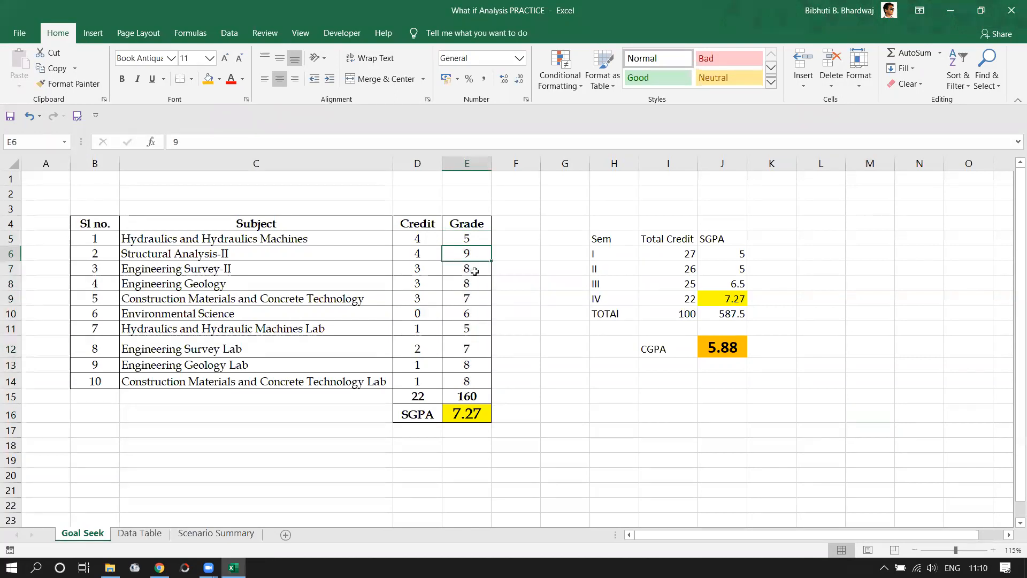
left_click(471, 274)
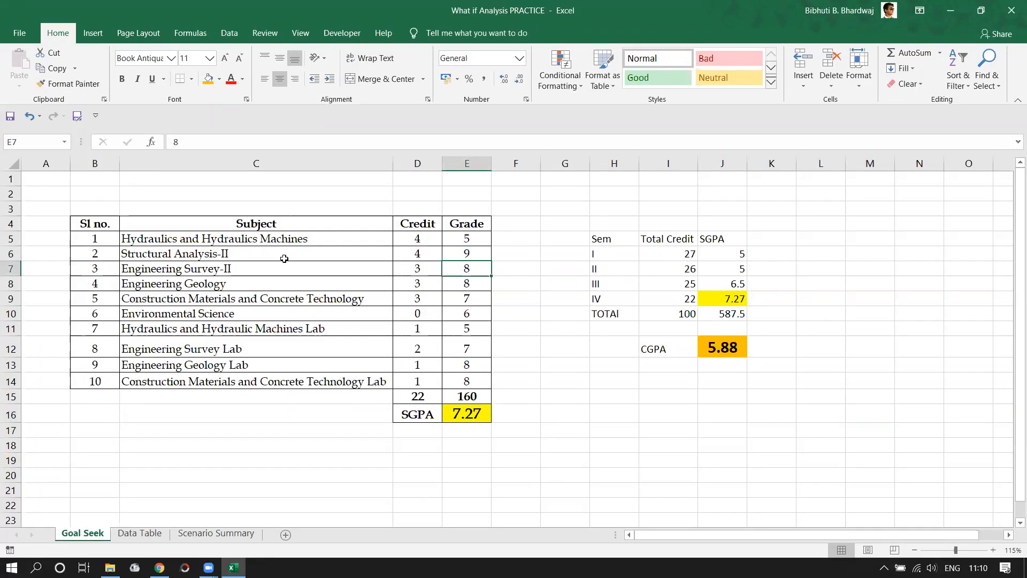
left_click(468, 239)
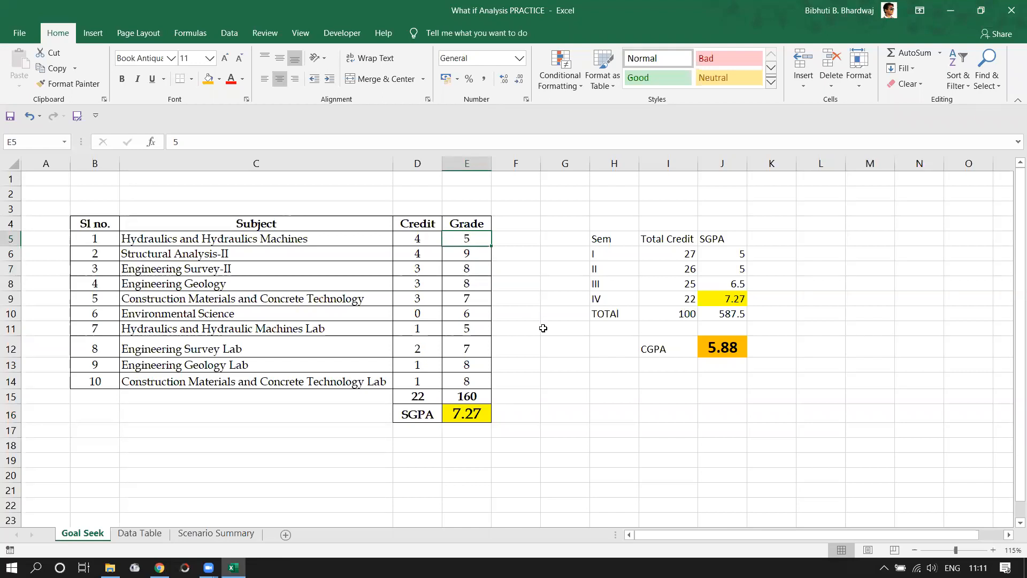
left_click(470, 331)
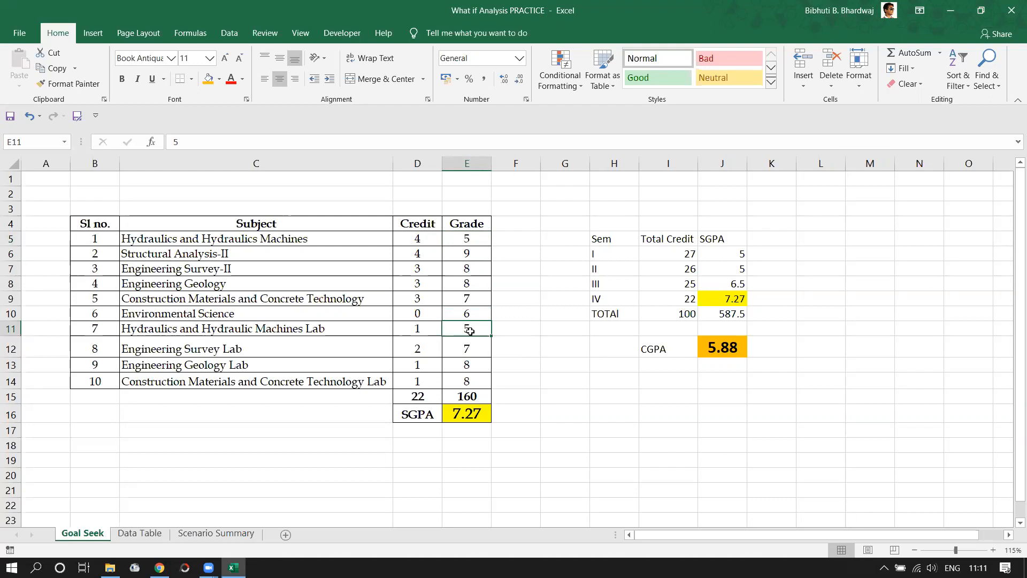
left_click(429, 330)
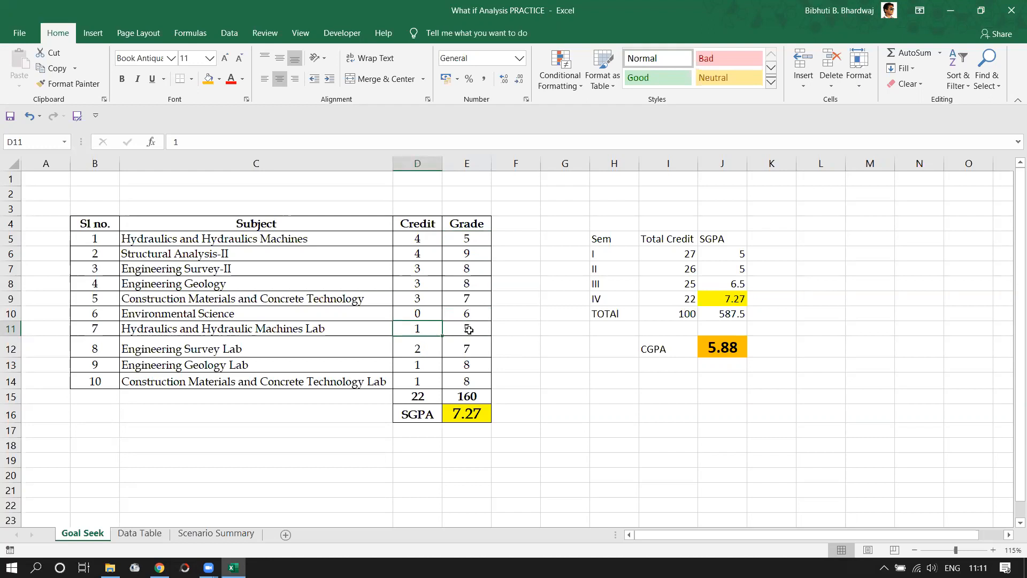
left_click(473, 397)
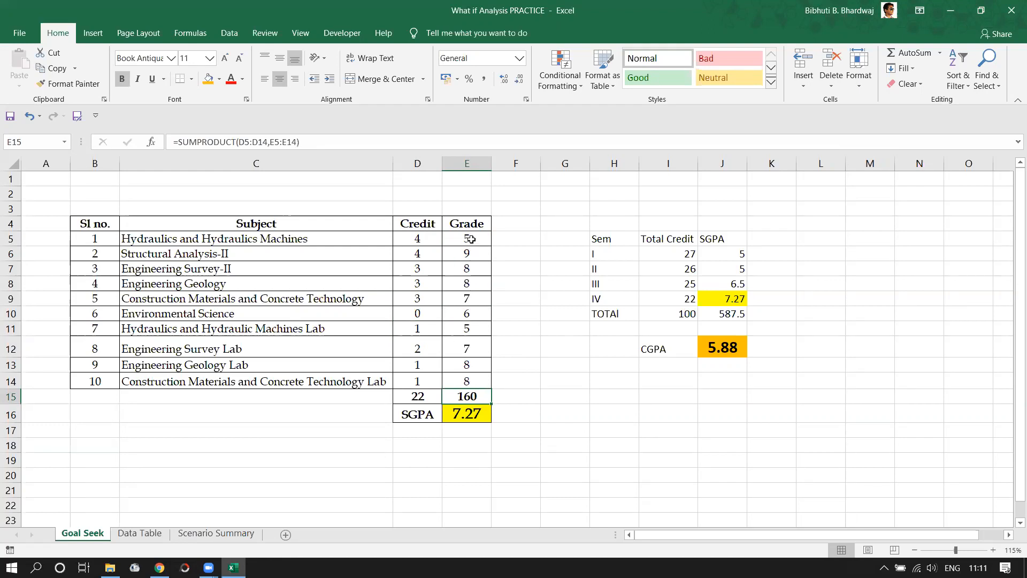
double_click(323, 238)
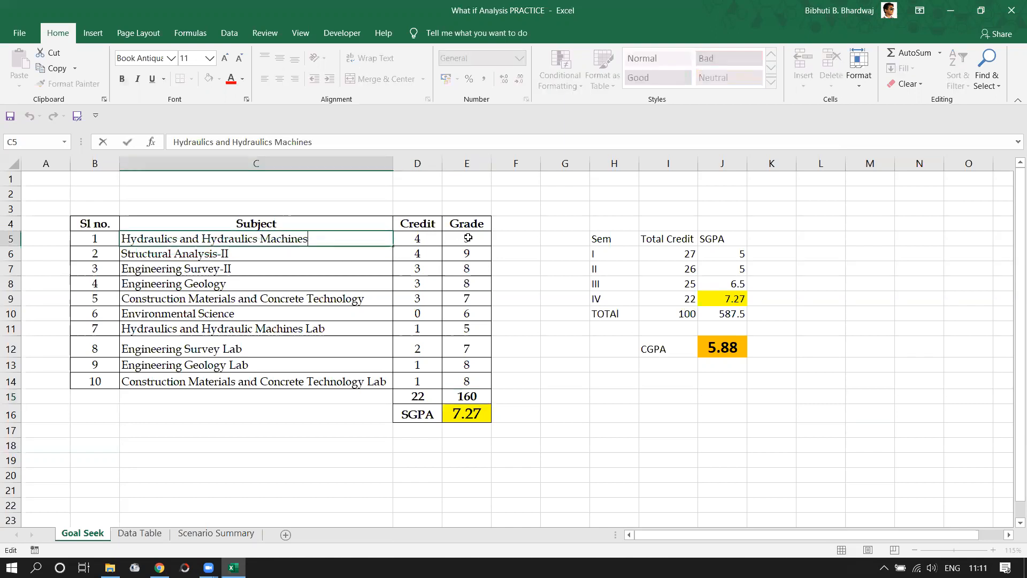
left_click(536, 382)
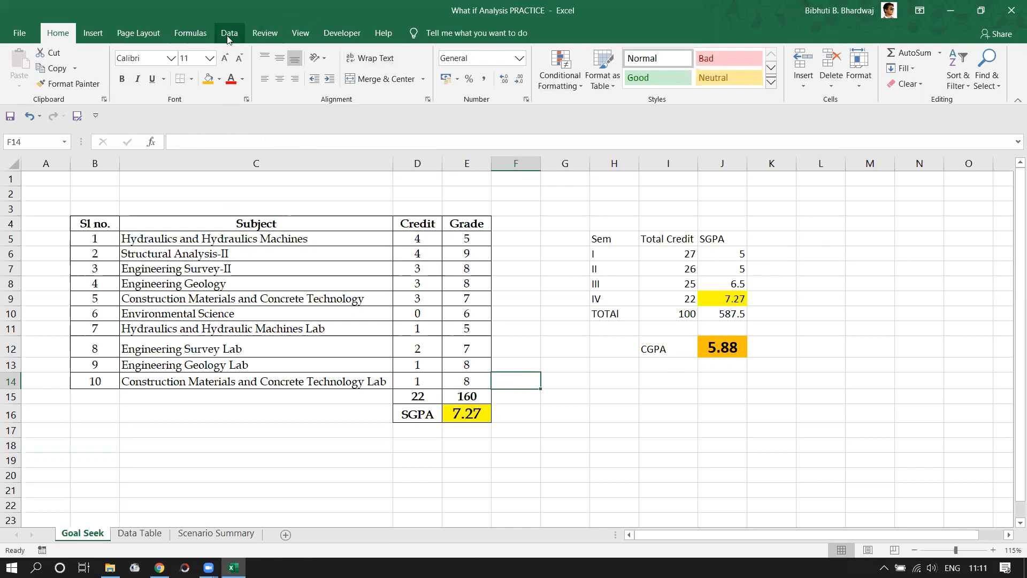
left_click_drag(583, 224, 761, 397)
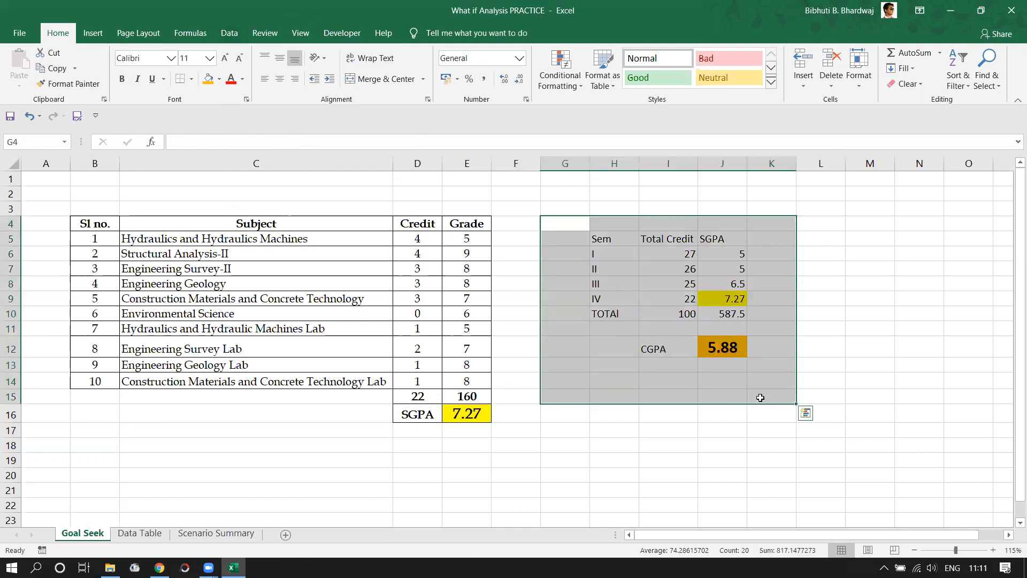
left_click(732, 446)
left_click_drag(592, 226, 737, 374)
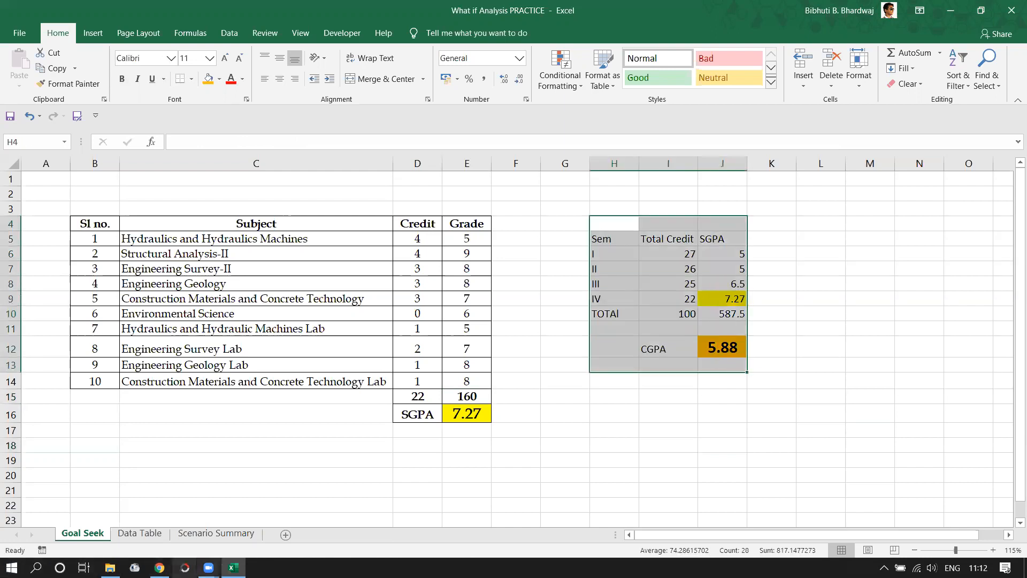
left_click(208, 568)
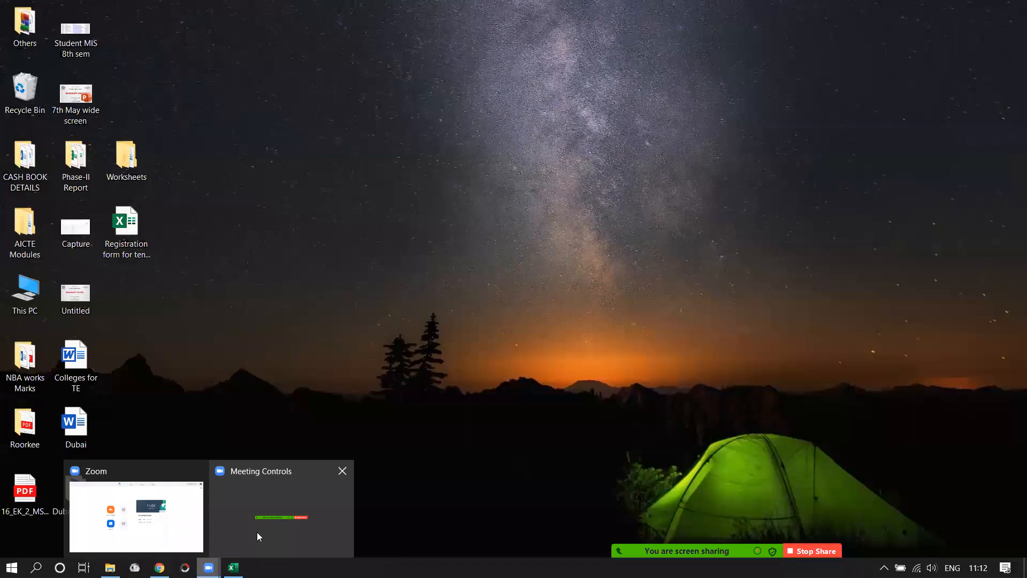
left_click(257, 531)
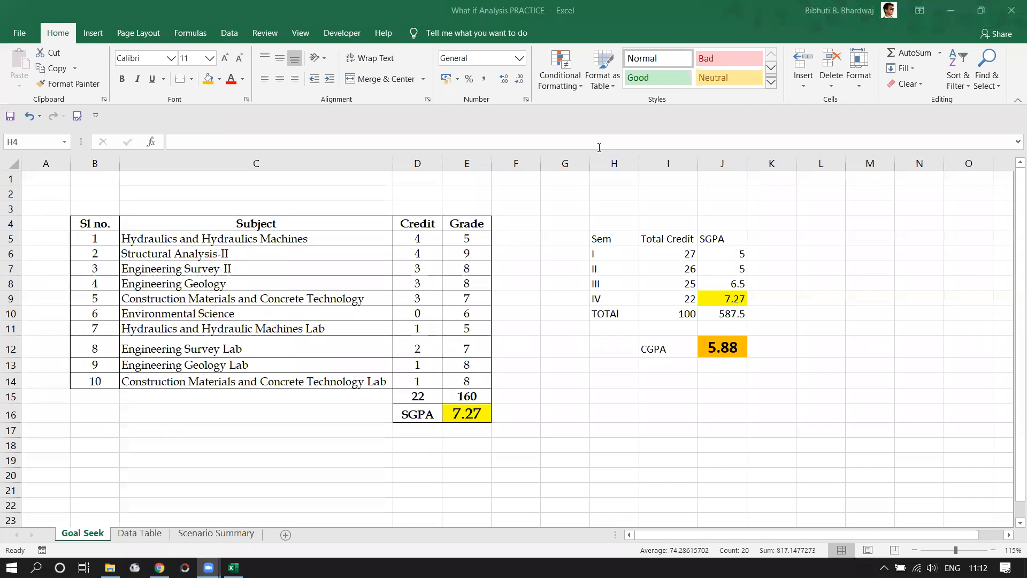
left_click(784, 387)
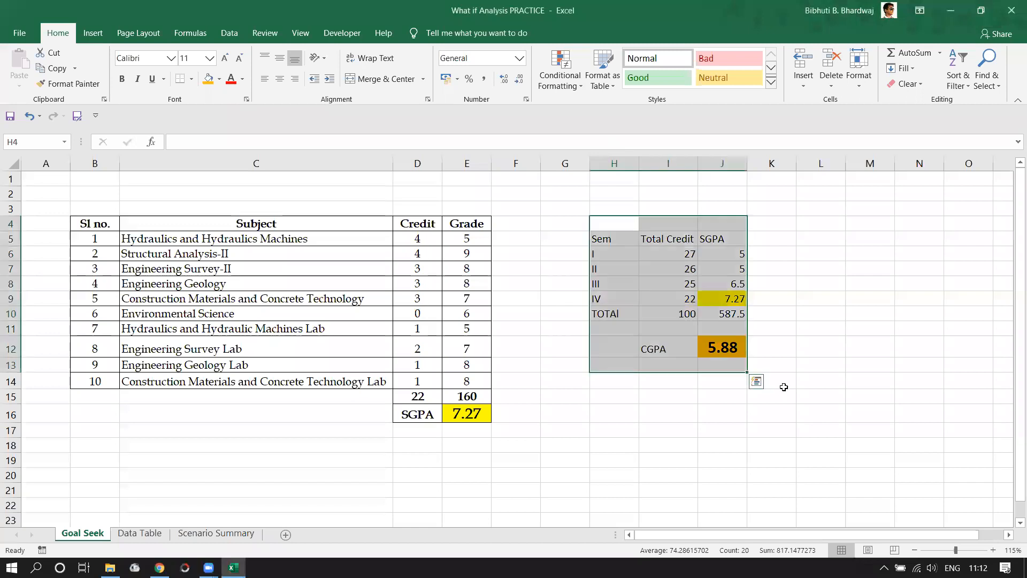
left_click(785, 382)
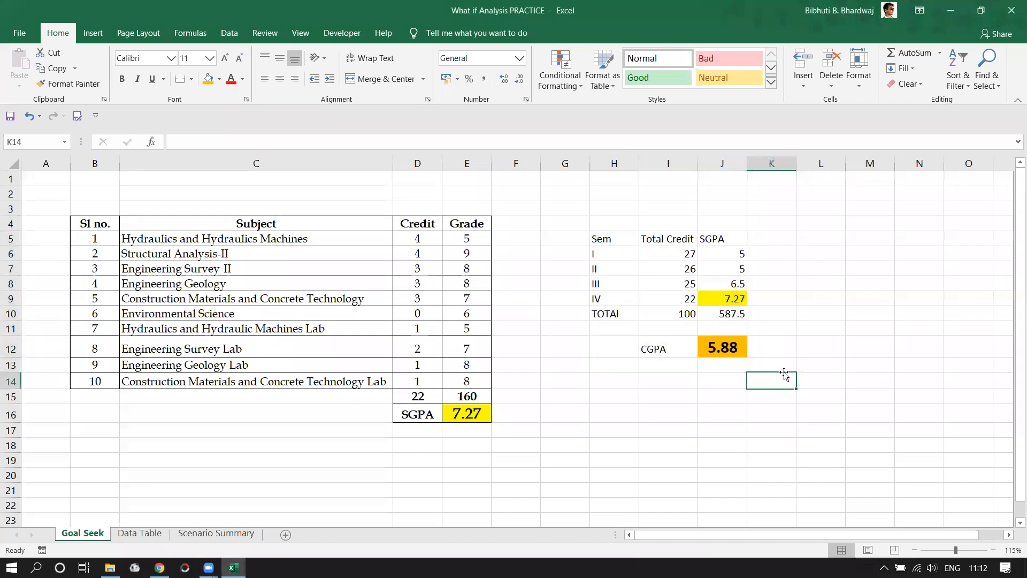
Step: Start a Goal Seek What-If Analysis with the CGPA cell J12 as the cell to set
left_click(724, 351)
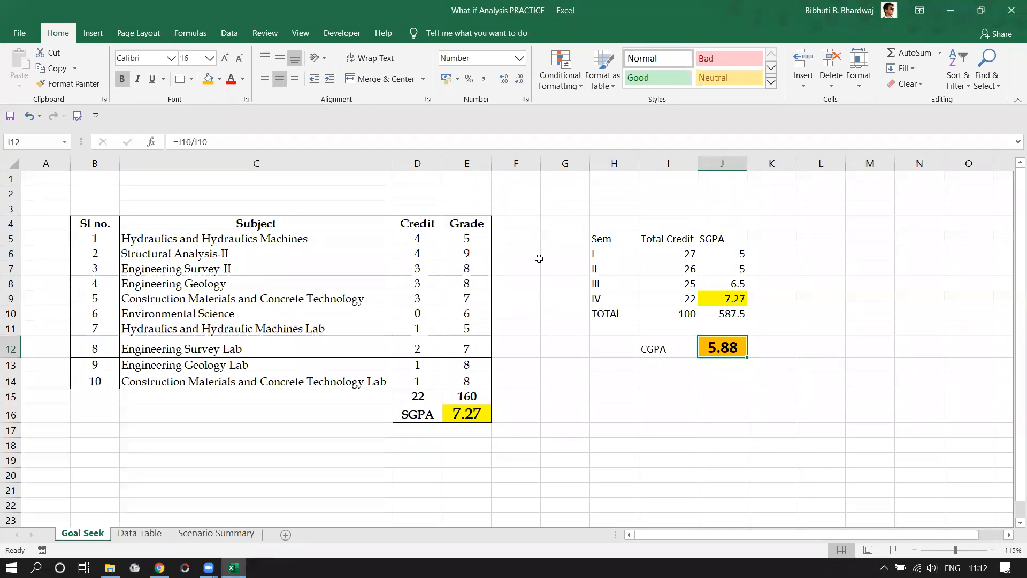
left_click(230, 35)
left_click(876, 311)
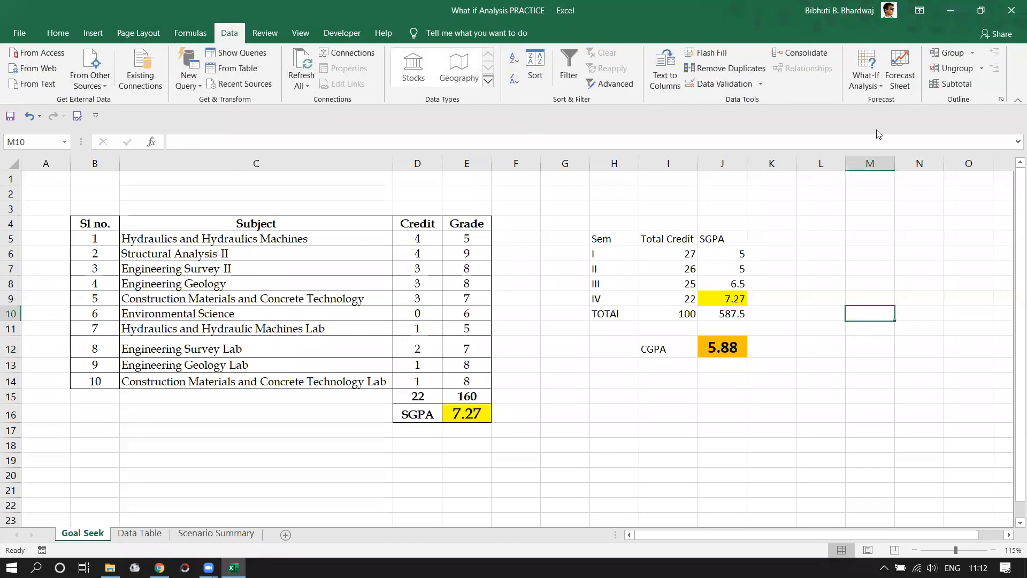
left_click(879, 90)
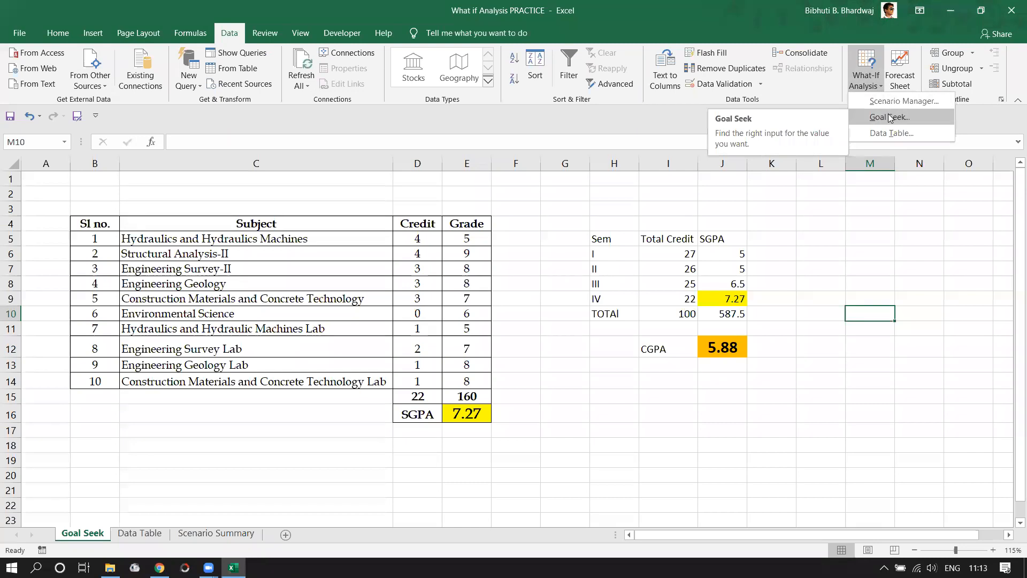
left_click(890, 118)
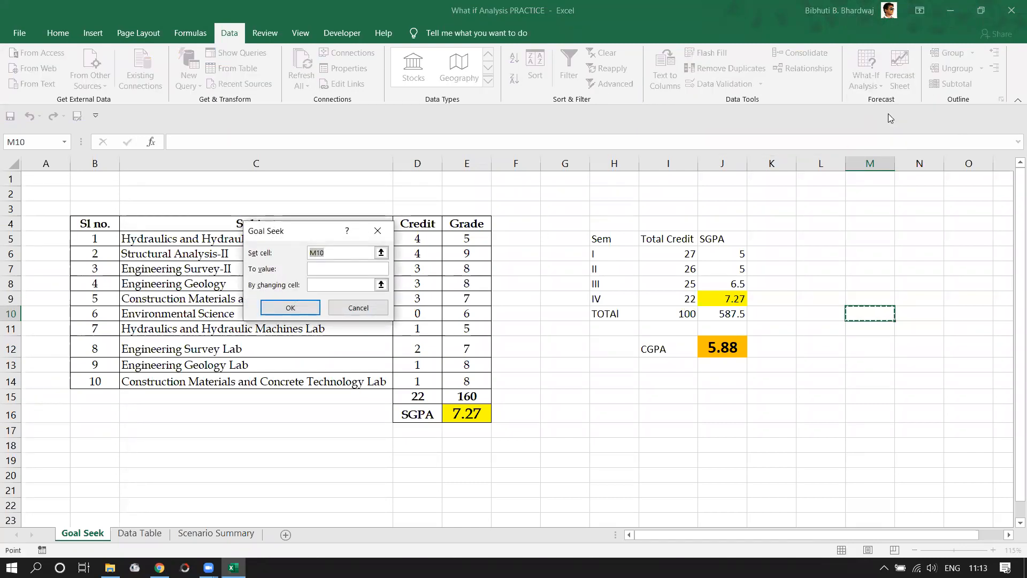
left_click_drag(290, 236, 854, 216)
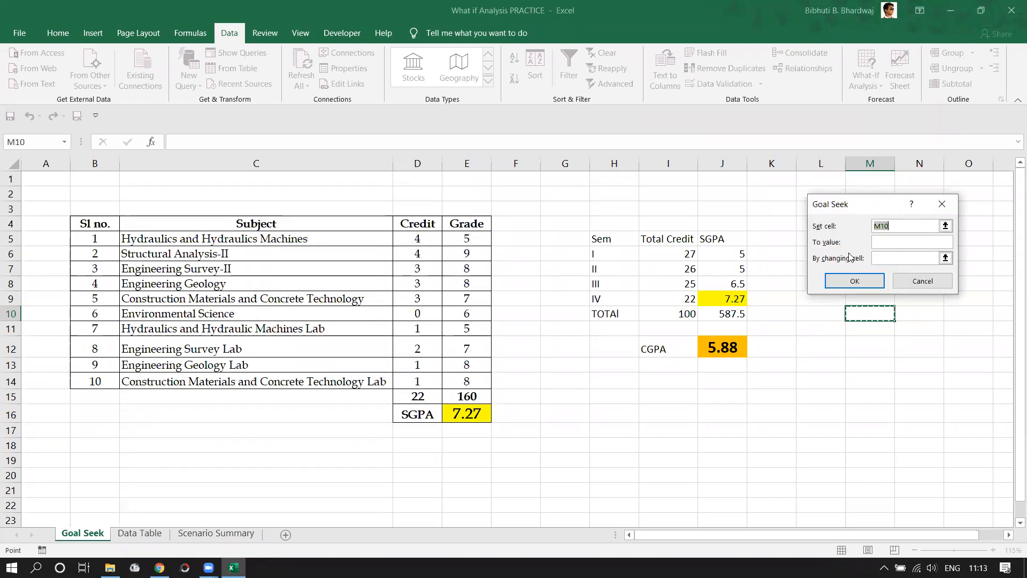
left_click(730, 347)
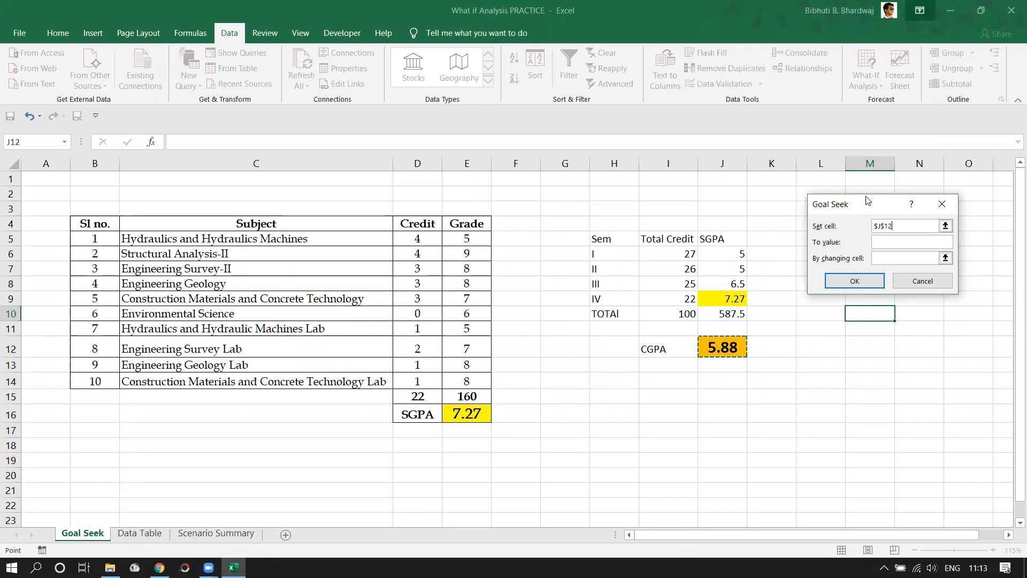
Step: Run Goal Seek to the value 6 by changing the Hydraulics and Hydraulics Machines grade in E5, and discard the solution
left_click(895, 243)
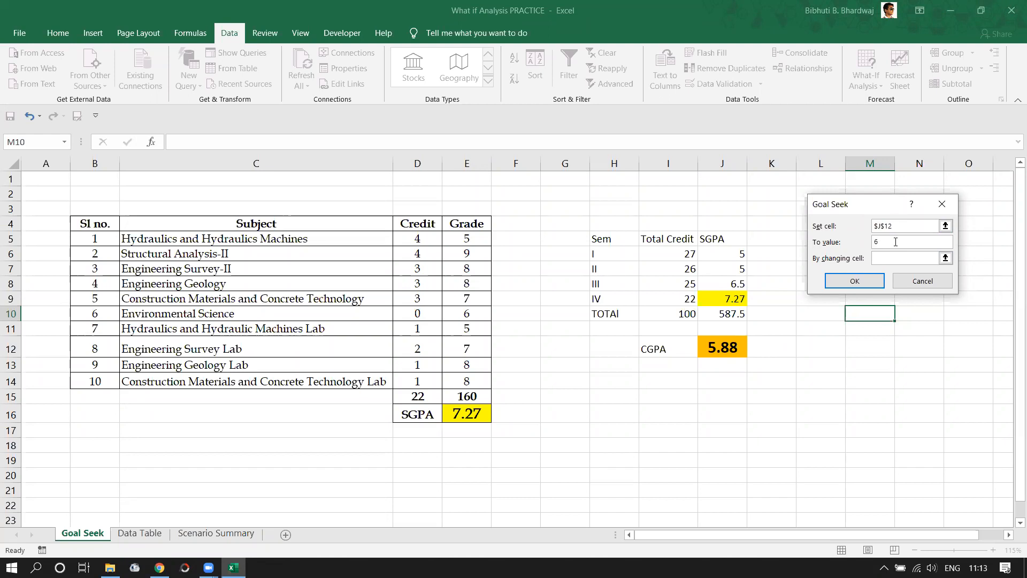
left_click(896, 258)
left_click(458, 238)
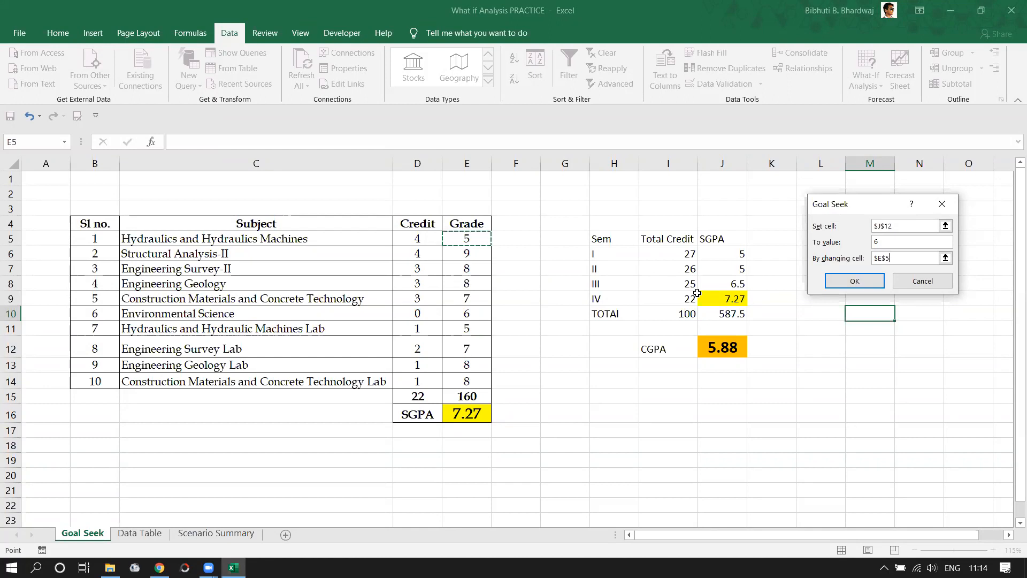
left_click(840, 284)
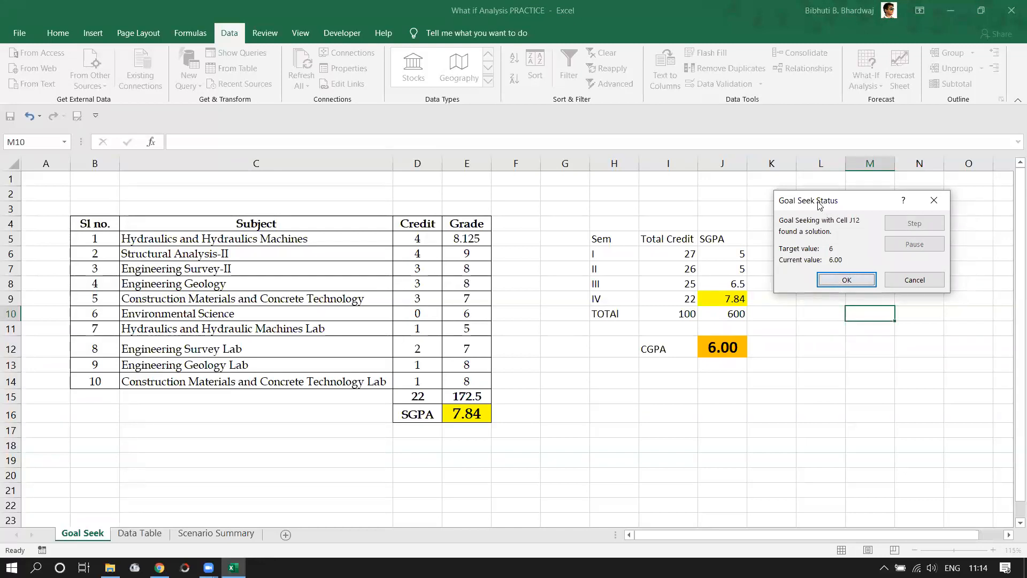
left_click_drag(818, 204, 811, 221)
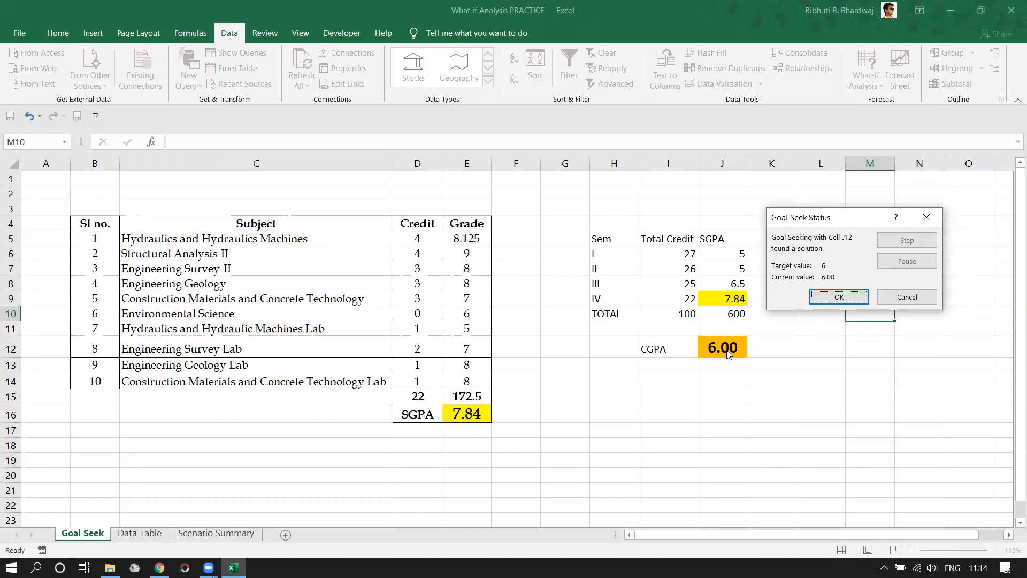
left_click(906, 302)
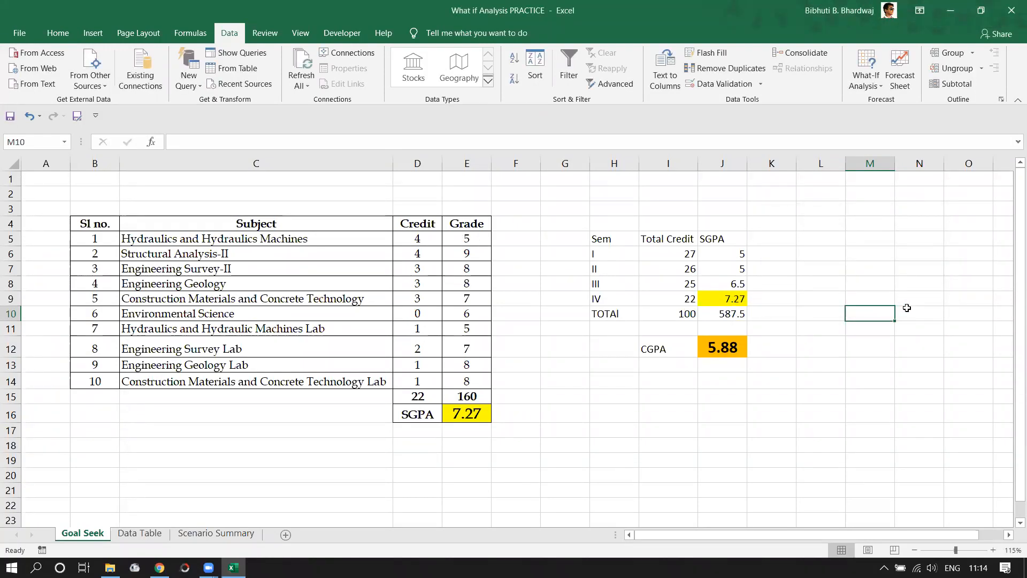
Step: Set the Hydraulics and Hydraulics Machines grade in E5 to 8
left_click(466, 241)
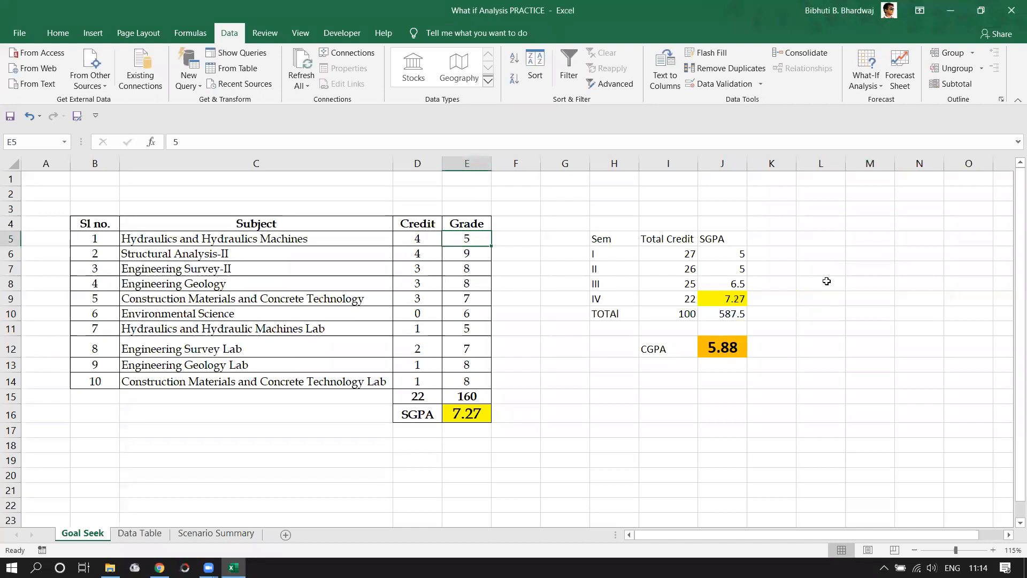
type("8")
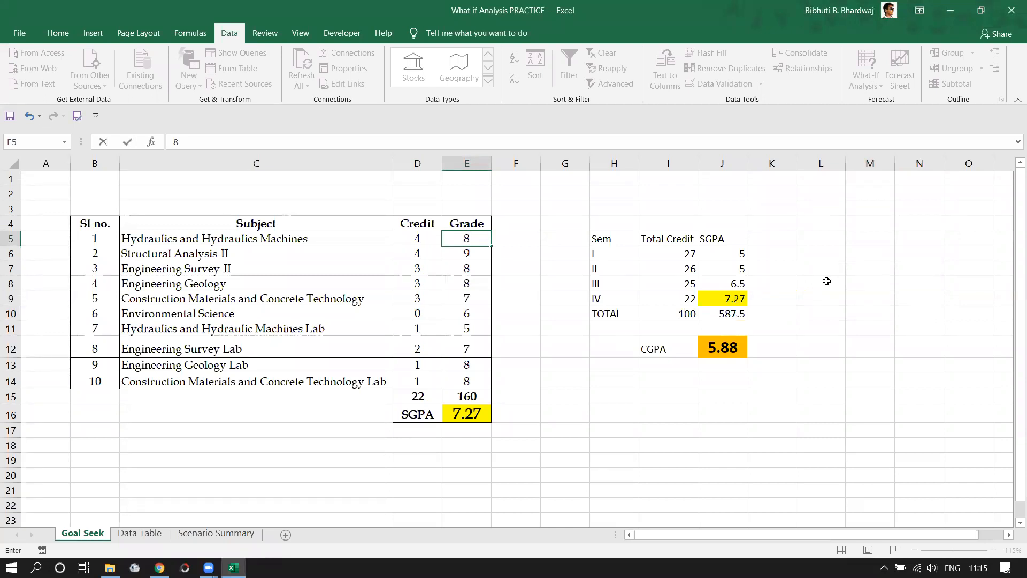
key("Return")
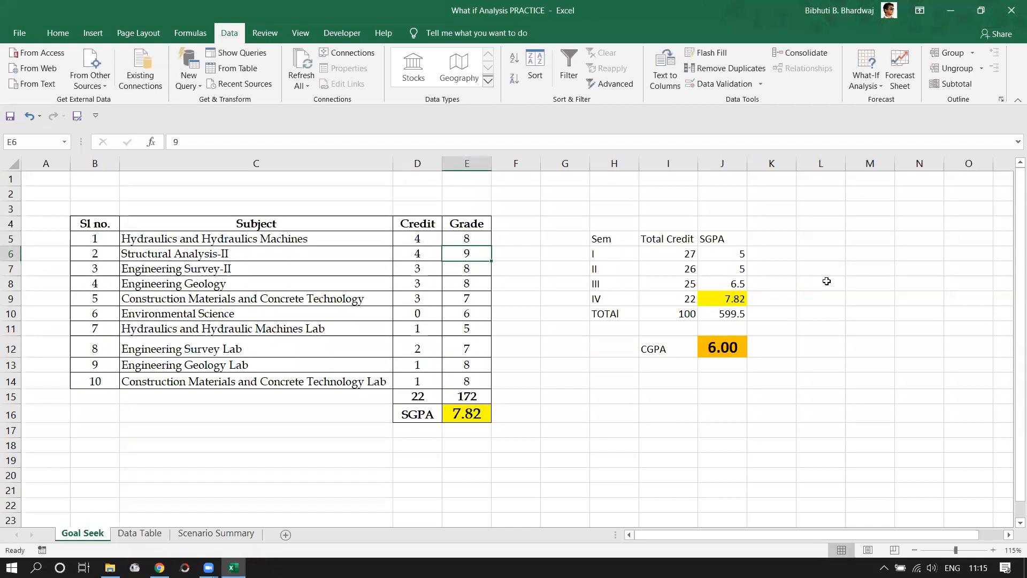
Step: Inspect the CGPA formula in J12, and briefly show its value with one more decimal place before restoring two
double_click(736, 352)
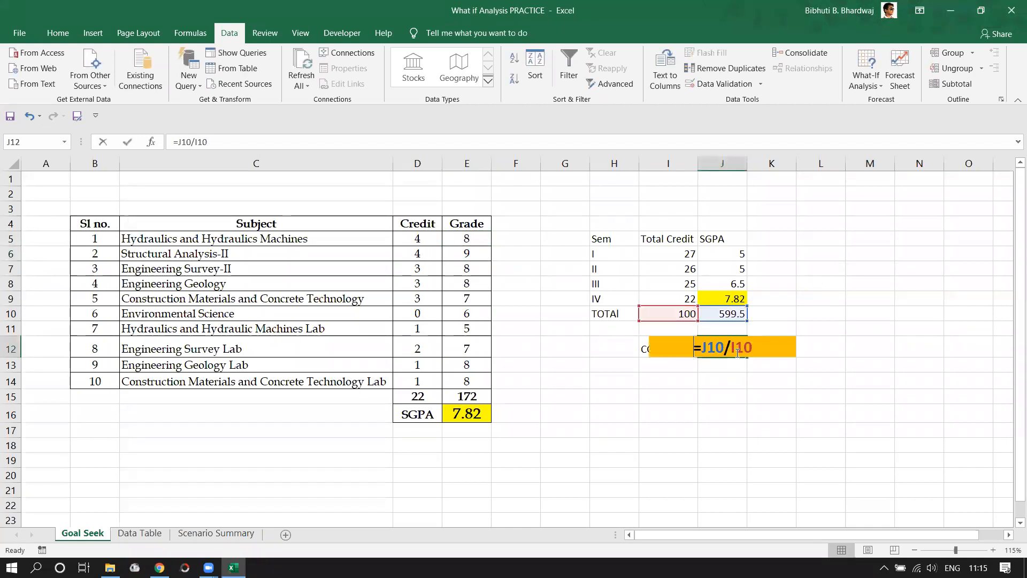
key("Escape")
left_click(58, 33)
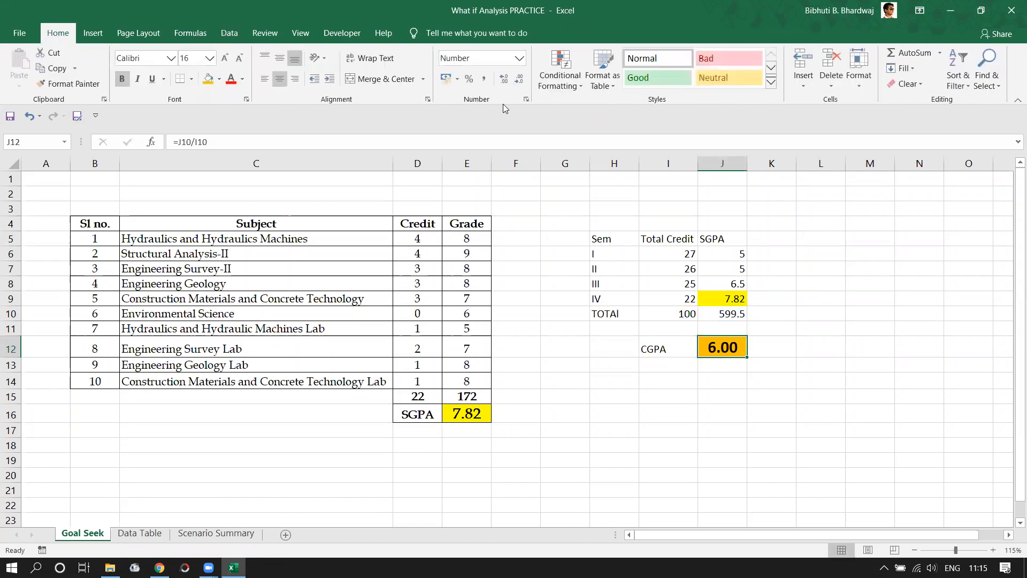
left_click(503, 80)
left_click(519, 79)
Step: Set the Hydraulics and Hydraulics Machines grade in E5 to 5
left_click(469, 238)
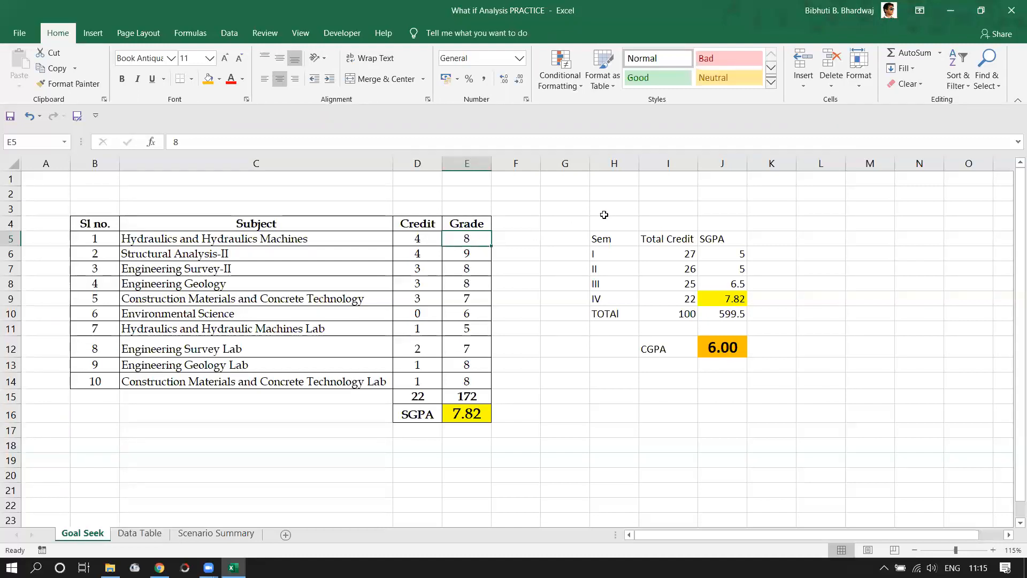
type("5")
key("Return")
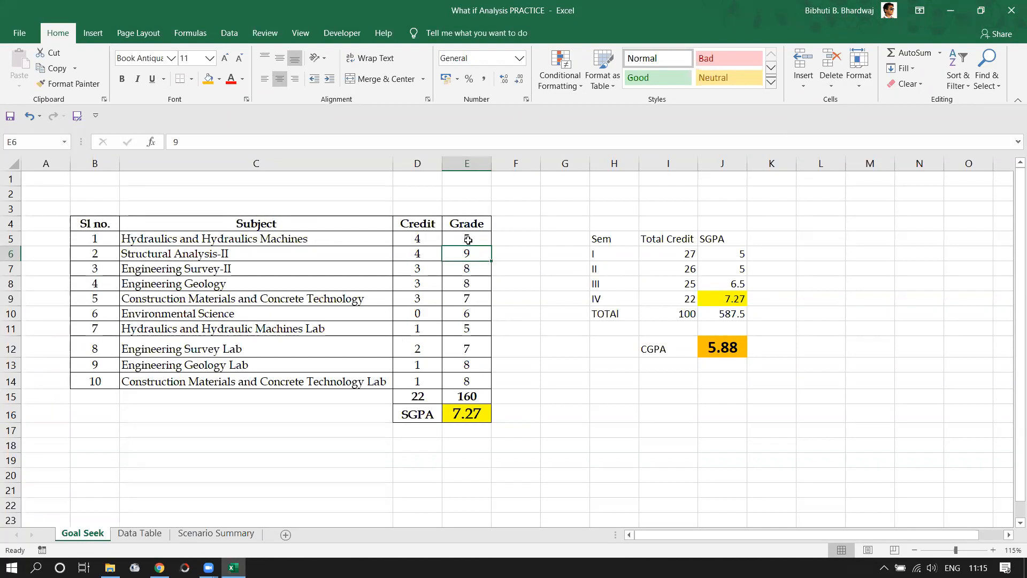
Step: Run Goal Seek to bring CGPA cell J12 to 6 by changing the Hydraulics and Hydraulic Machines Lab grade in E11, and accept the solution
left_click(468, 330)
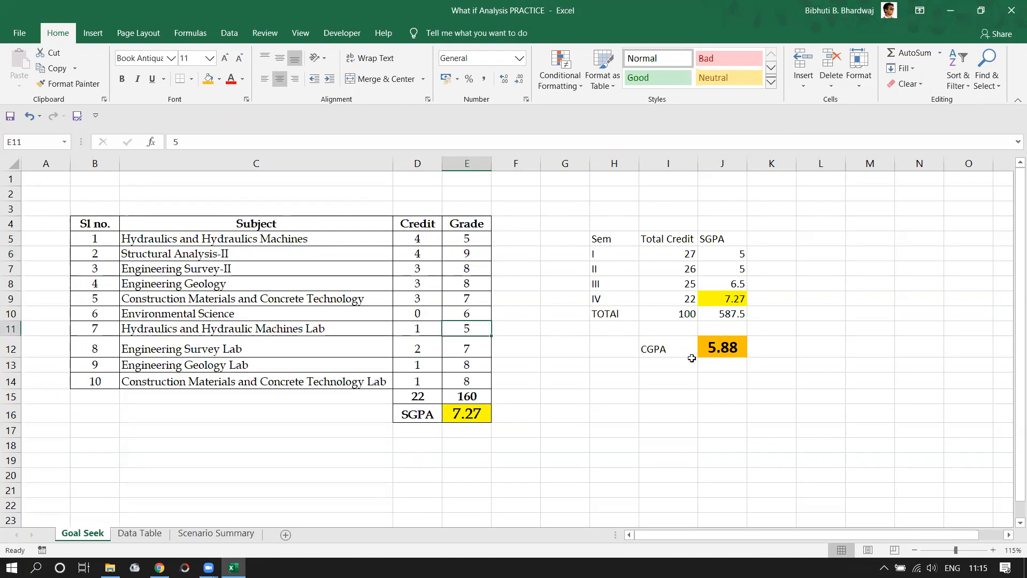
left_click(715, 400)
left_click(724, 347)
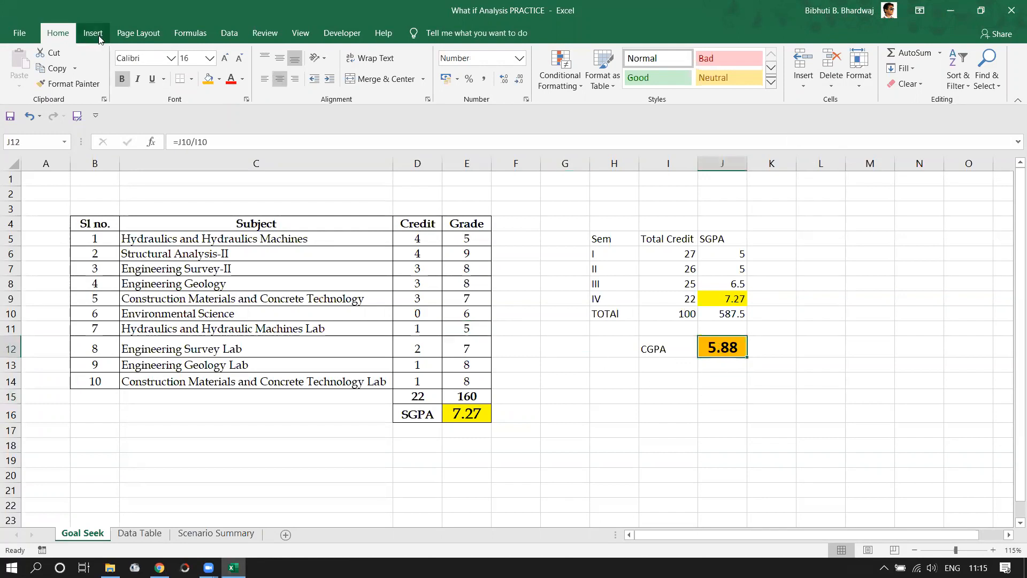
left_click(229, 34)
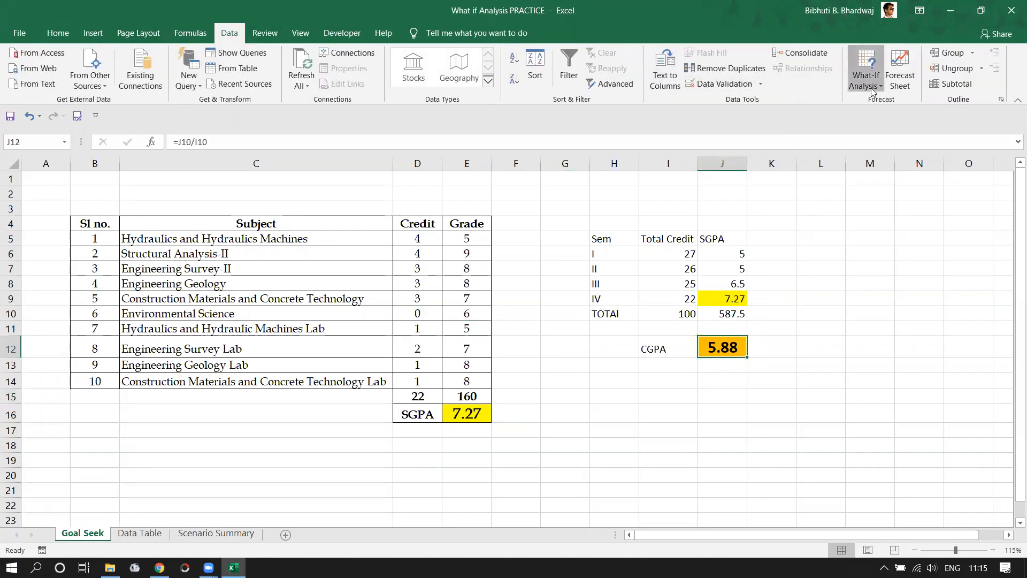
left_click(865, 80)
left_click(889, 118)
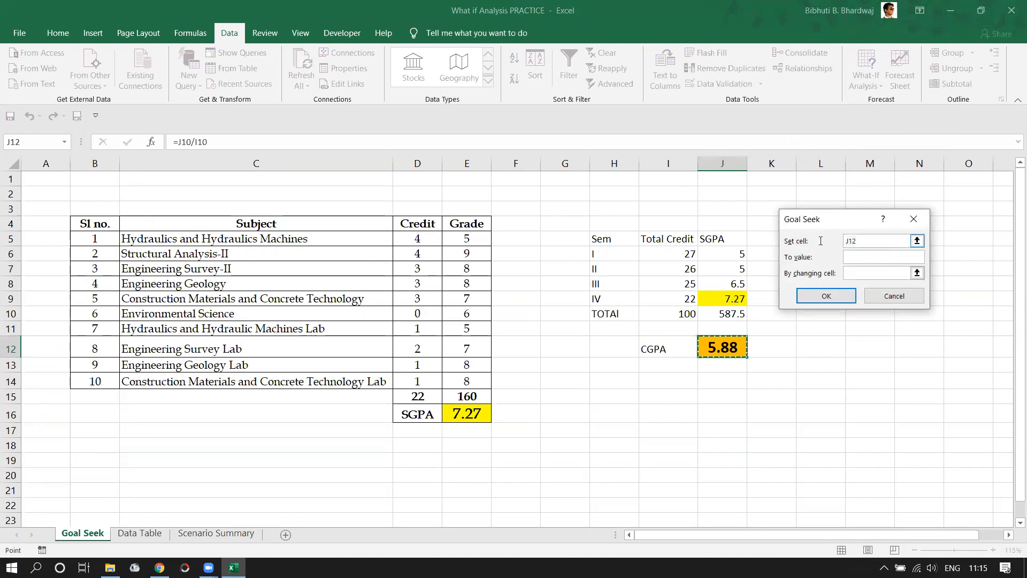
left_click(722, 351)
left_click(907, 259)
left_click(884, 274)
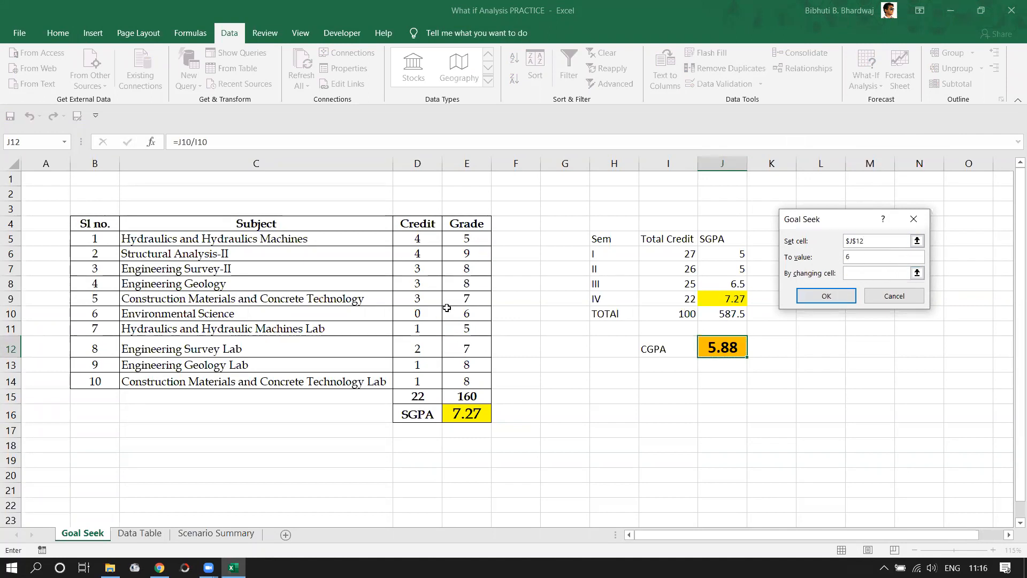
left_click(462, 328)
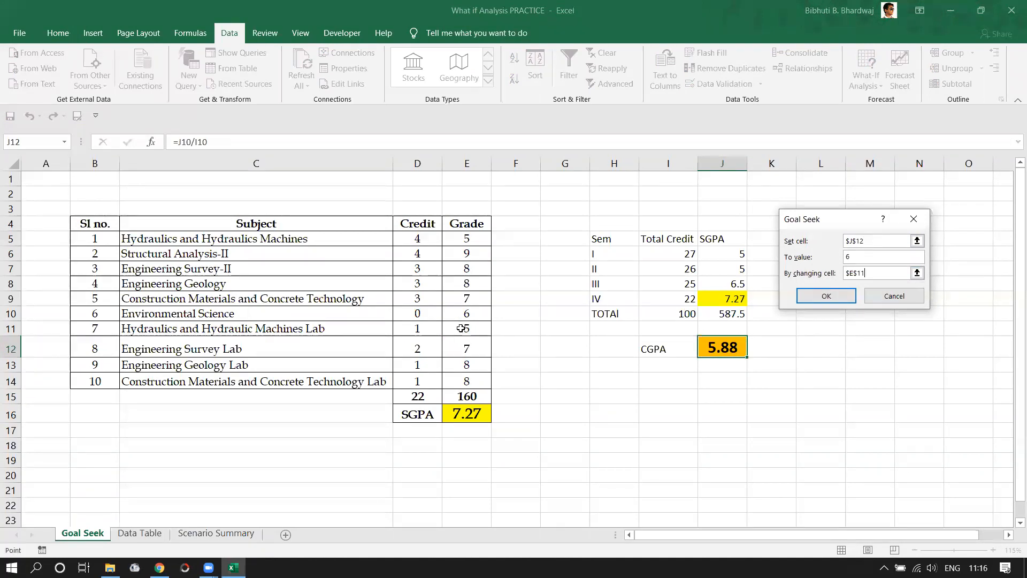
left_click(828, 295)
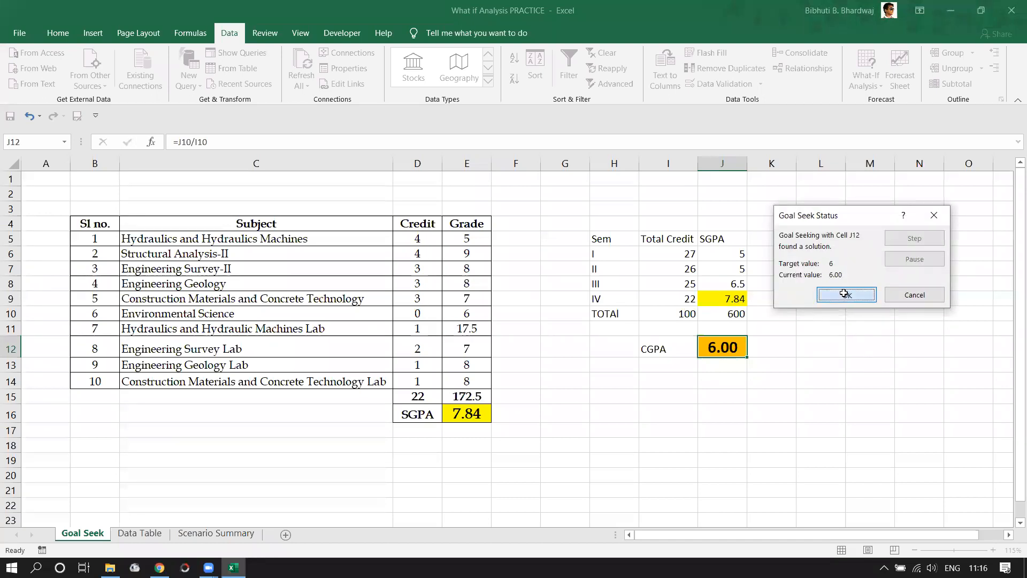
left_click(843, 294)
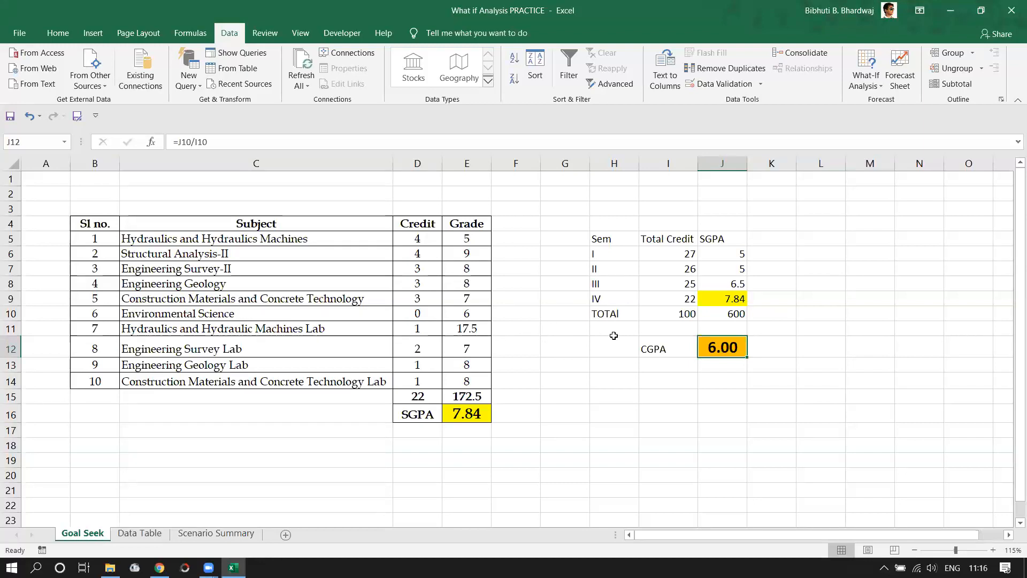
Step: Try a grade of 8 for Hydraulics and Hydraulic Machines Lab in E11
left_click(646, 372)
left_click(458, 332)
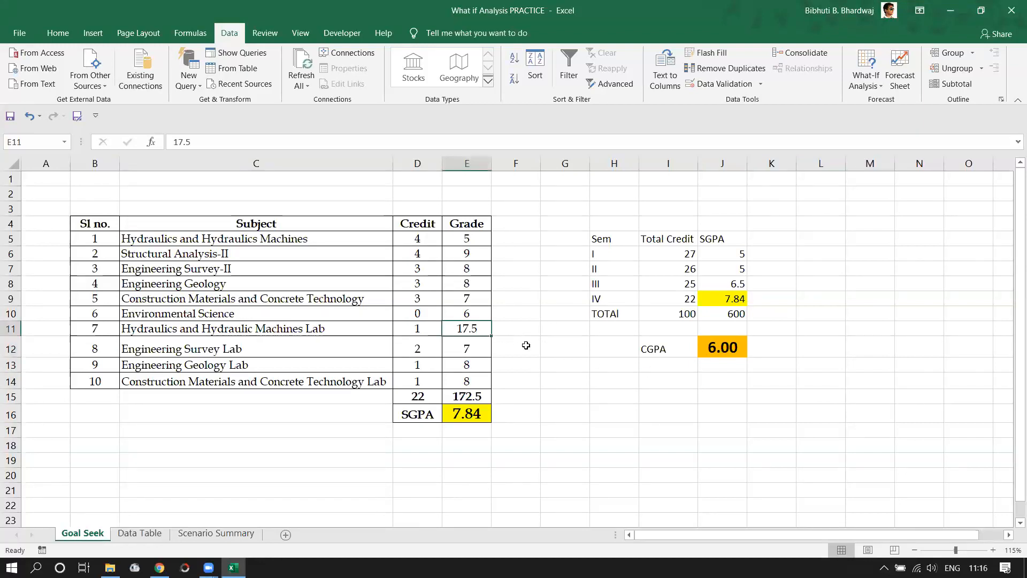
type("8")
key("Return")
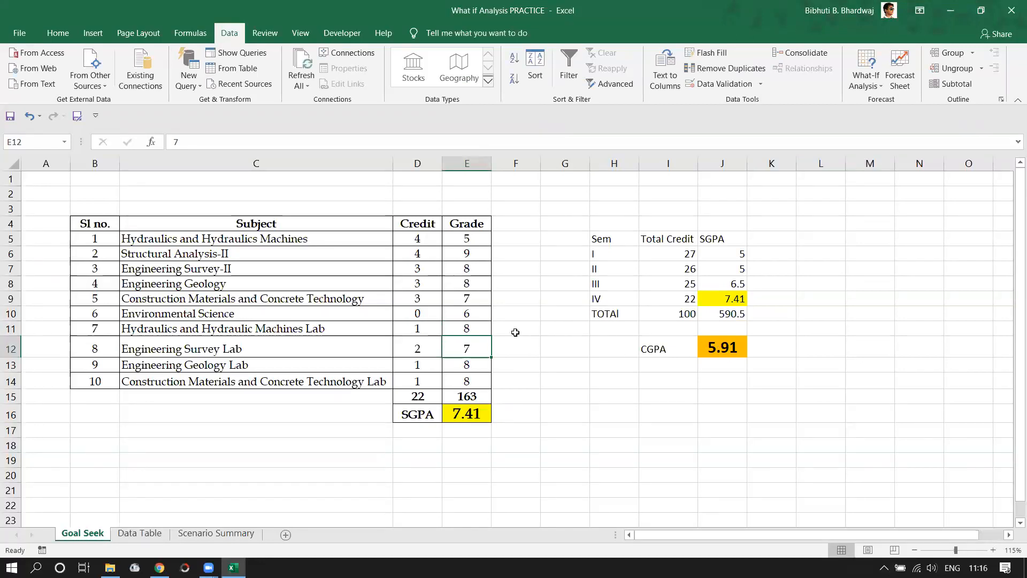
Step: Set the Hydraulics and Hydraulic Machines Lab grade in E11 to 5
left_click(487, 330)
type("5")
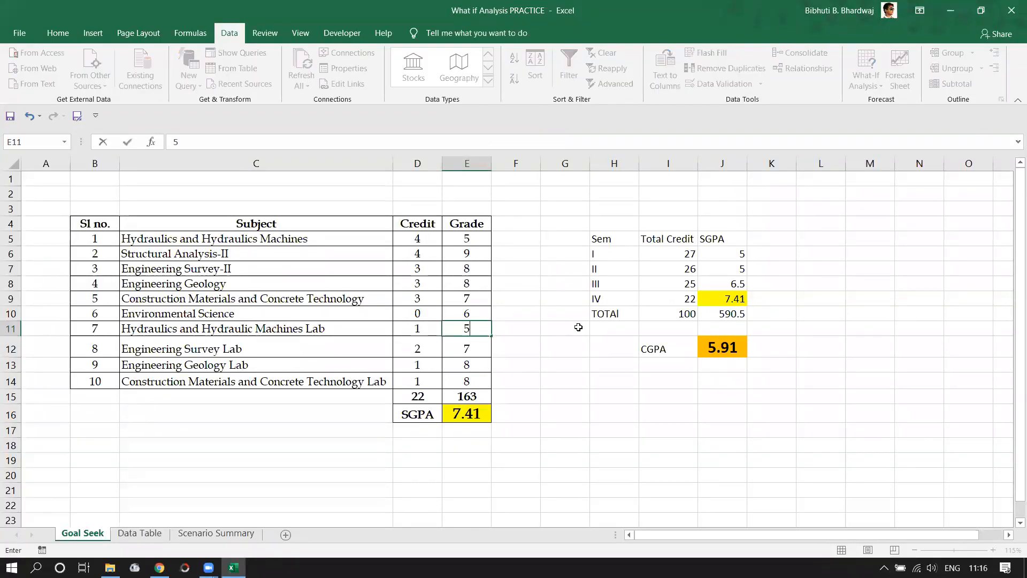
key("Return")
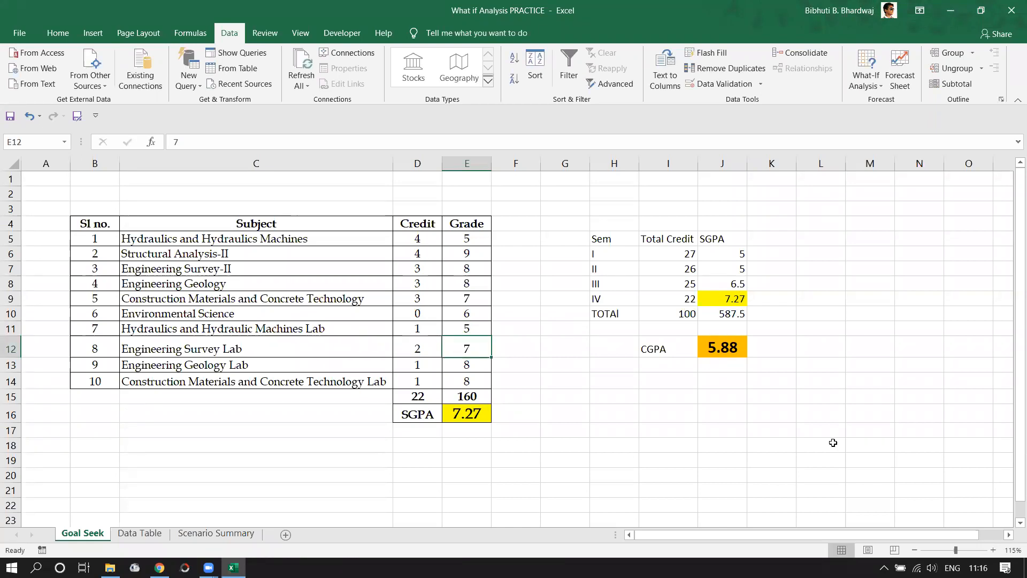
left_click(877, 444)
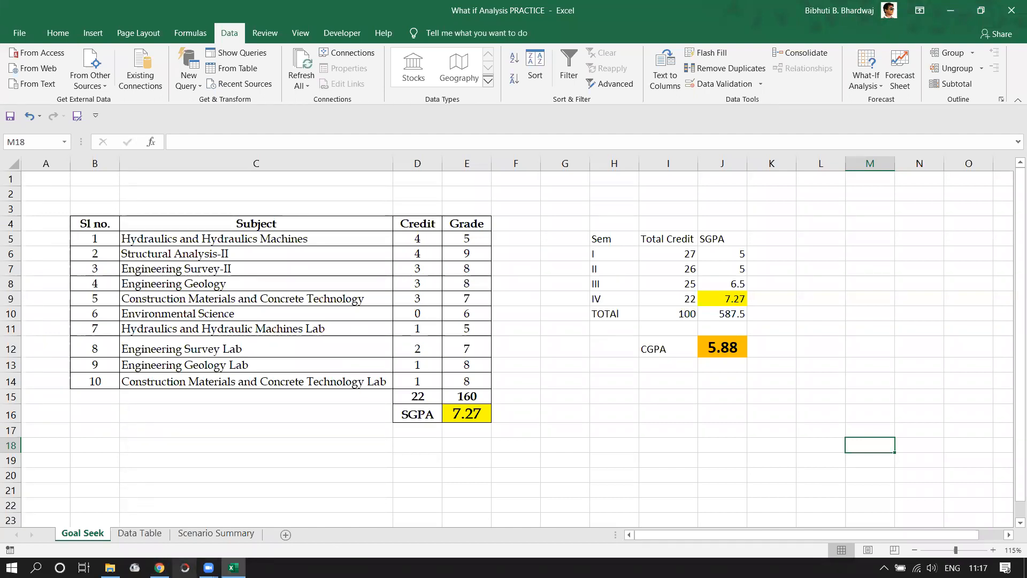
left_click(209, 567)
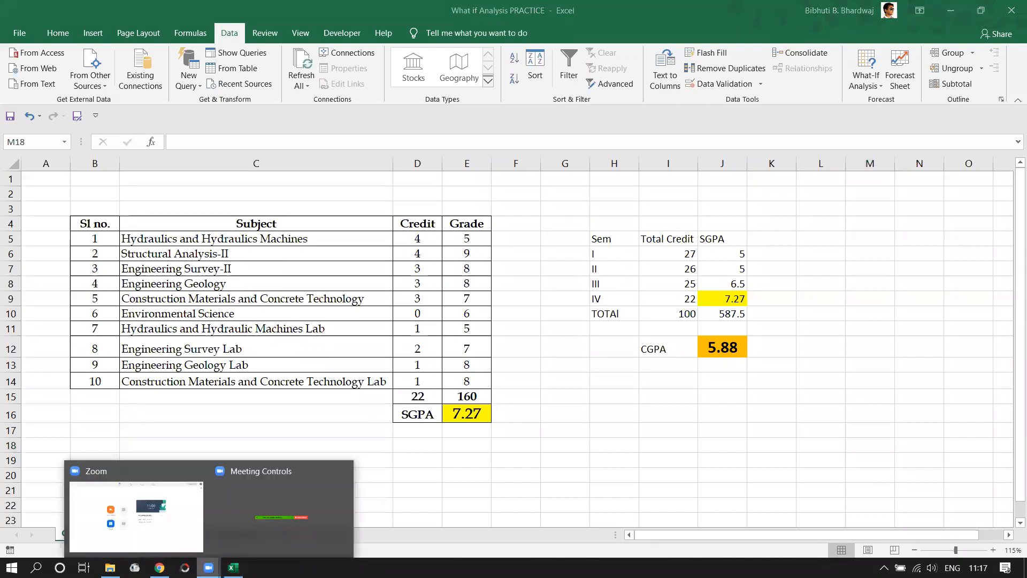
mouse_move(170, 528)
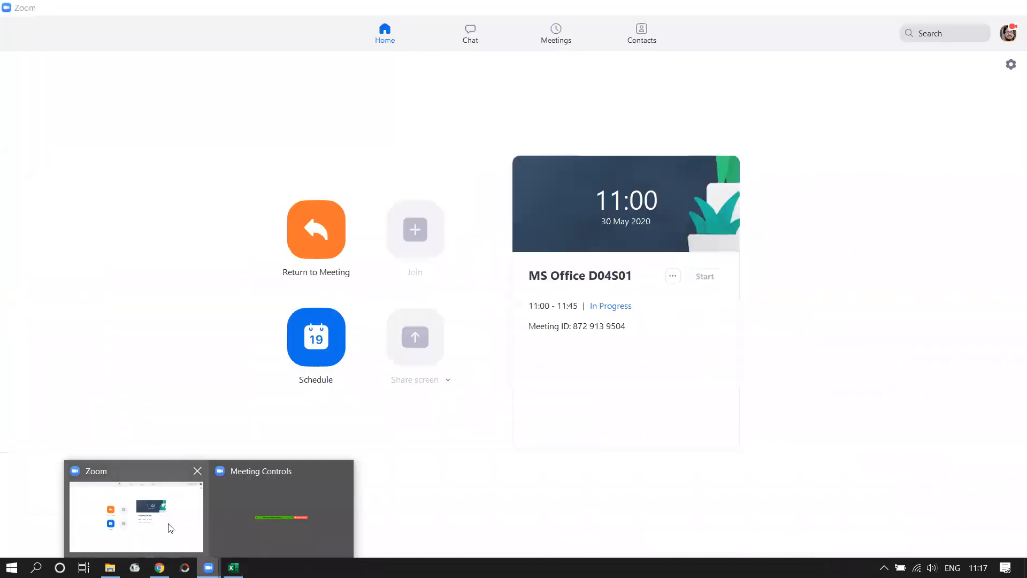
left_click(233, 567)
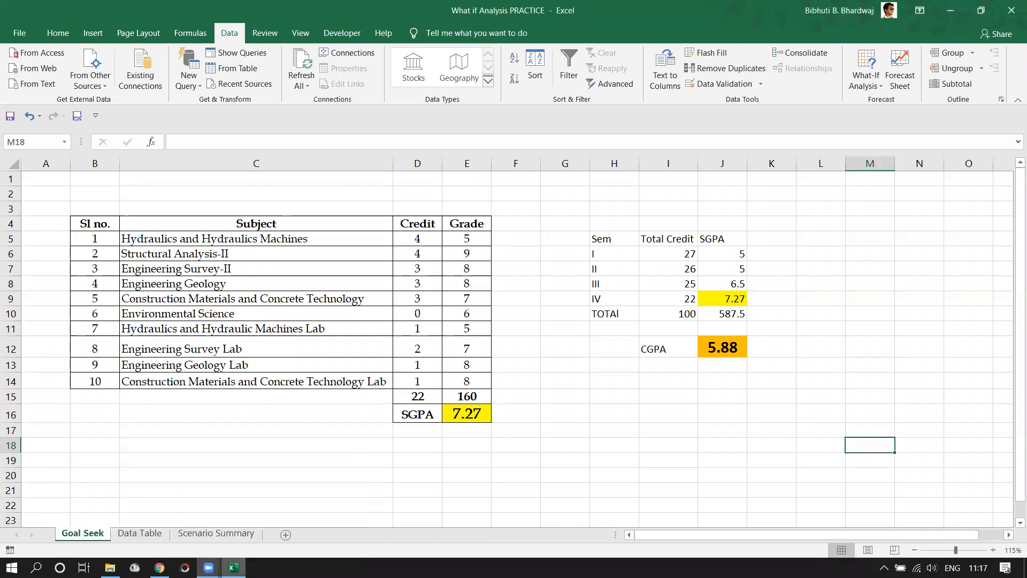
left_click(458, 442)
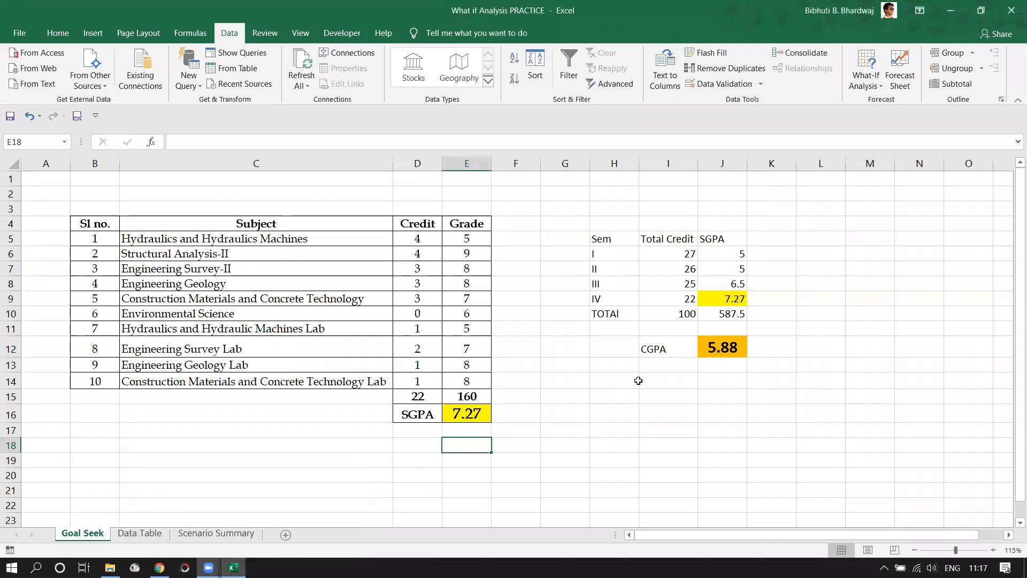
Step: Inspect the SGPA formula in E16, and correct the label in H10 of the semester table to TOTAL
double_click(474, 413)
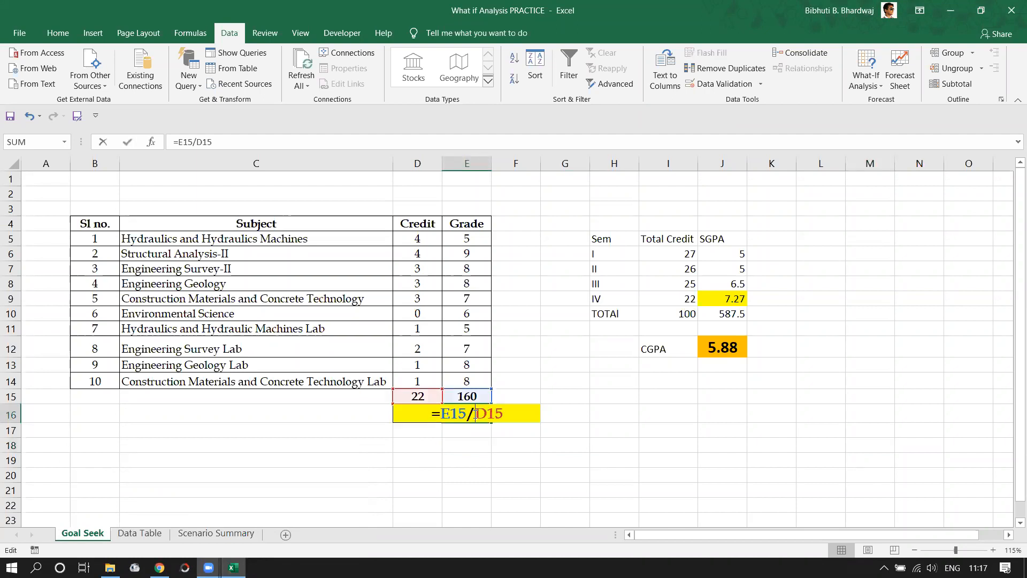
key("Escape")
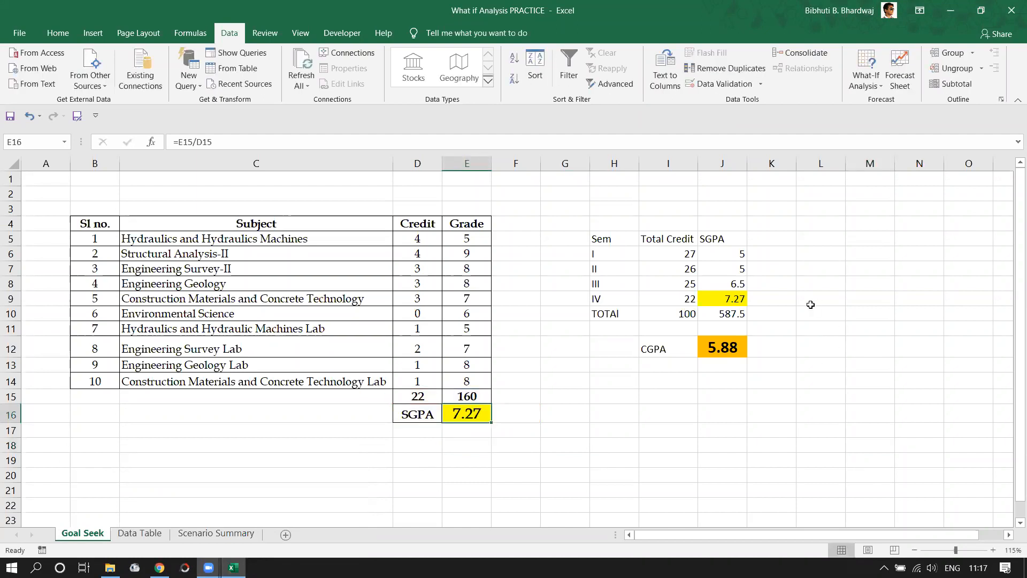
double_click(625, 316)
key("BackSpace")
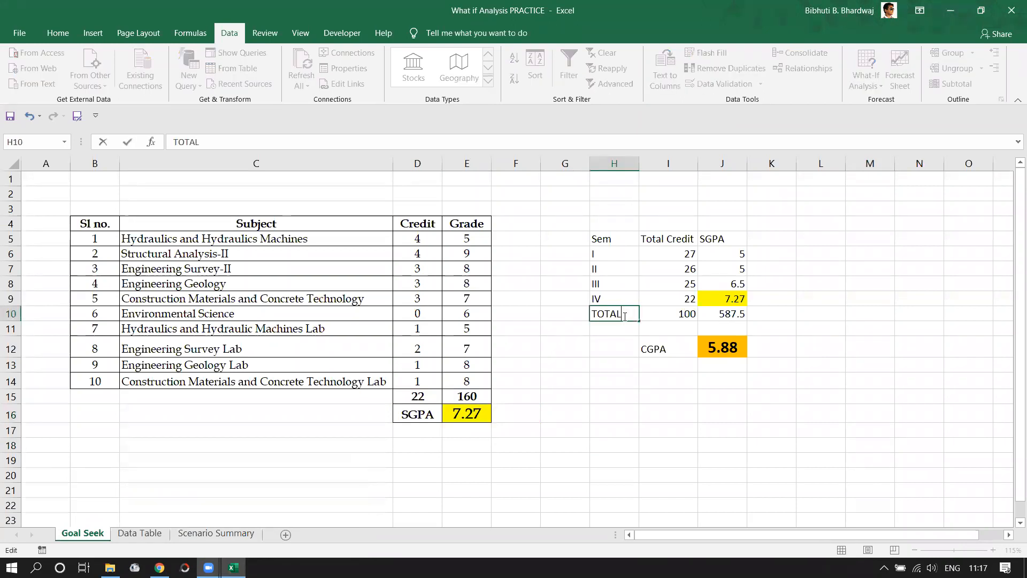
left_click(951, 325)
Step: Compare the SUMPRODUCT formulas in J10 and E15, and highlight the TOTAL row of the semester table
double_click(733, 313)
key("Escape")
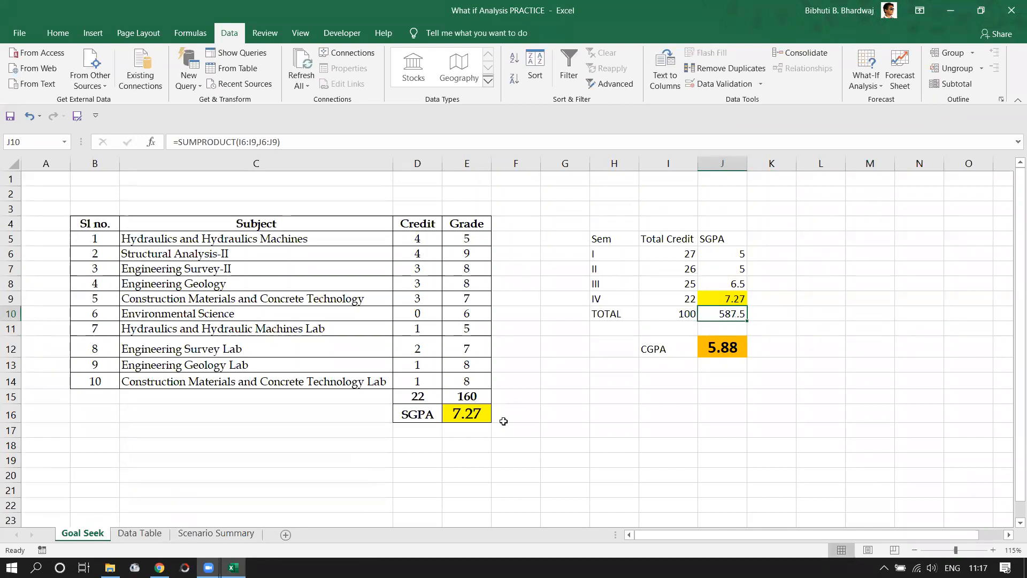
double_click(467, 397)
key("Escape")
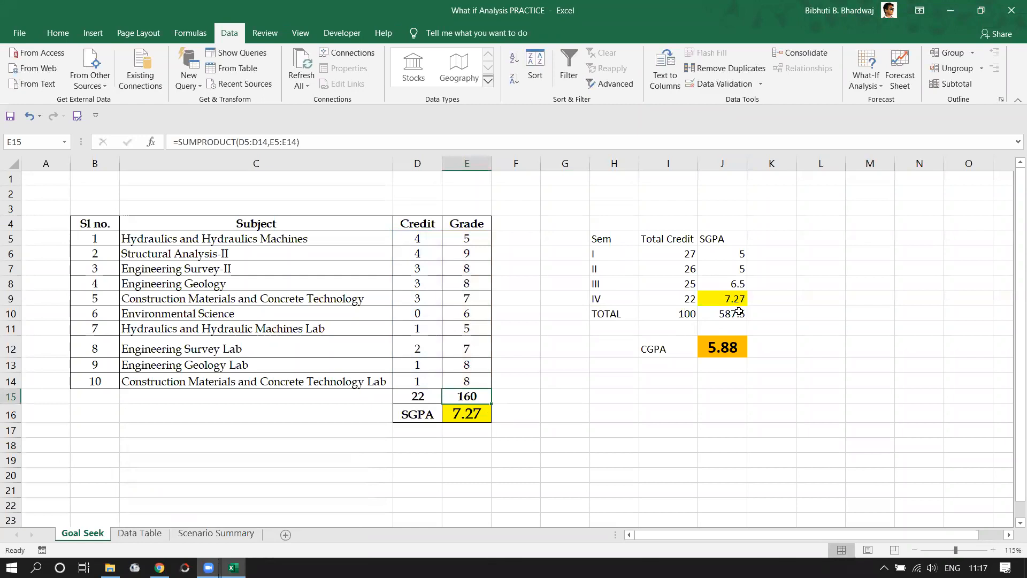
double_click(739, 313)
key("Escape")
left_click_drag(609, 316, 741, 316)
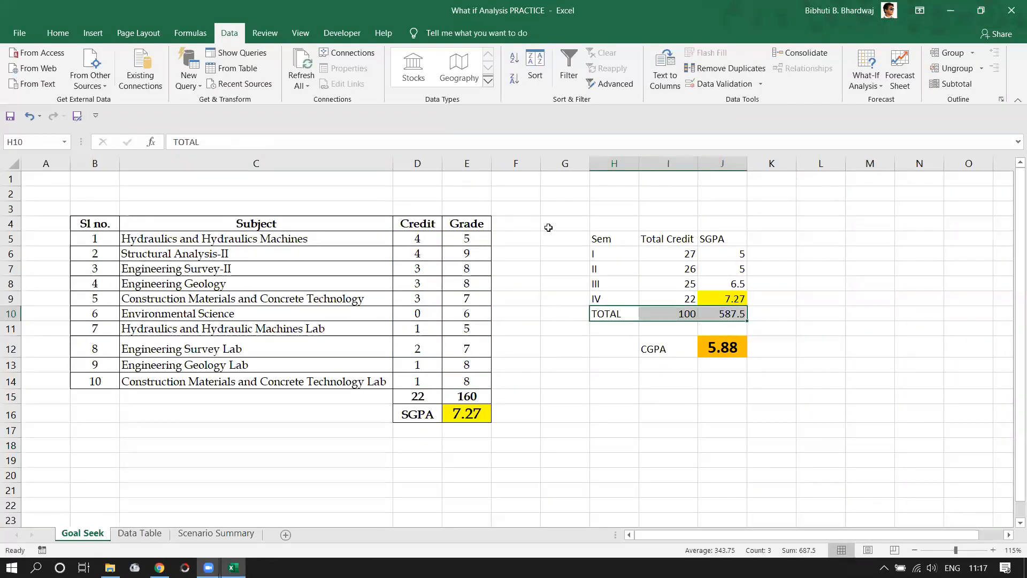
Step: Save the workbook
left_click(548, 227)
key("ctrl+s")
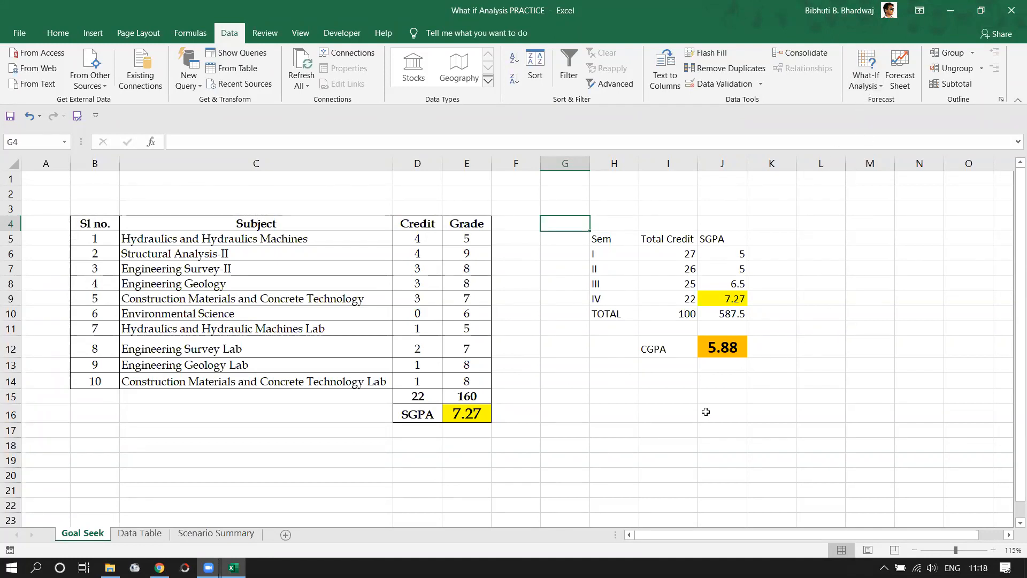
mouse_move(209, 567)
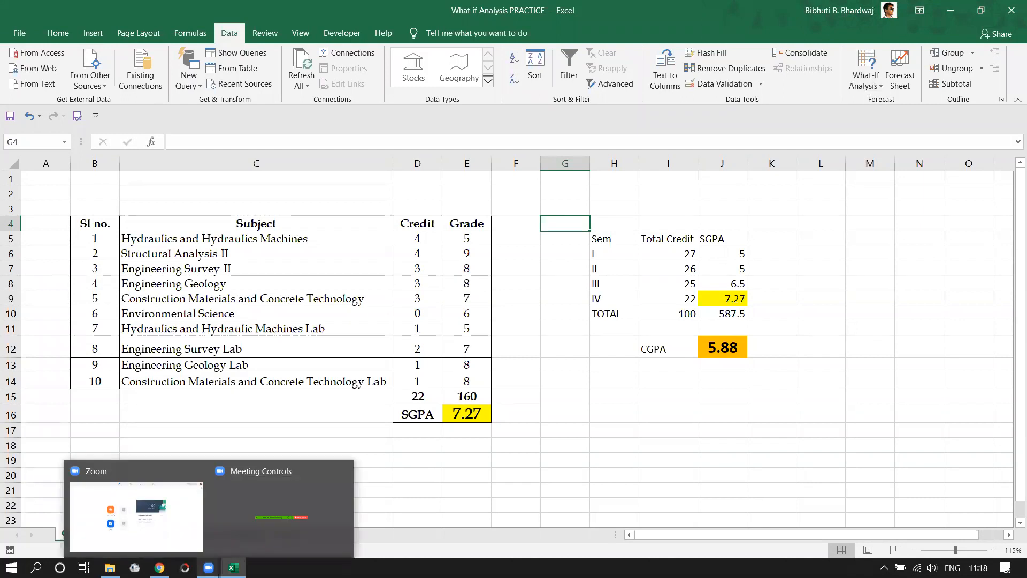
left_click(603, 431)
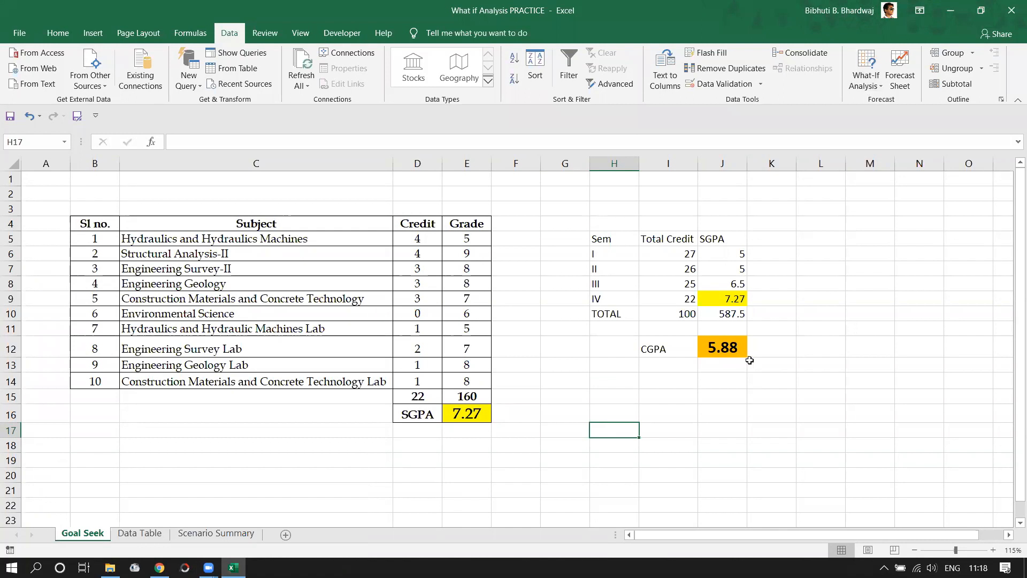
Step: Try entering 6 directly over the CGPA formula in J12, and discard the entry
left_click(721, 348)
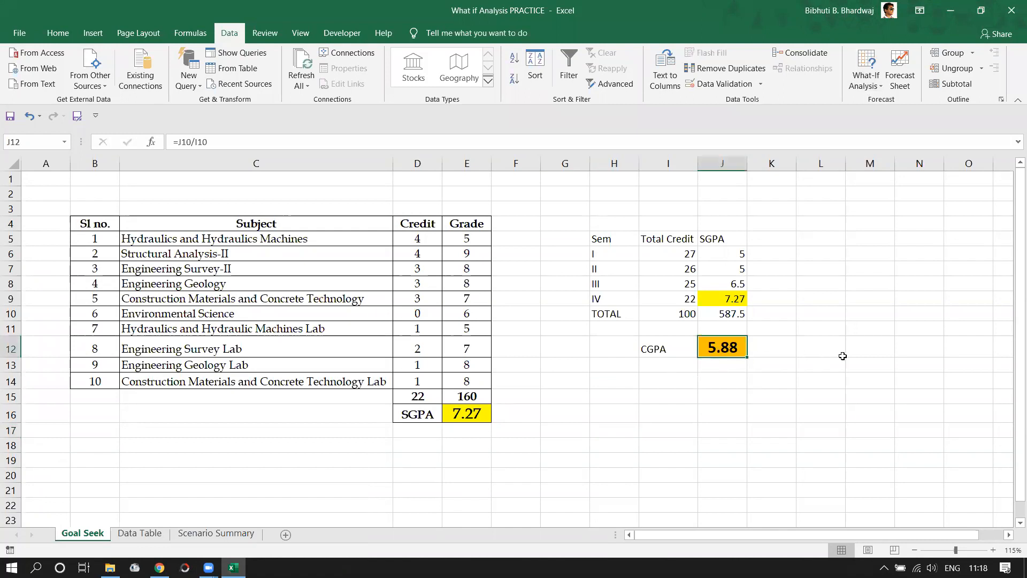
type("6")
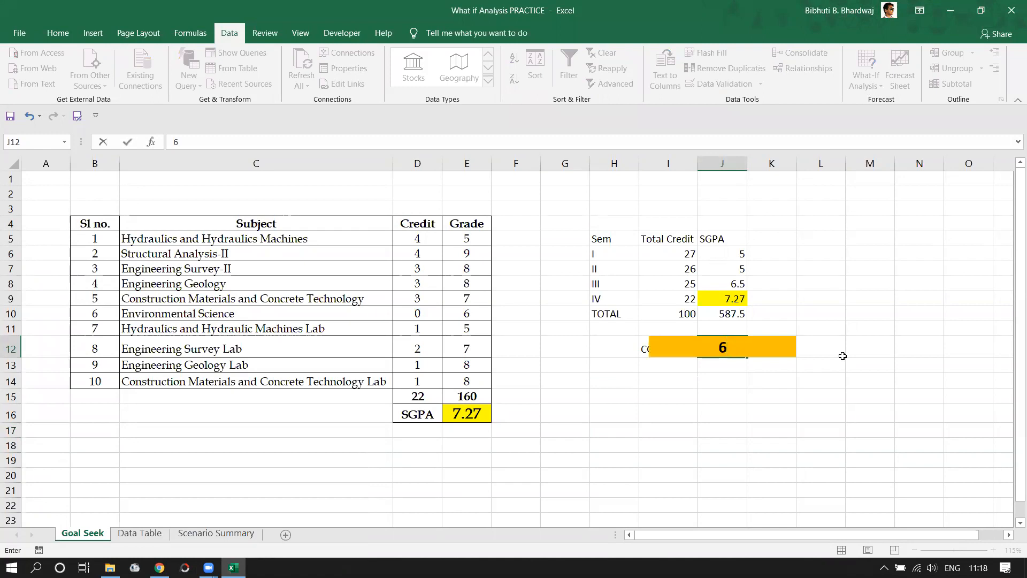
key("BackSpace")
key("Escape")
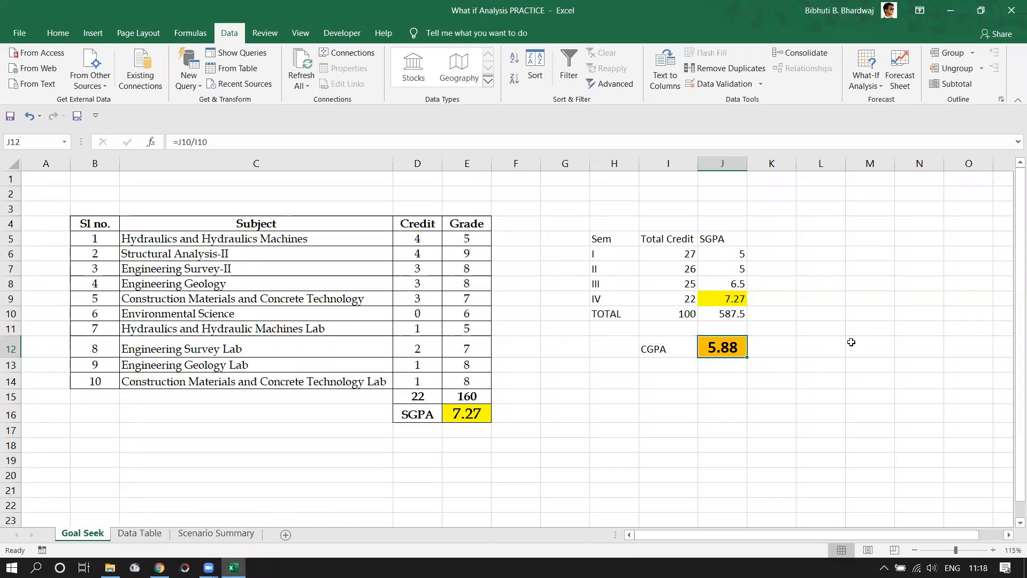
left_click(848, 353)
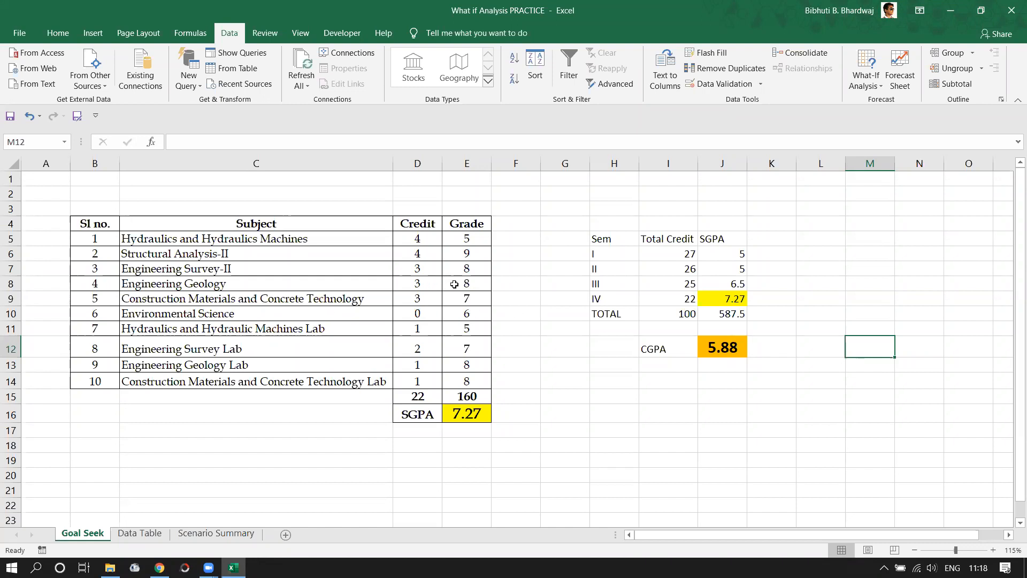
left_click(481, 257)
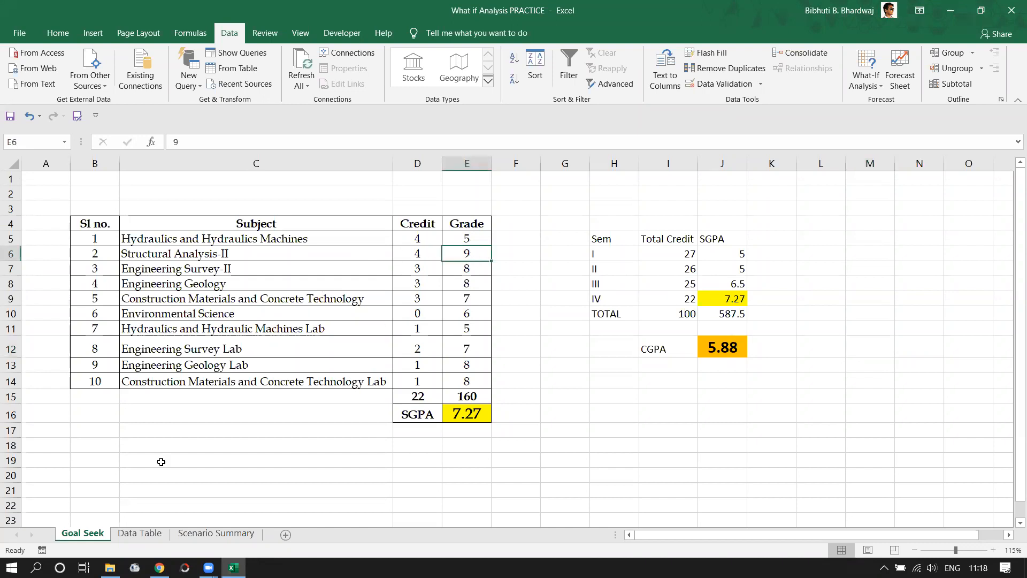
left_click(727, 349)
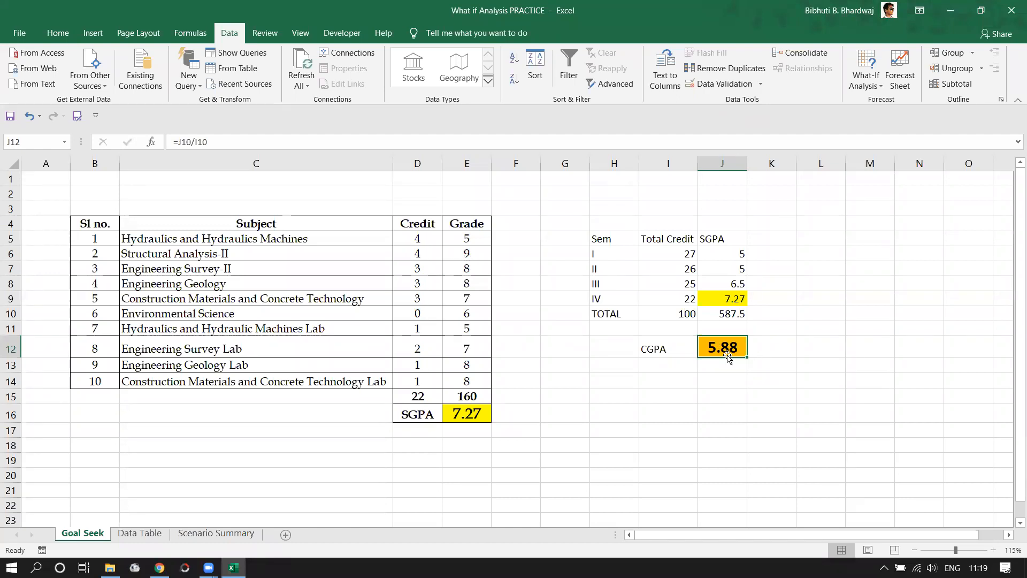
mouse_move(159, 568)
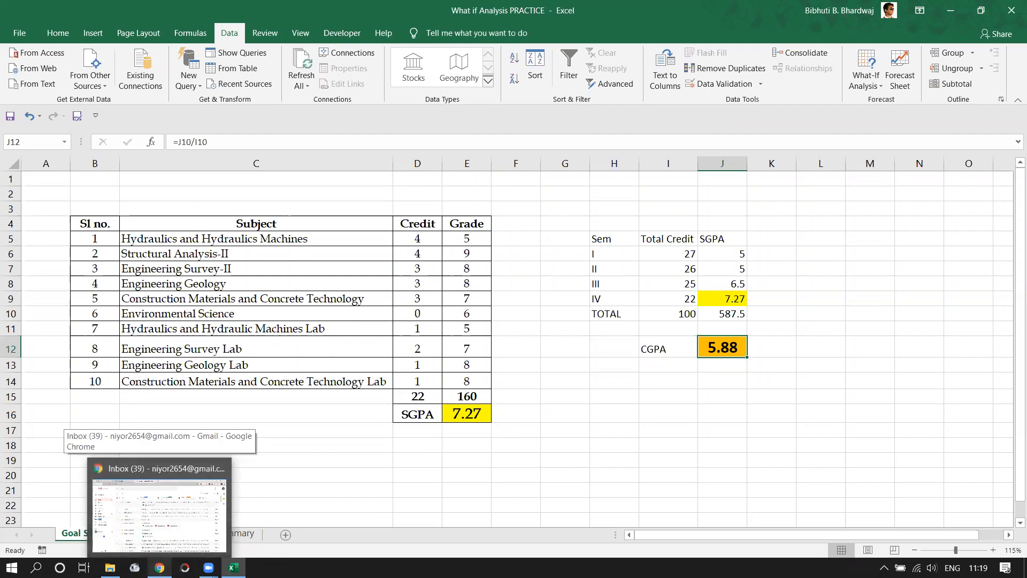
left_click(88, 436)
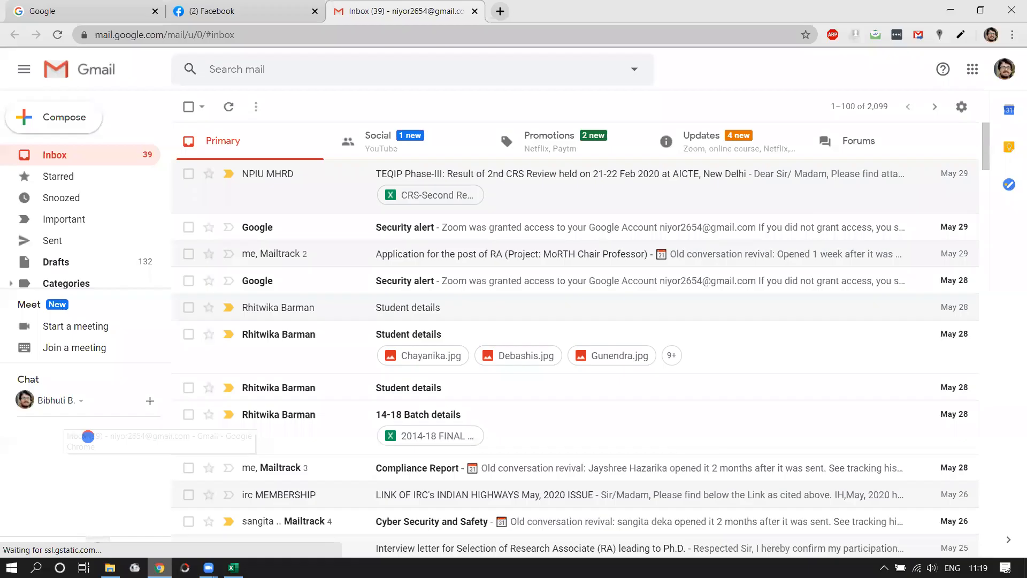
mouse_move(209, 568)
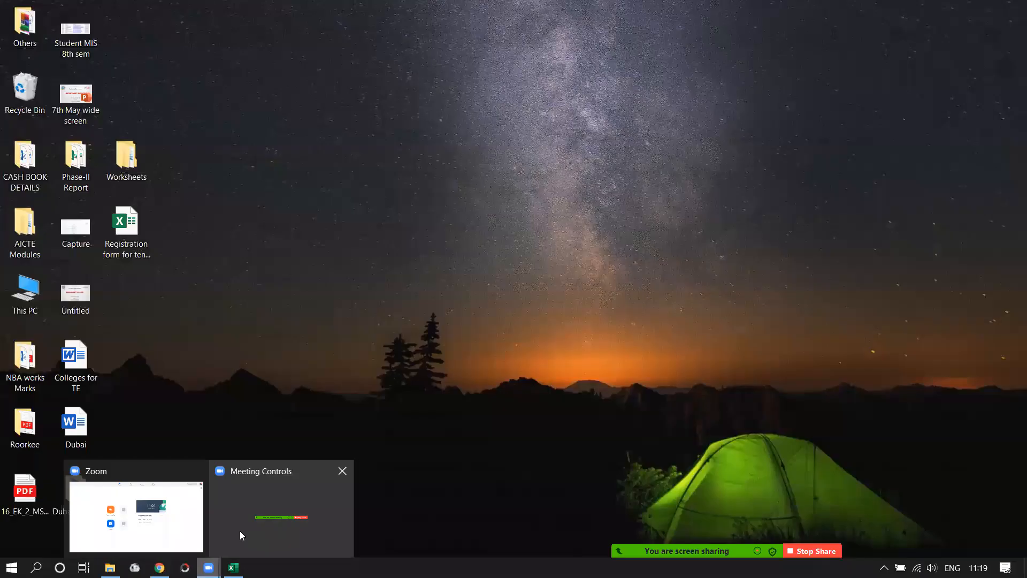
left_click(240, 532)
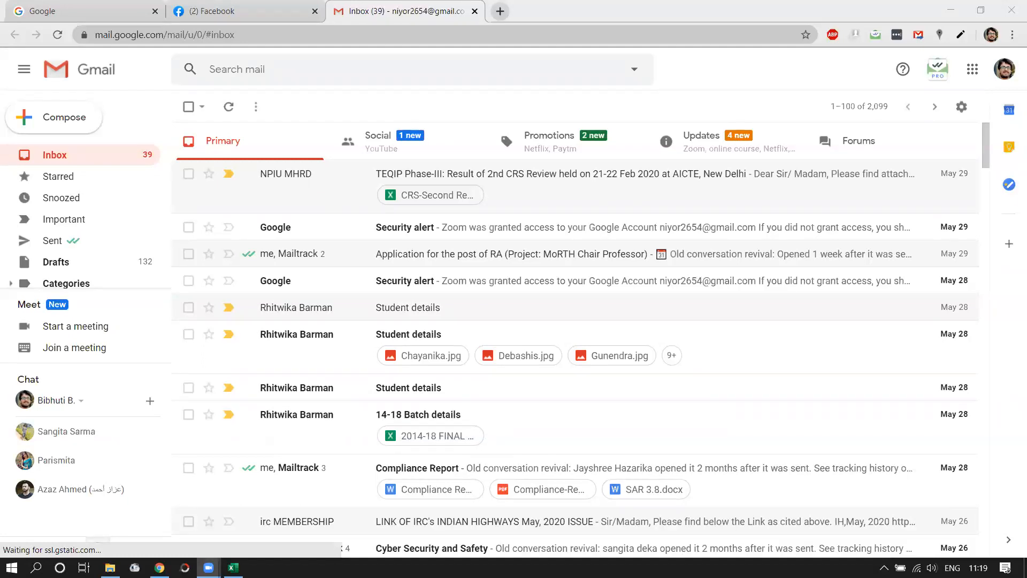
left_click(233, 567)
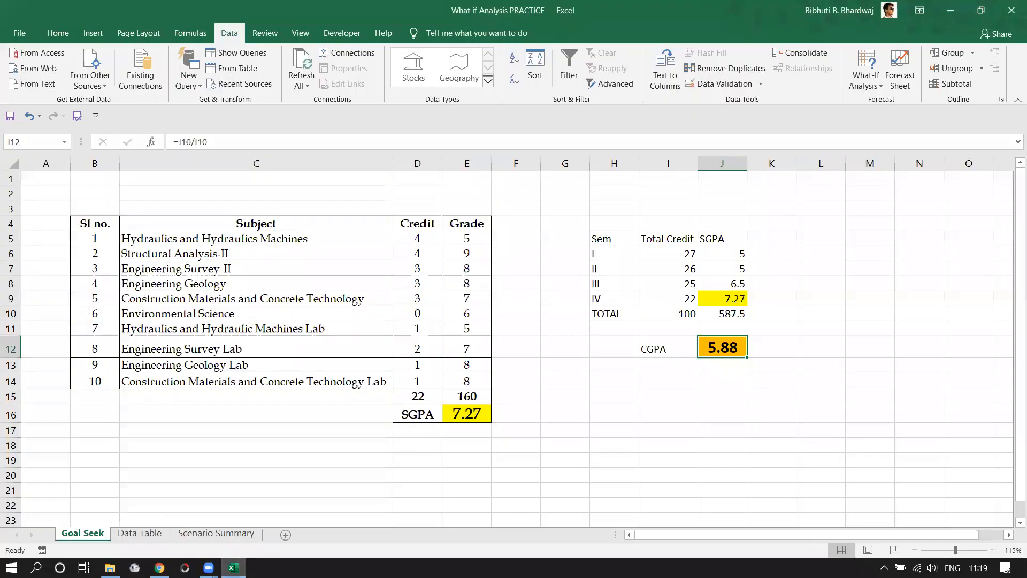
left_click(951, 10)
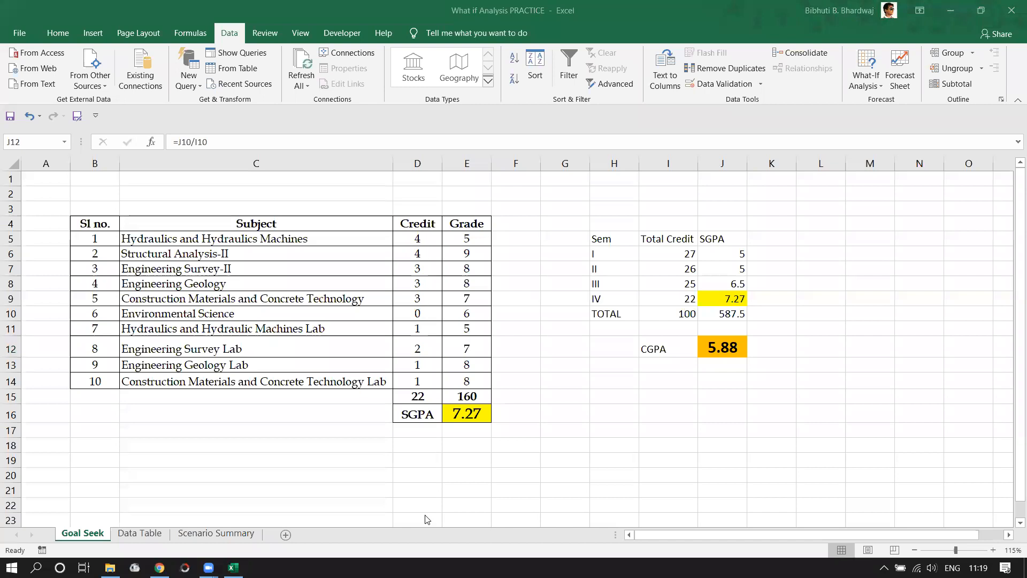
left_click(732, 356)
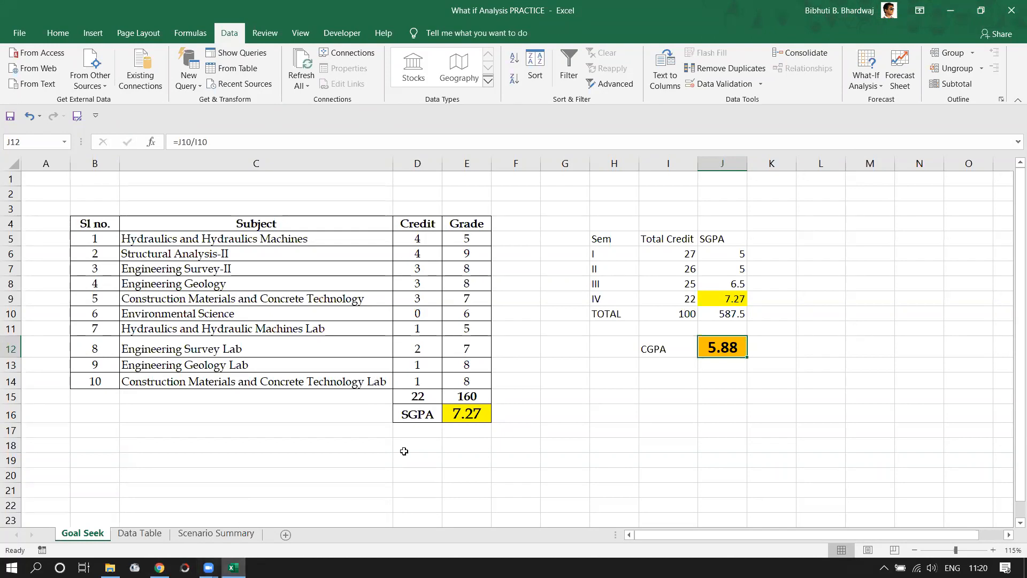
left_click(534, 455)
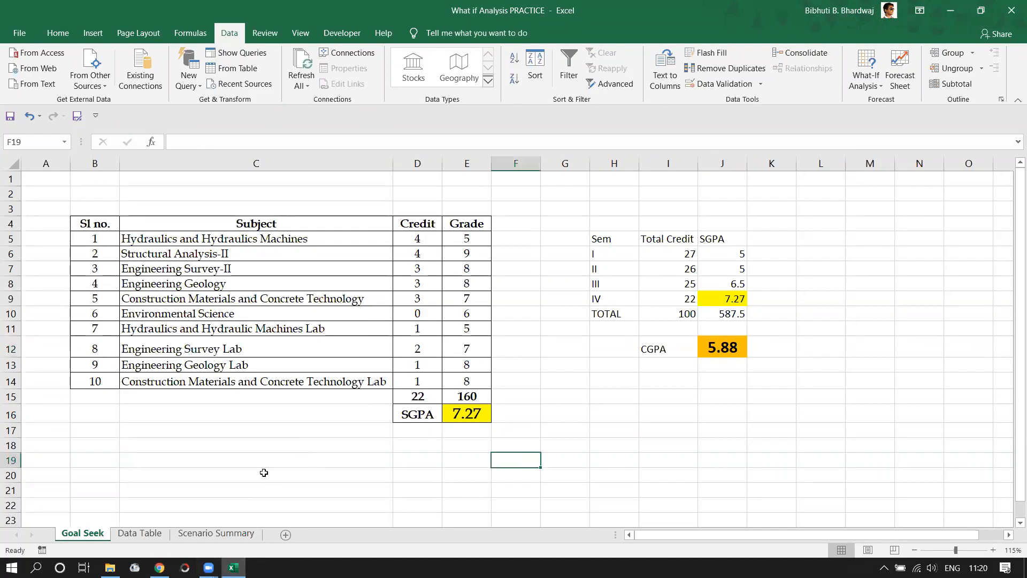
Step: Switch to the Data Table sheet and inspect the formula behind output A in B6
left_click(159, 533)
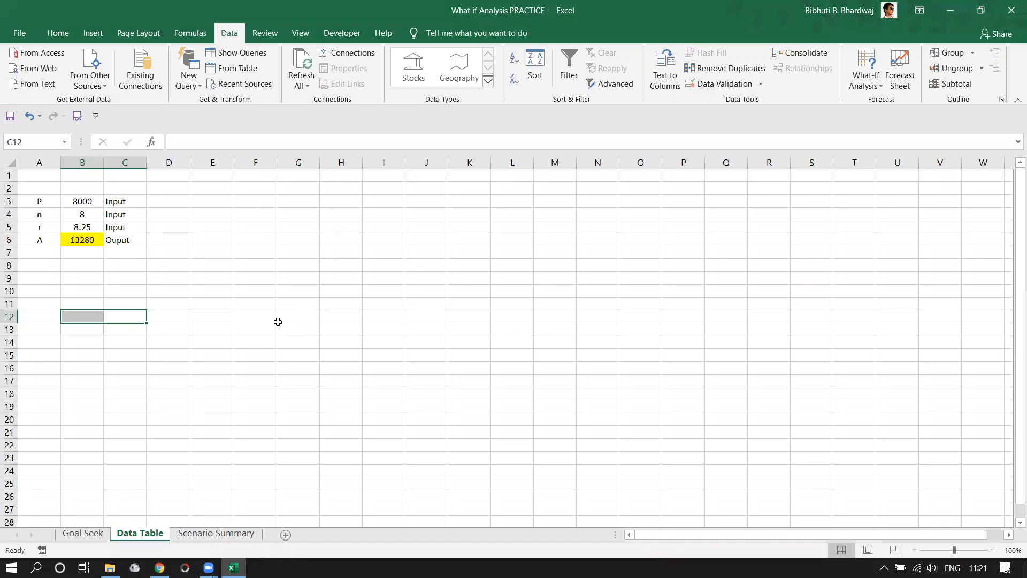
scroll(20, 48, "up", 1)
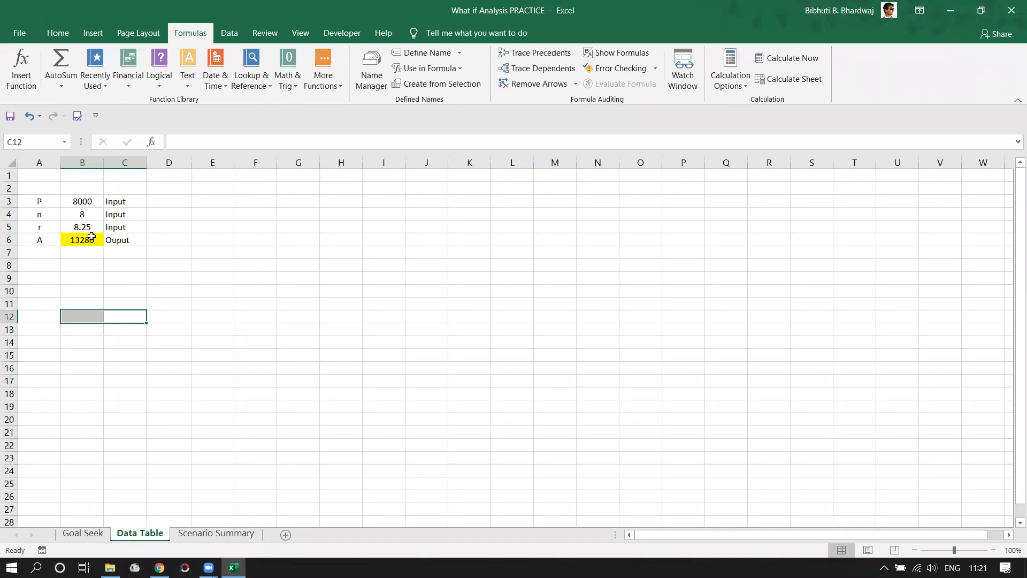
left_click(107, 299)
double_click(82, 246)
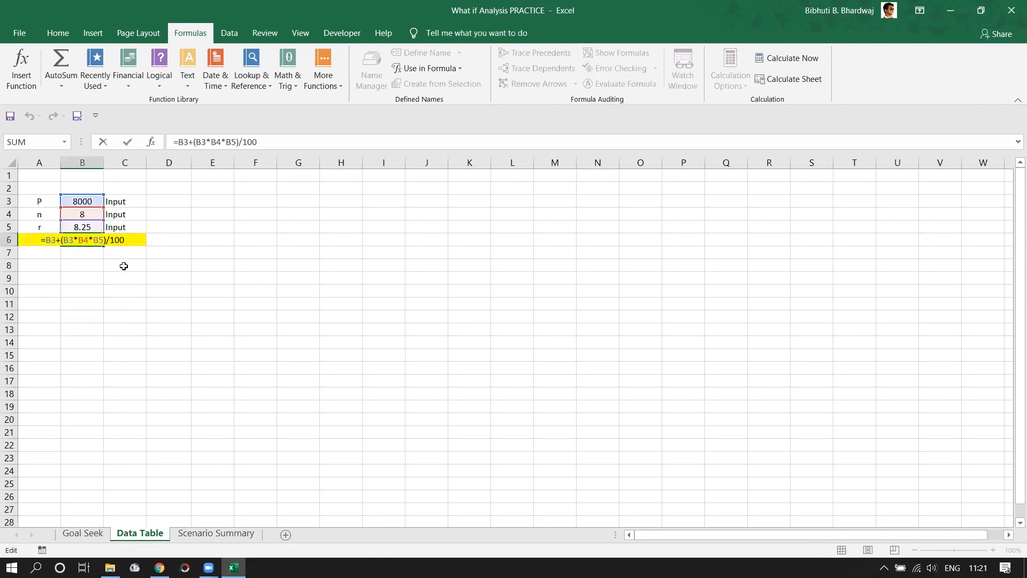
key("Escape")
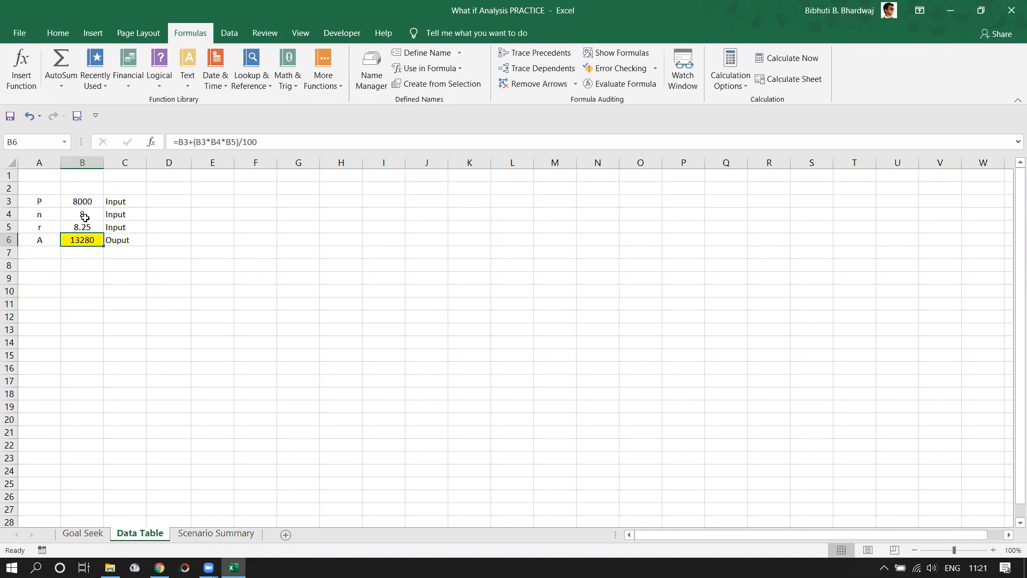
Step: Review the input cells for P, n and r in B3:B5 together with the output cell B6
left_click(84, 216)
left_click(88, 227)
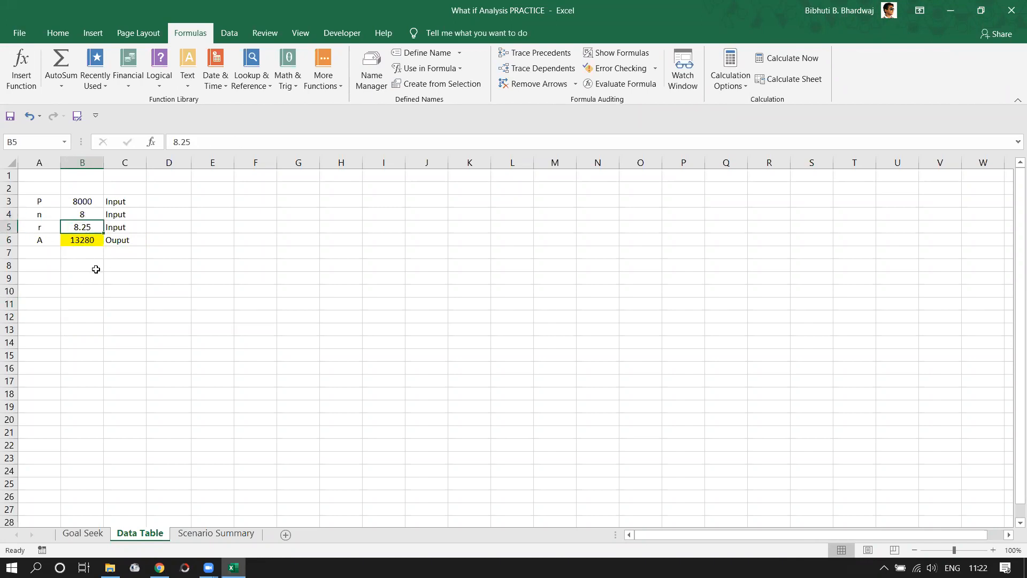
left_click_drag(84, 202, 84, 227)
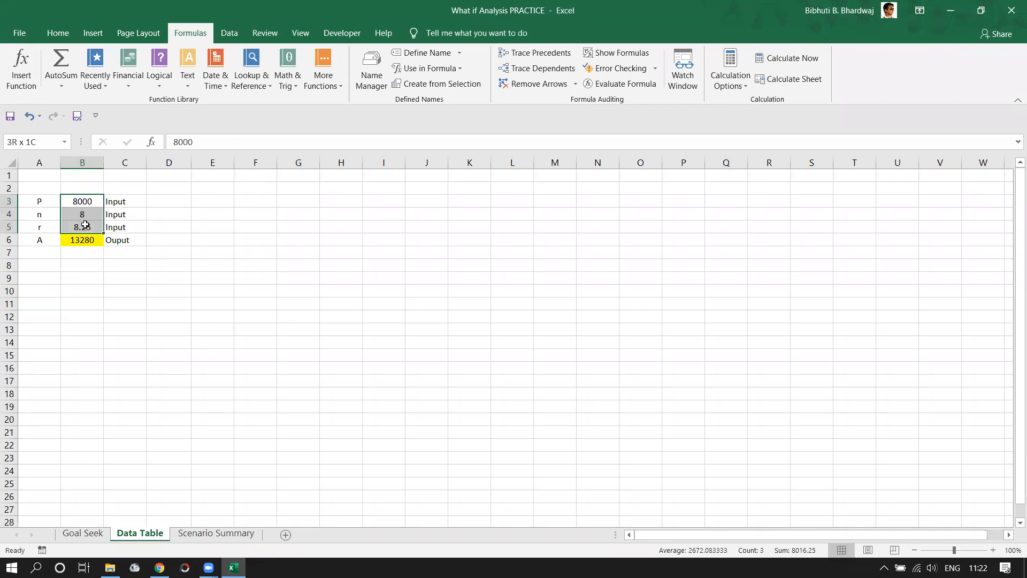
left_click(102, 295)
left_click(85, 242)
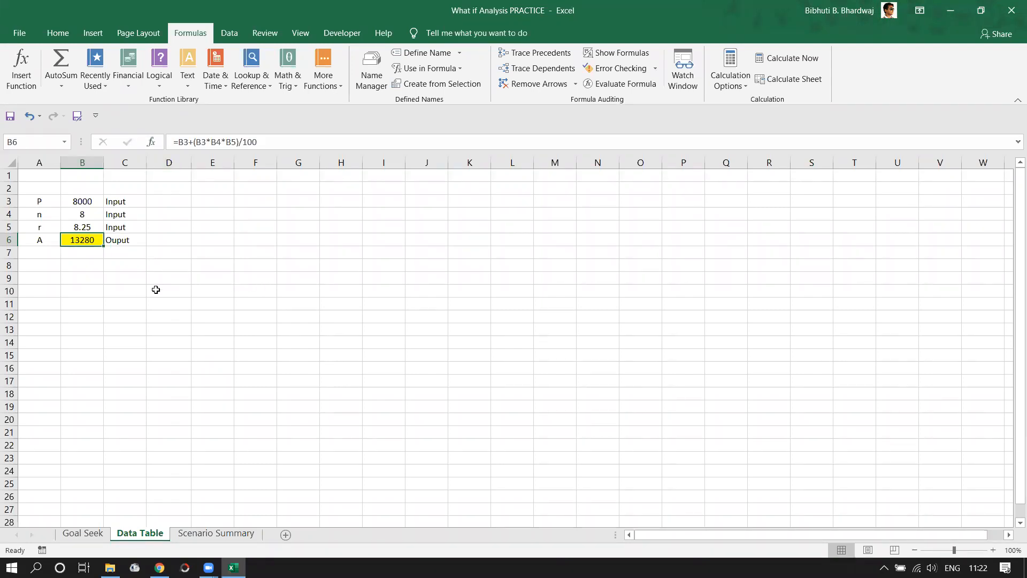
Step: Link cell G4 to the output A with the formula =B6
left_click(295, 290)
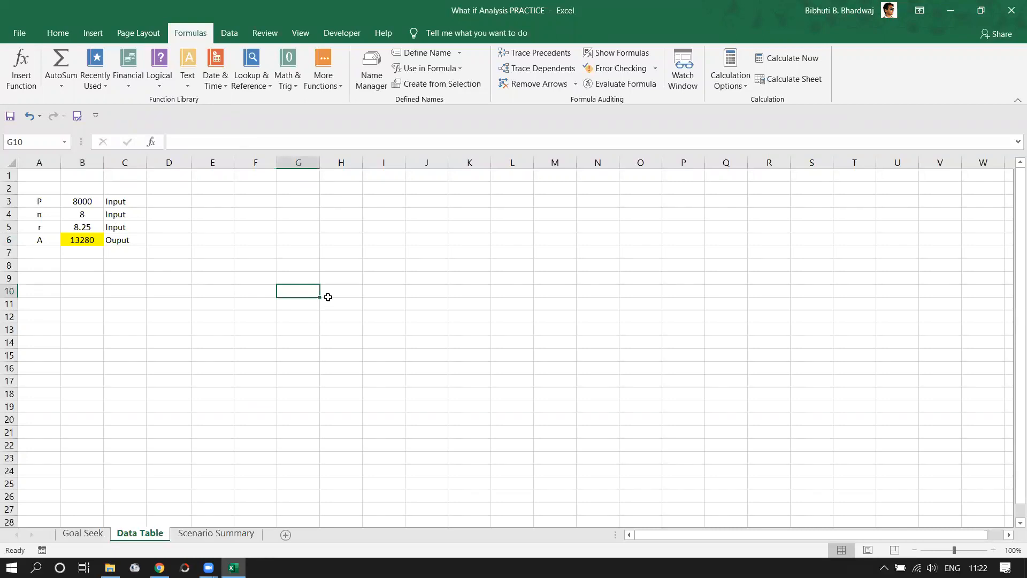
left_click(308, 213)
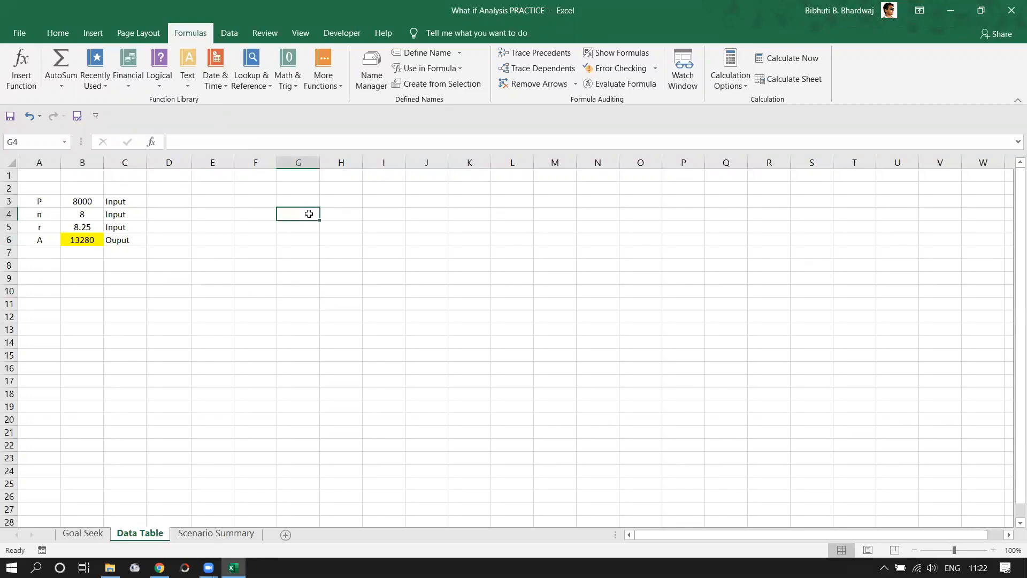
type("=")
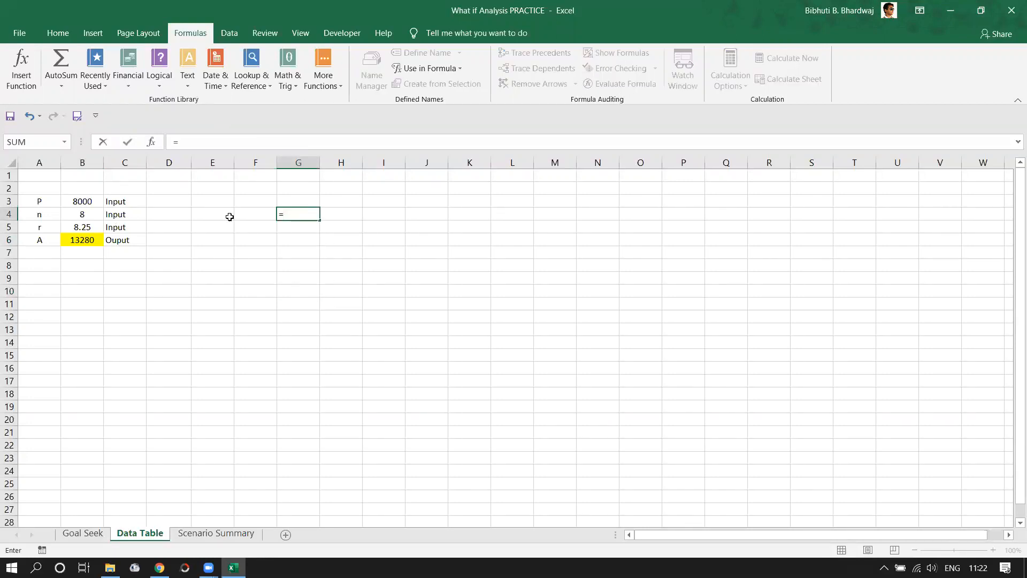
left_click(76, 241)
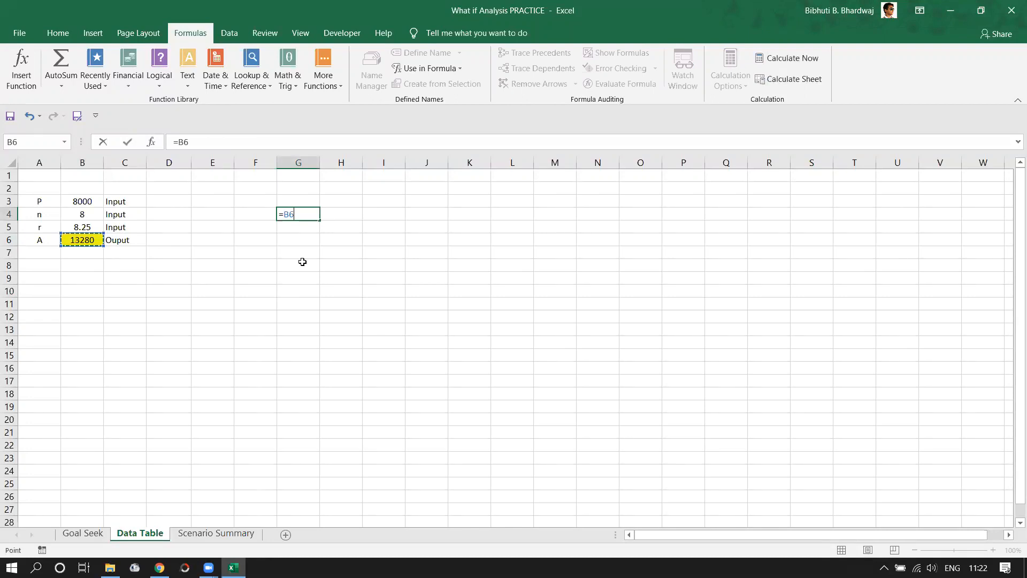
key("ctrl+Return")
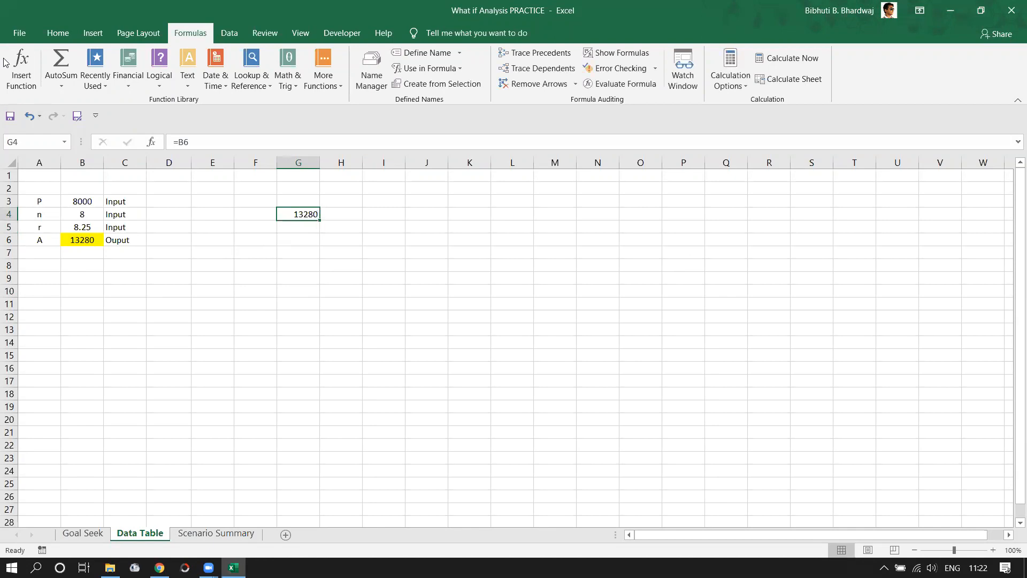
Step: Fill cell G4 with orange and center its content
left_click(57, 33)
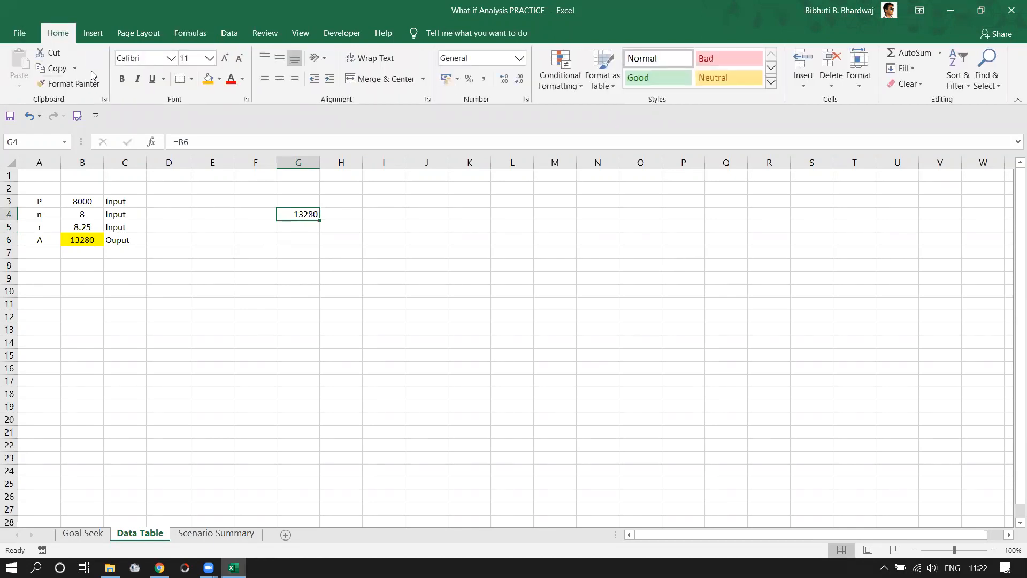
left_click(207, 83)
left_click(279, 79)
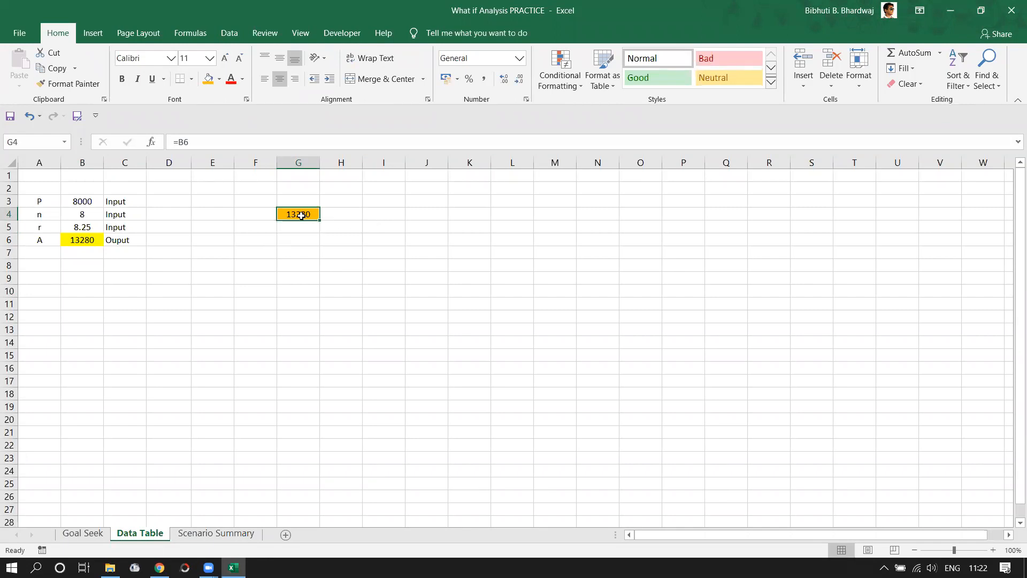
Step: Compare the linked formula in G4 with the output formula in B6 that uses P, n and r
left_click(91, 215)
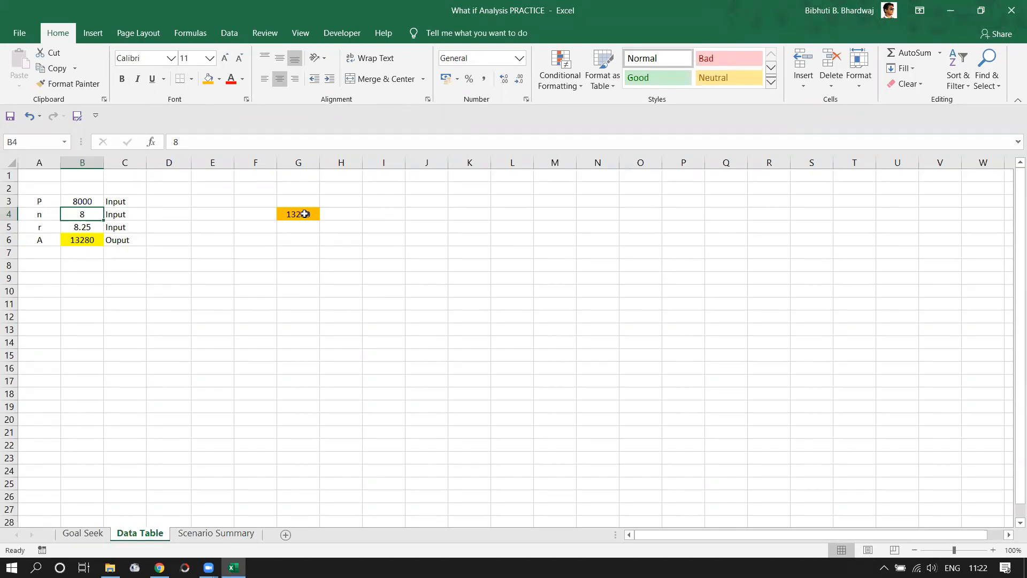
double_click(305, 214)
key("Escape")
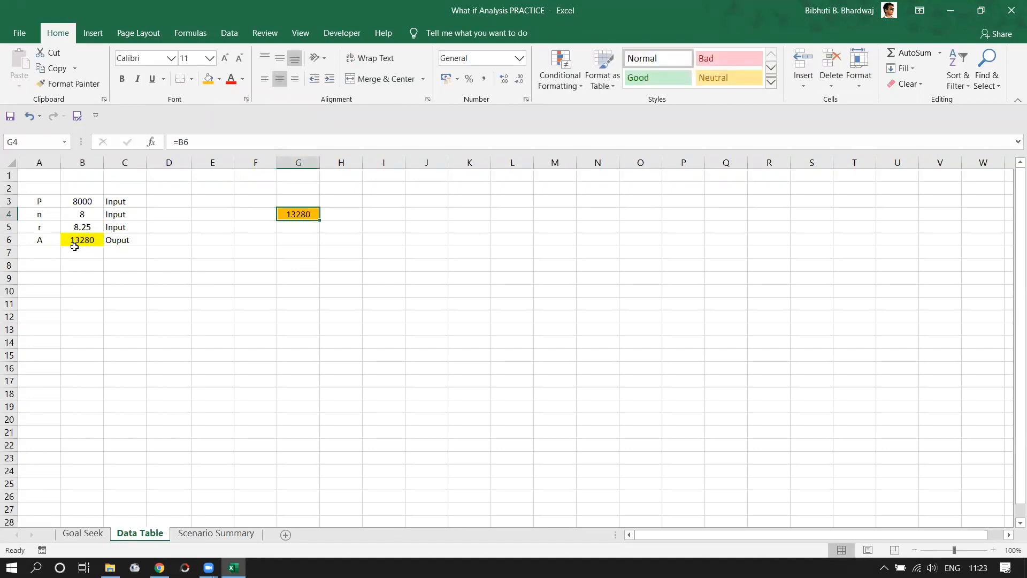
left_click(74, 246)
double_click(81, 244)
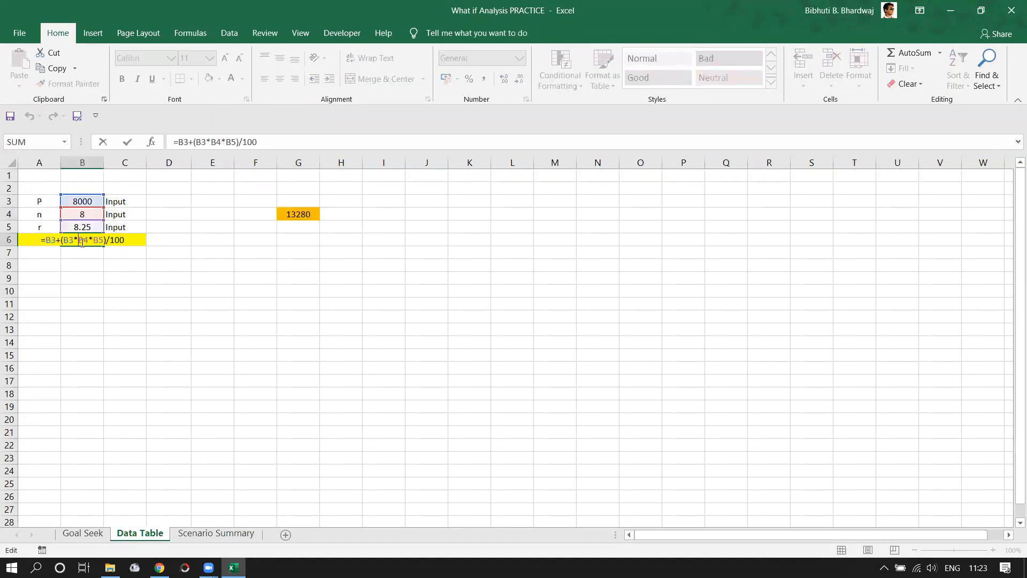
key("Escape")
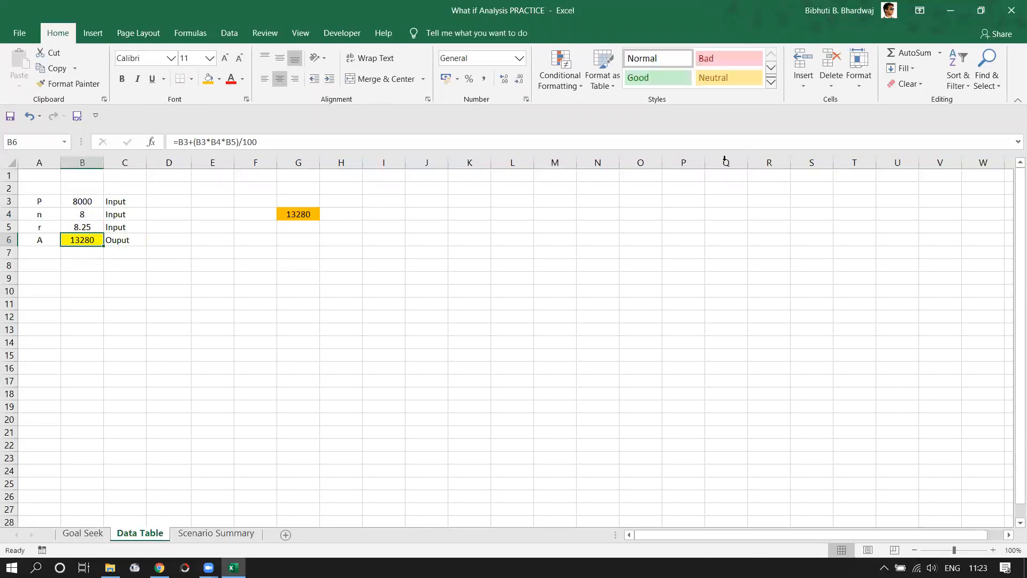
Step: Set n in B4 to 6 and r in B5 to 1
left_click(82, 218)
type("6")
key("Return")
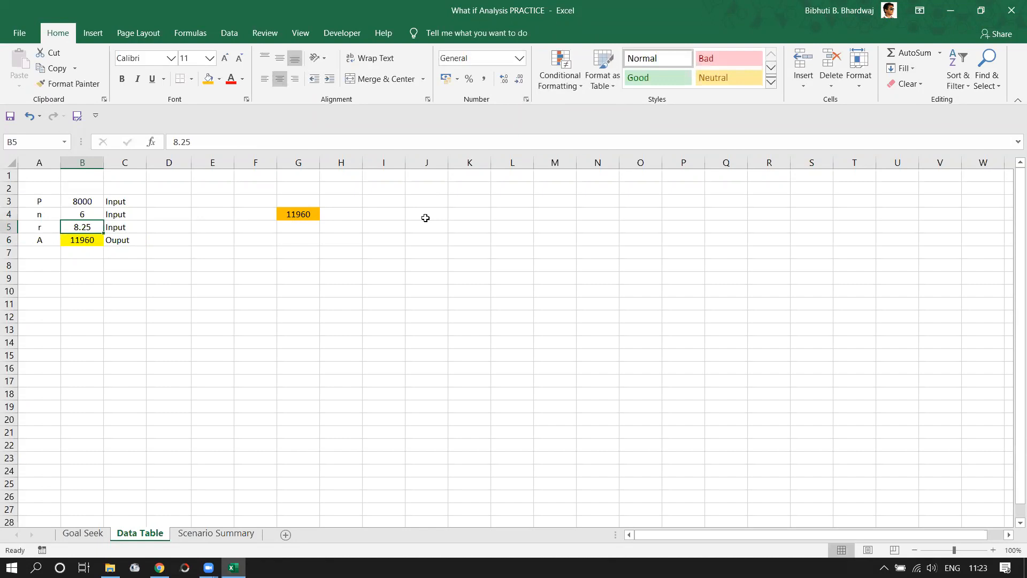
type("1")
key("Return")
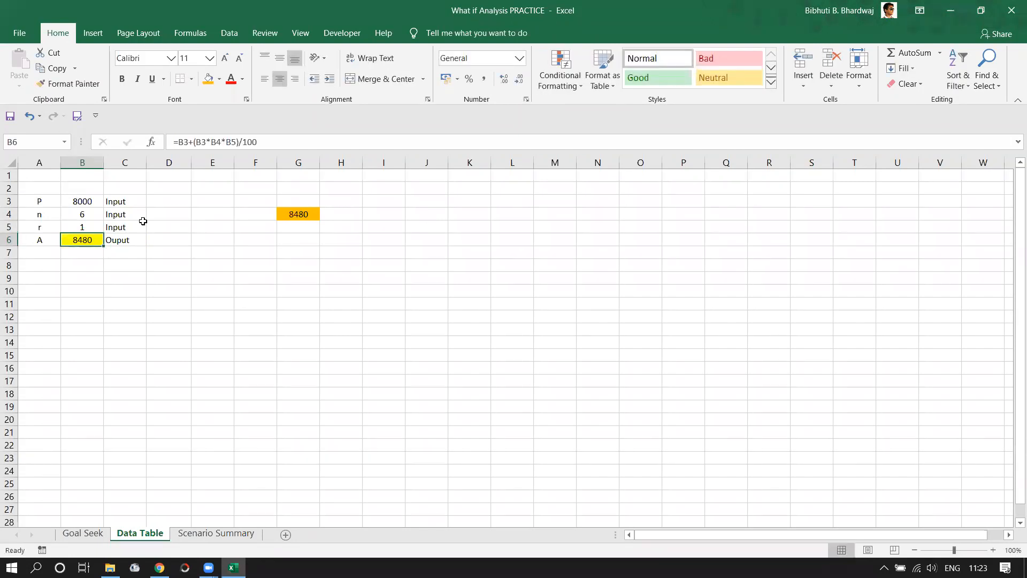
Step: Recheck the output formula in B6 and the linked cell G4 with the changed inputs
double_click(75, 241)
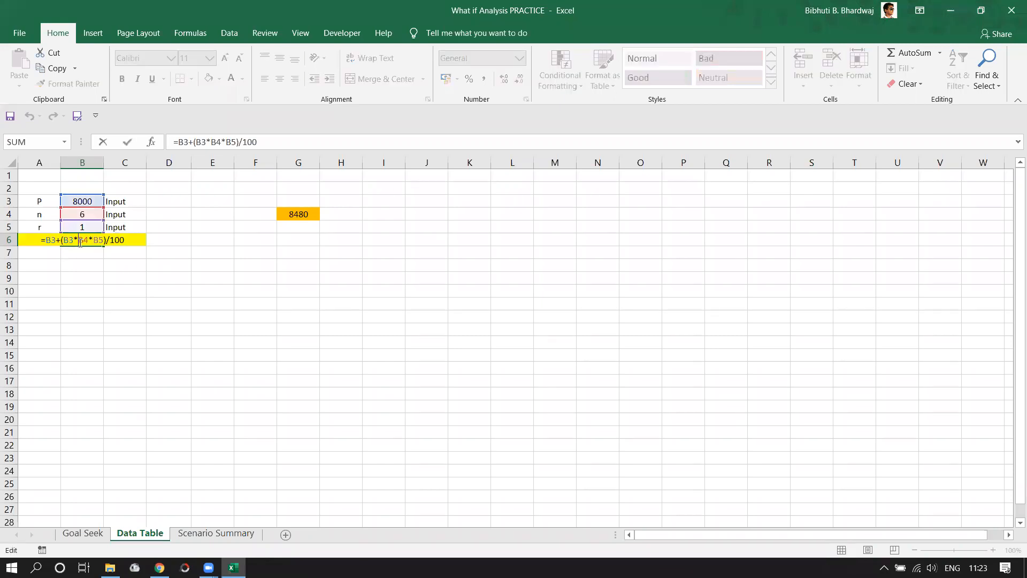
key("Escape")
left_click(298, 214)
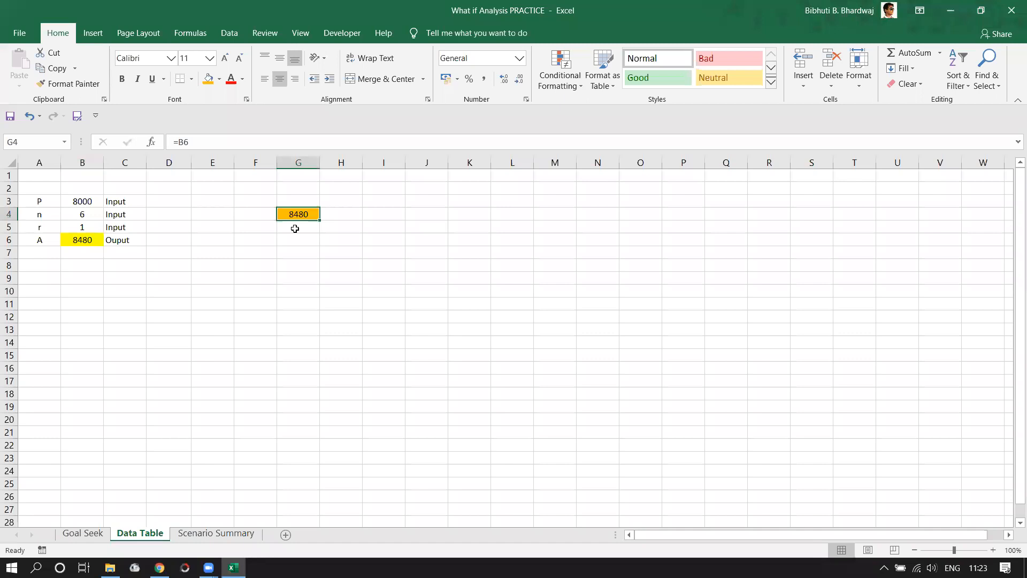
mouse_move(208, 567)
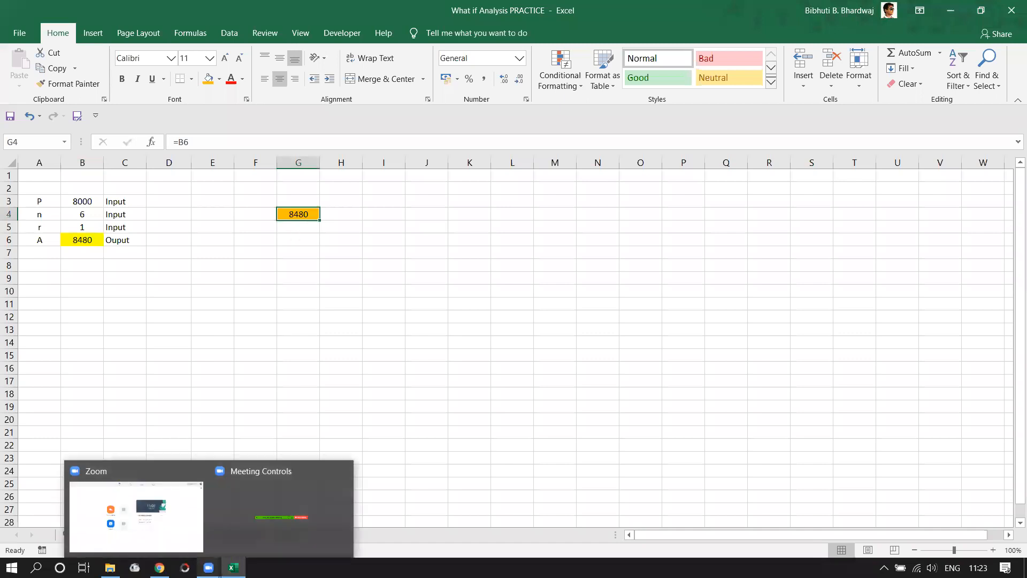
left_click(433, 275)
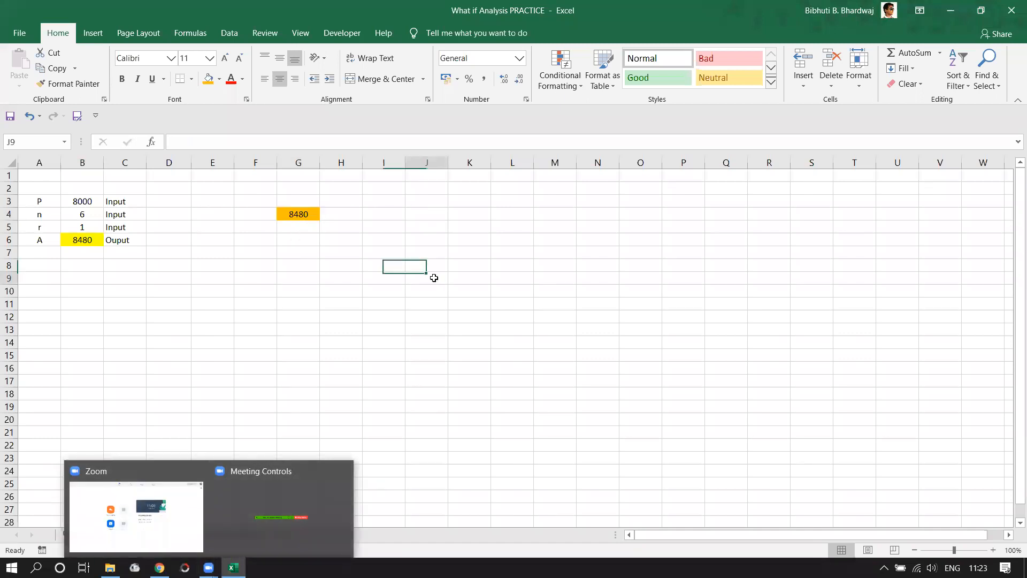
left_click(290, 228)
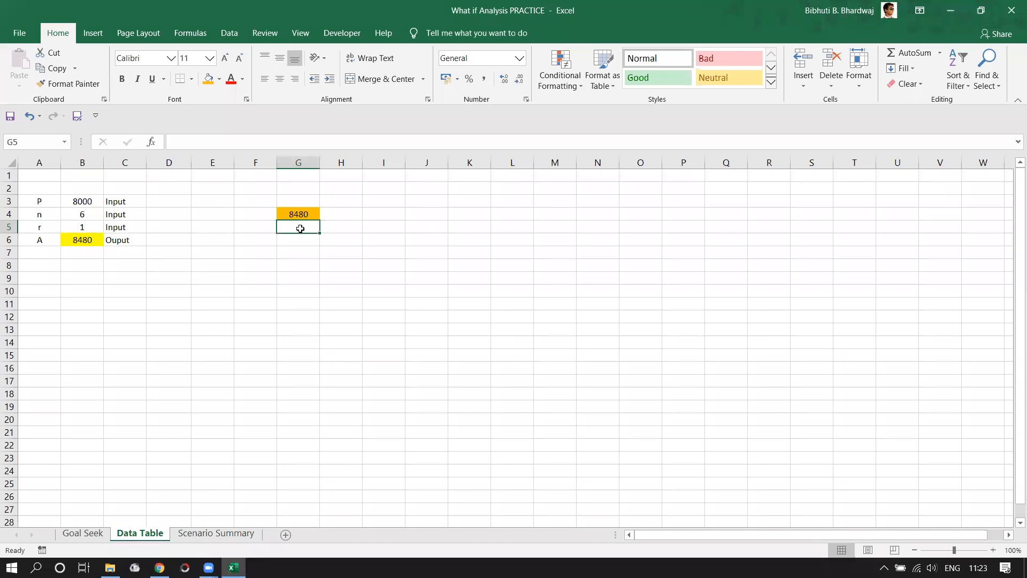
left_click_drag(340, 216, 738, 197)
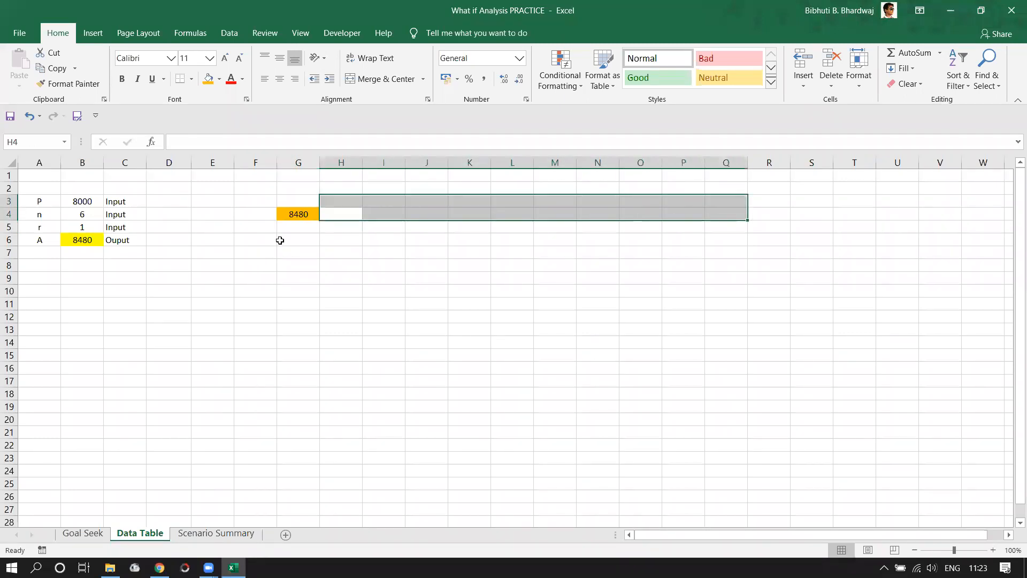
left_click_drag(297, 227, 313, 486)
left_click_drag(342, 216, 754, 216)
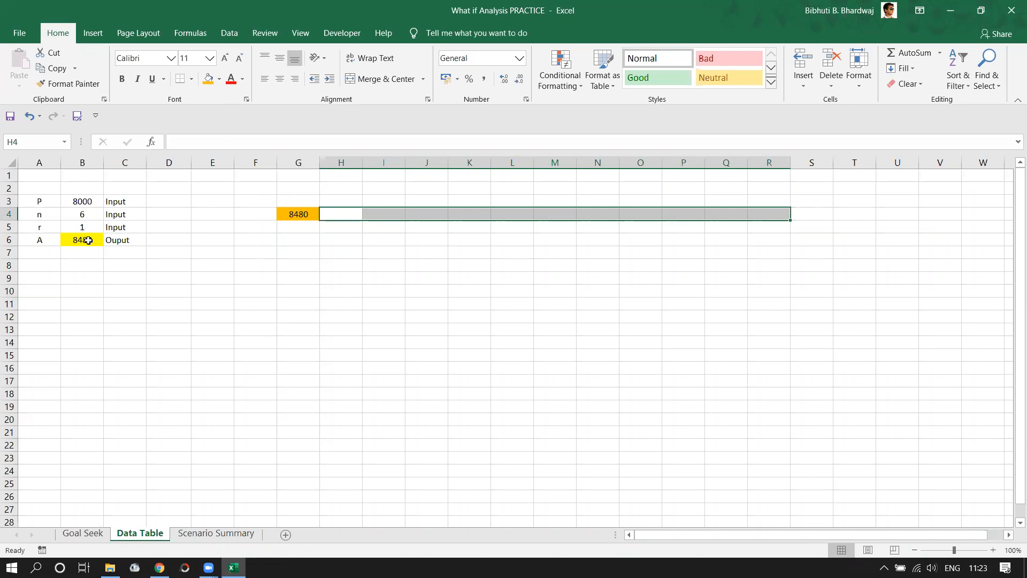
left_click(347, 210)
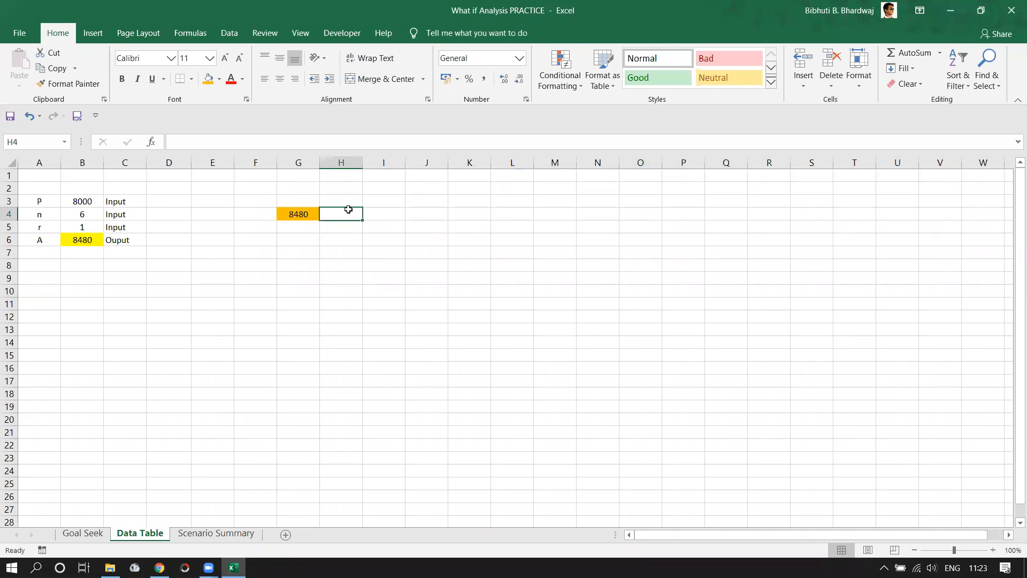
Step: Label H3 as Banks and fill H4:R4 with interest rates from 3 to 5.5 in increments of 0.25
left_click(349, 201)
type("Banks")
key("Tab")
key("Return")
type("3")
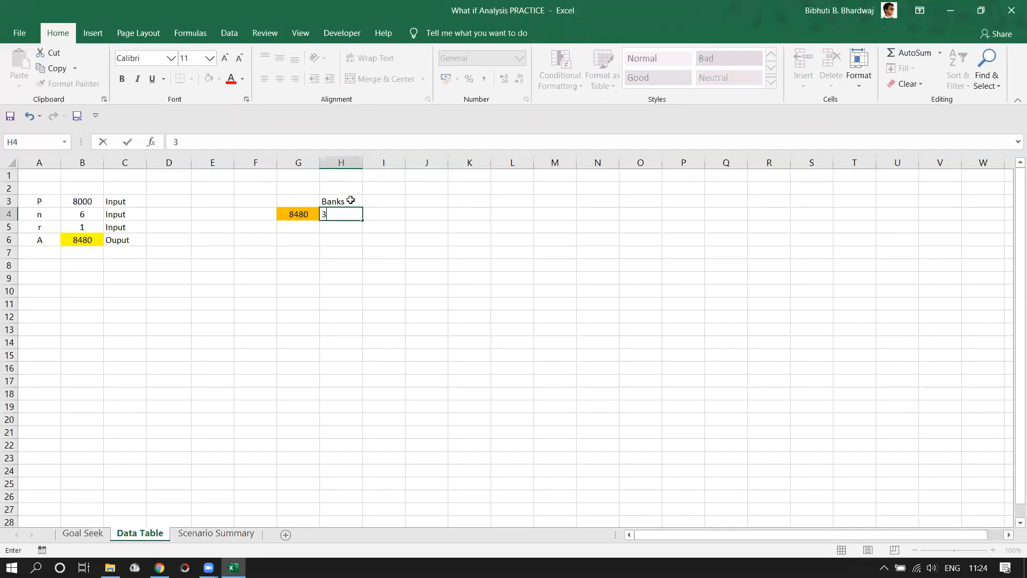
key("Tab")
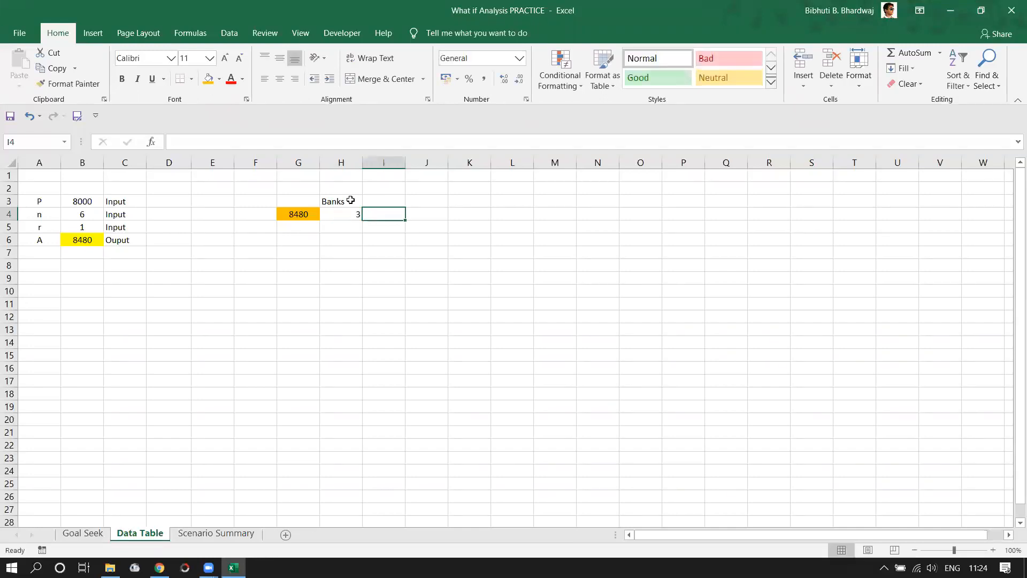
type("3.25")
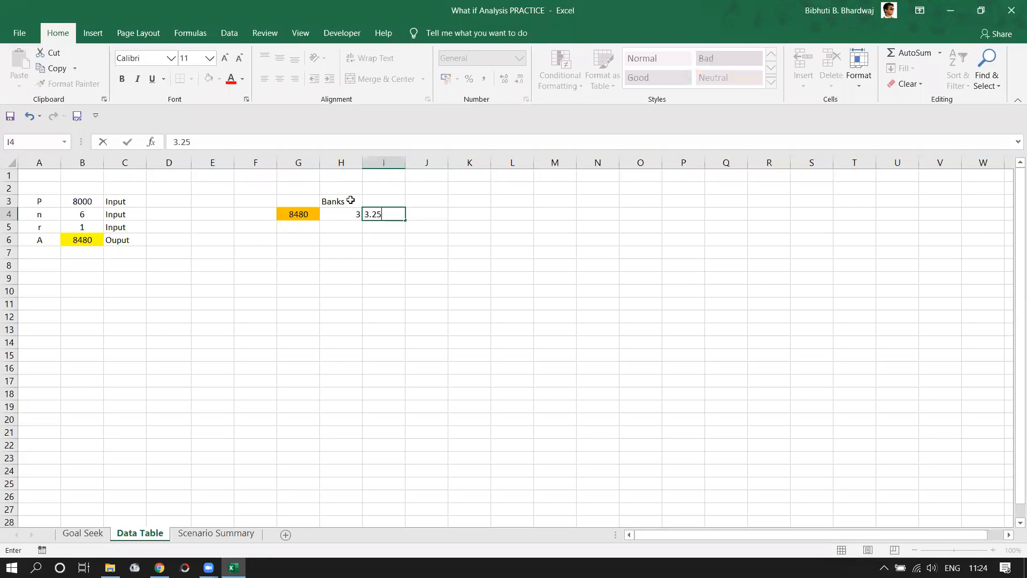
key("Return")
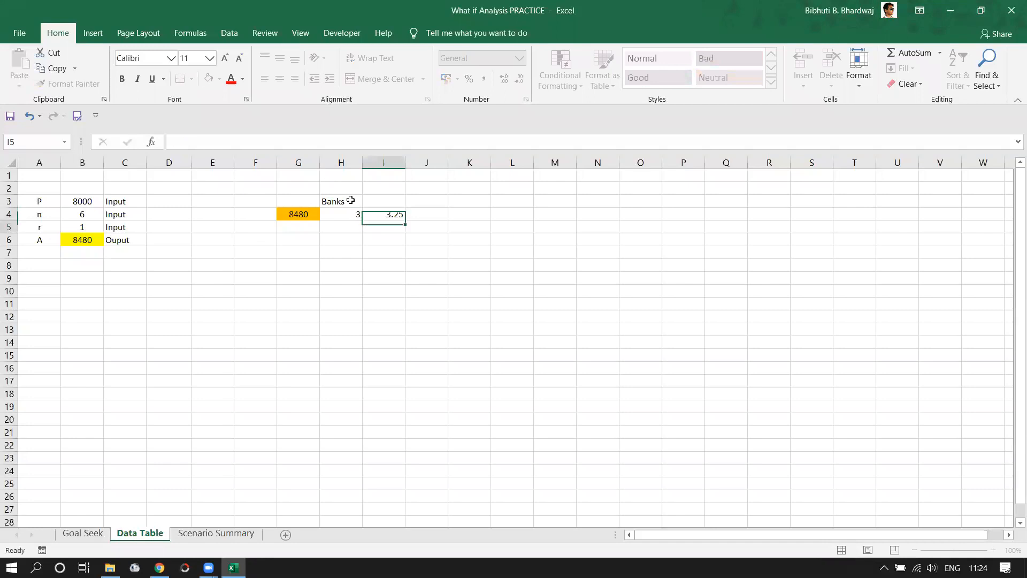
left_click_drag(349, 213, 802, 225)
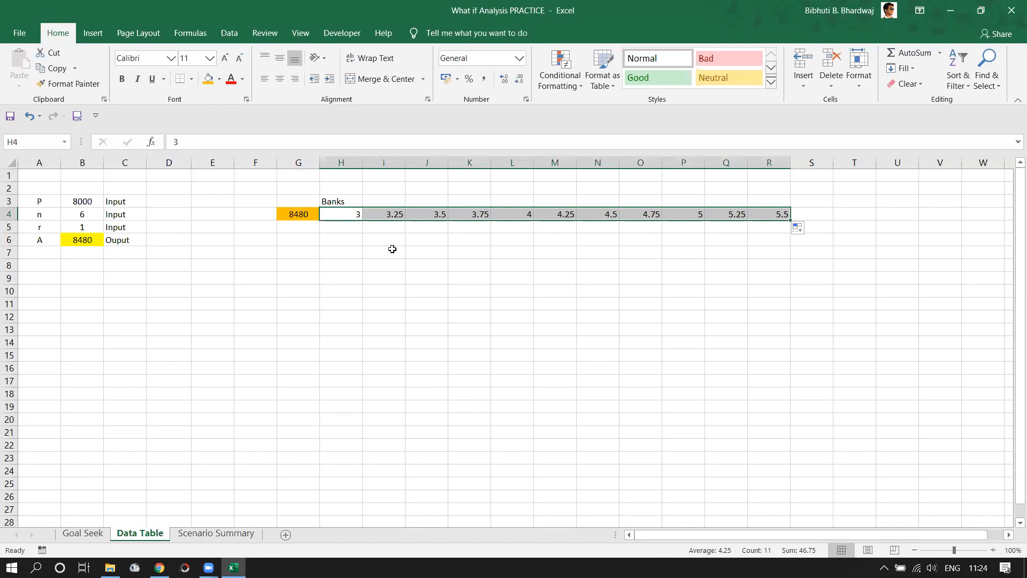
Step: Center the contents of columns H to R horizontally and align them to the middle vertically
left_click_drag(341, 163, 765, 188)
left_click(880, 277)
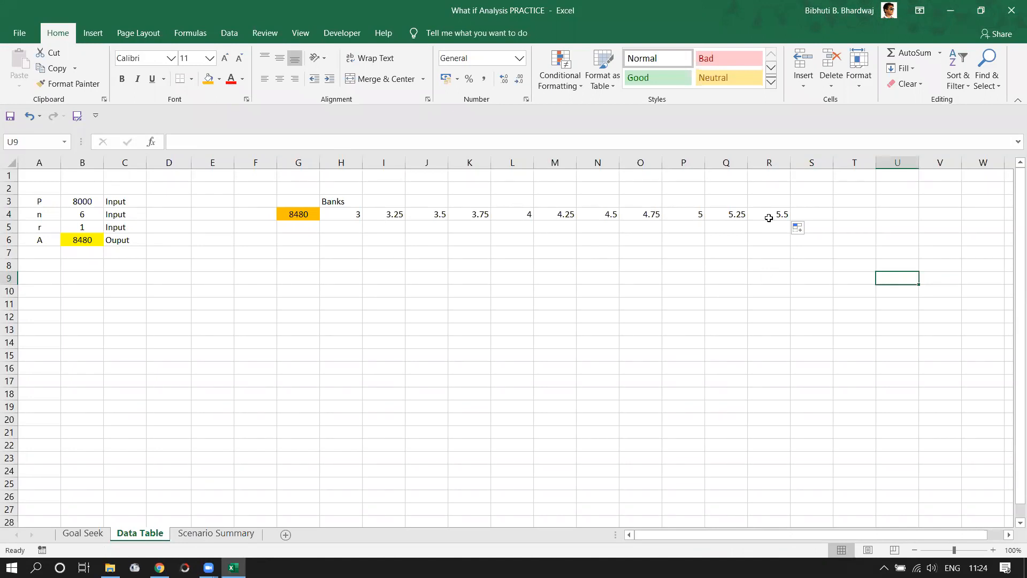
left_click_drag(341, 162, 770, 162)
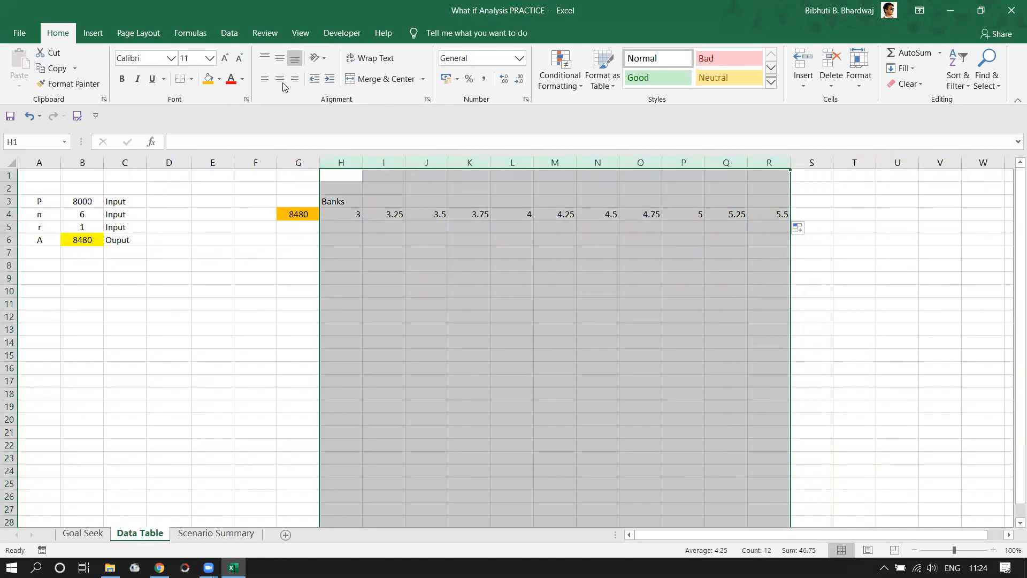
left_click(279, 58)
left_click(280, 79)
left_click(300, 227)
left_click_drag(302, 227, 307, 431)
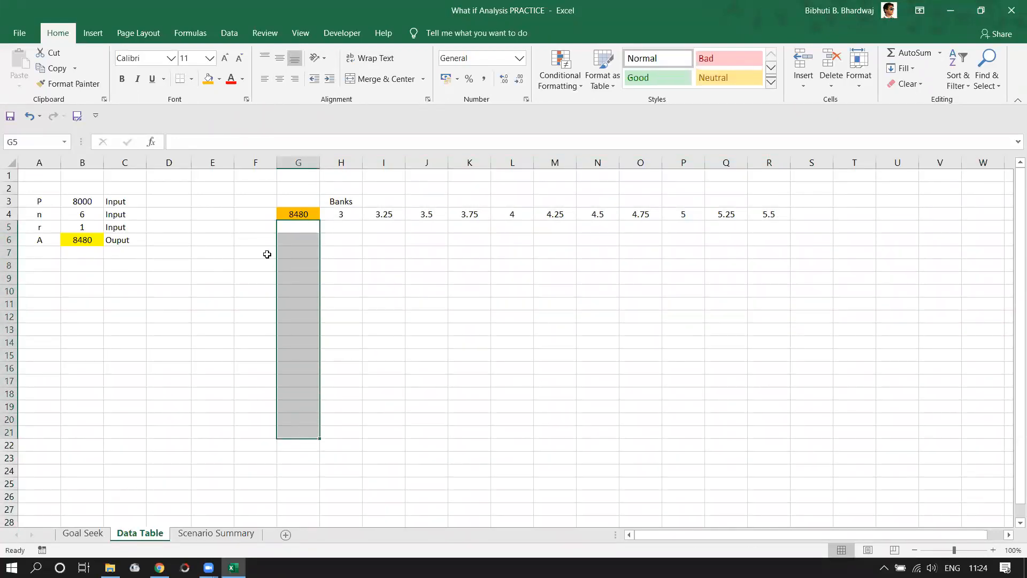
left_click(259, 220)
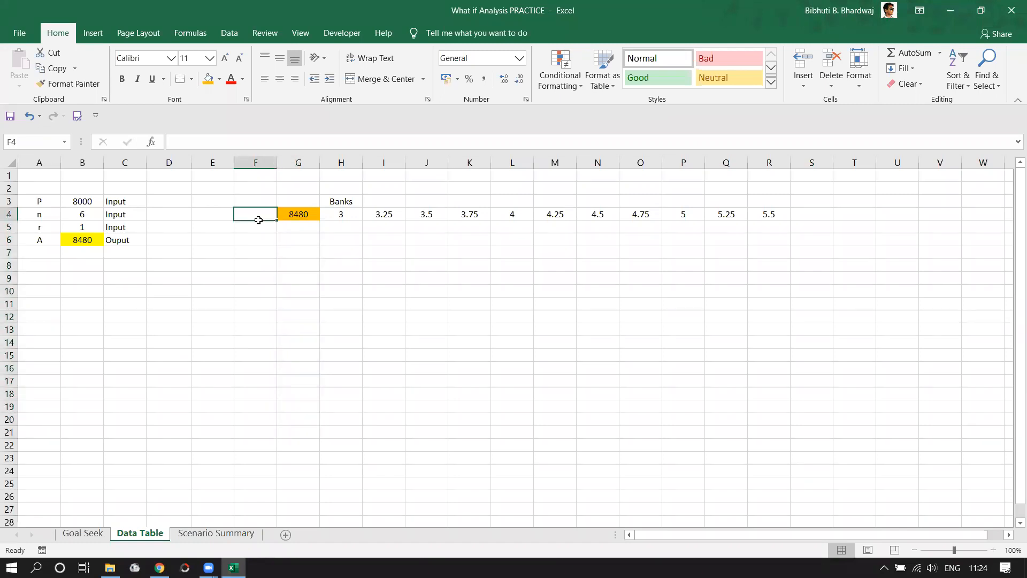
left_click(763, 329)
left_click(268, 218)
type("y")
key("BackSpace")
key("Escape")
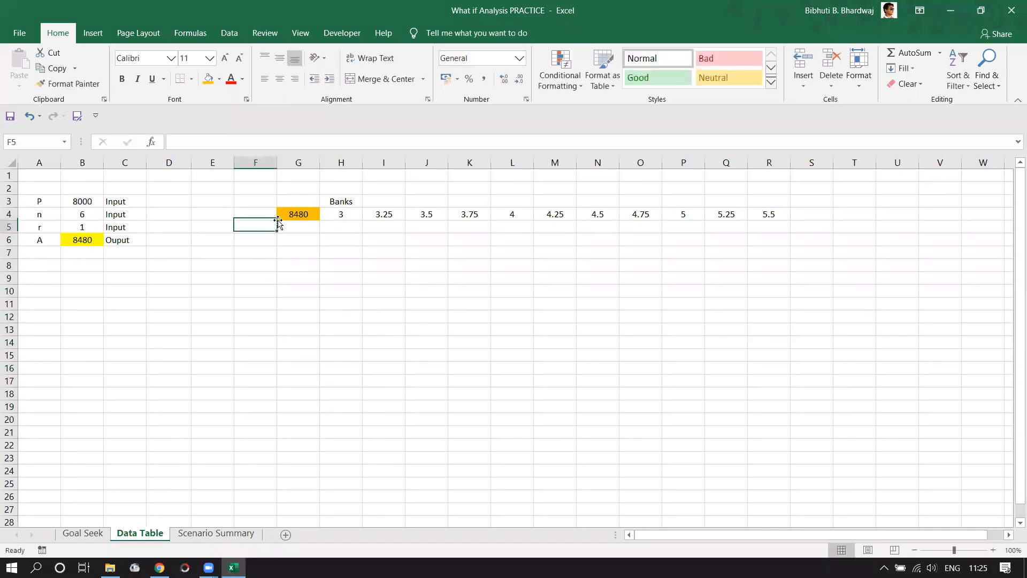
Step: Enter the label Years in F5 beside the first row of the table
left_click(279, 223)
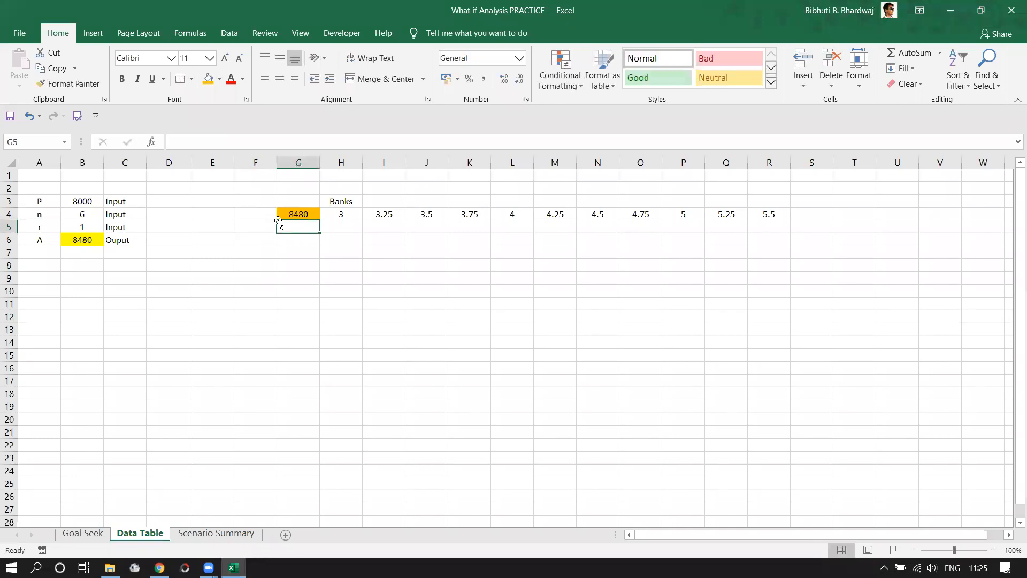
key("Left")
type("Years")
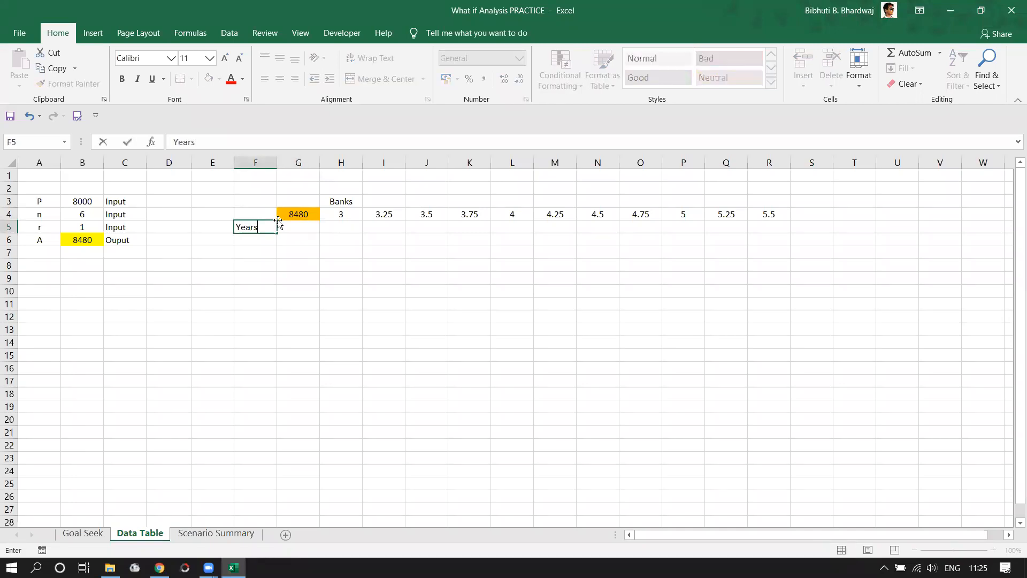
key("Return")
Step: Fill G5:G23 with year values from 1 to 10 in increments of 0.5
left_click(297, 228)
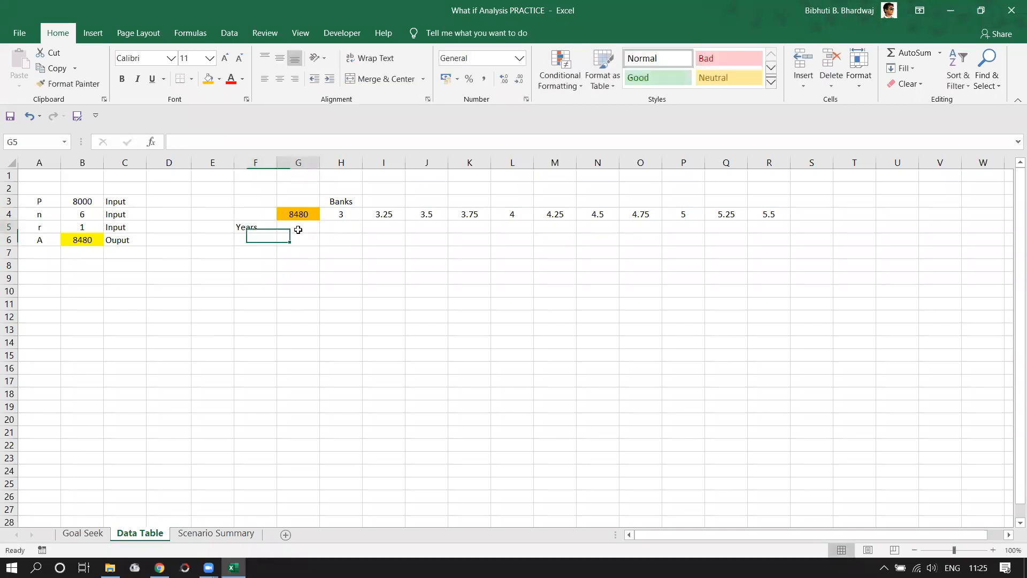
type("=")
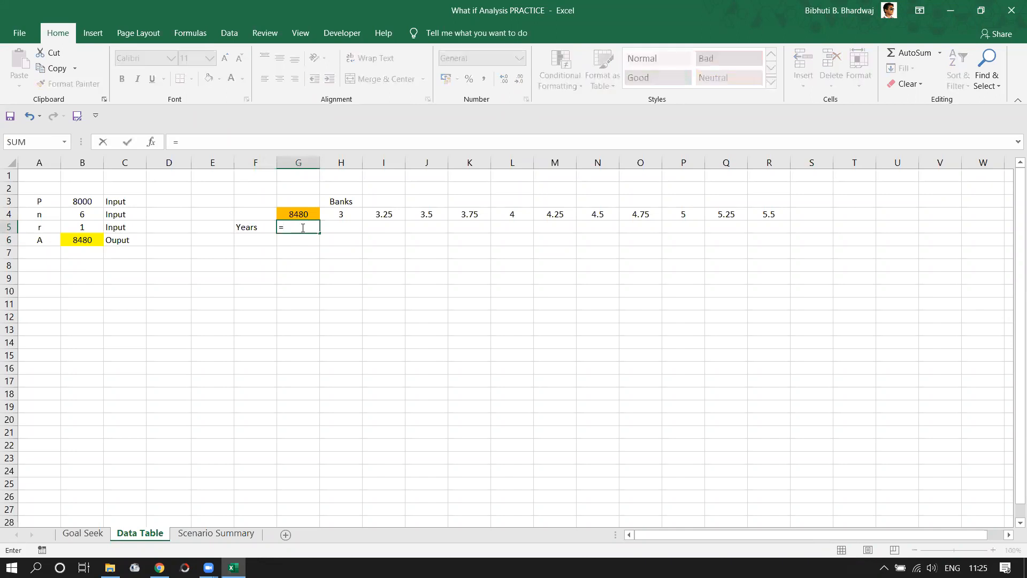
key("Escape")
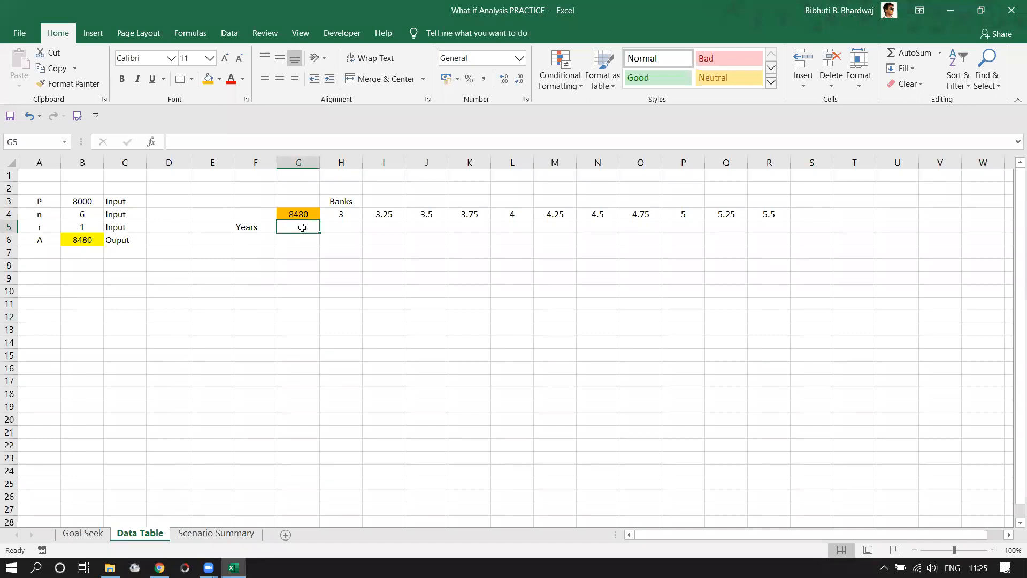
type("1")
key("Return")
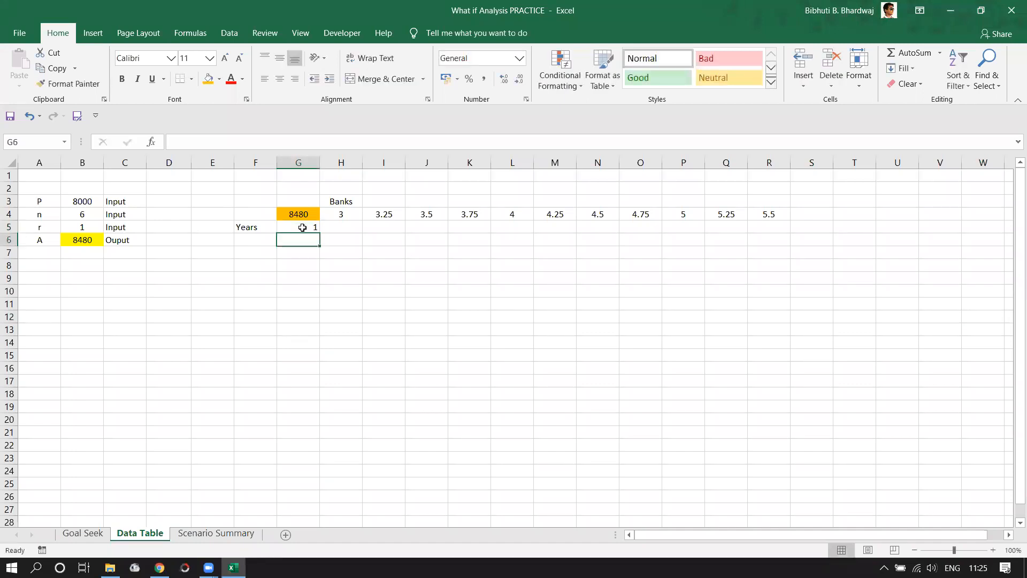
type("1")
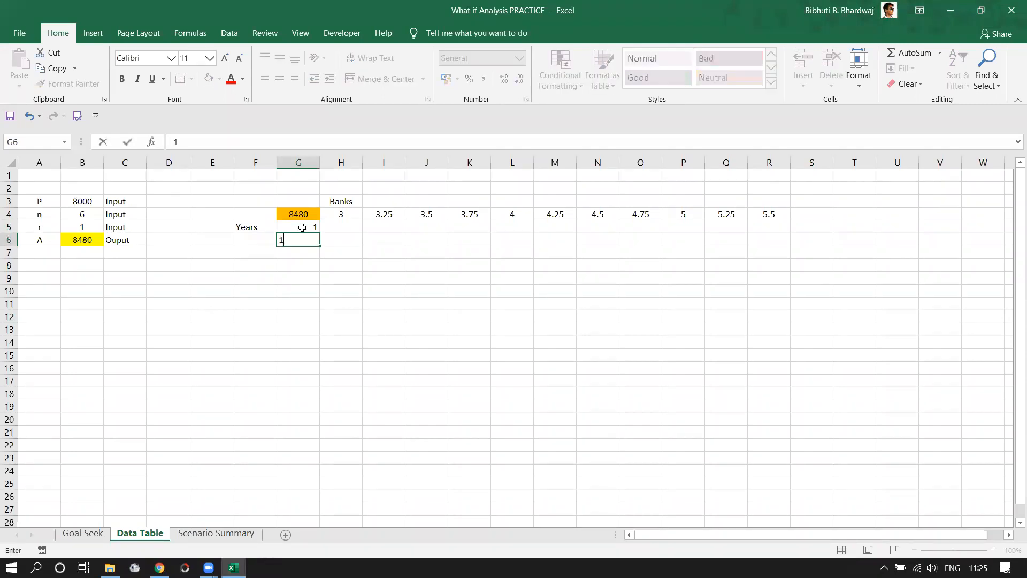
type(".5")
key("Return")
left_click_drag(302, 228, 327, 463)
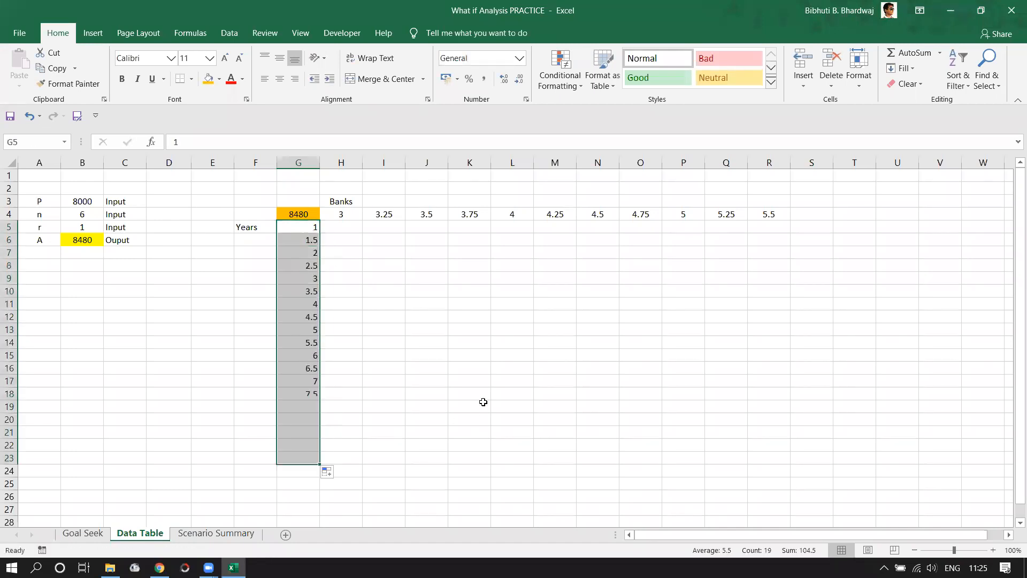
left_click(483, 404)
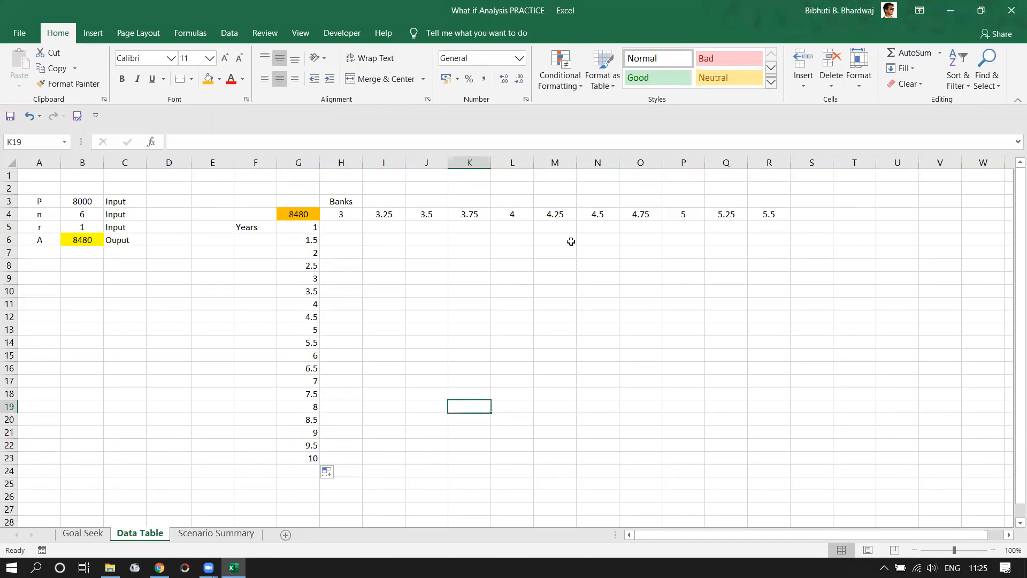
Step: Enter the label Interest in I3, next to the Banks heading
left_click(518, 215)
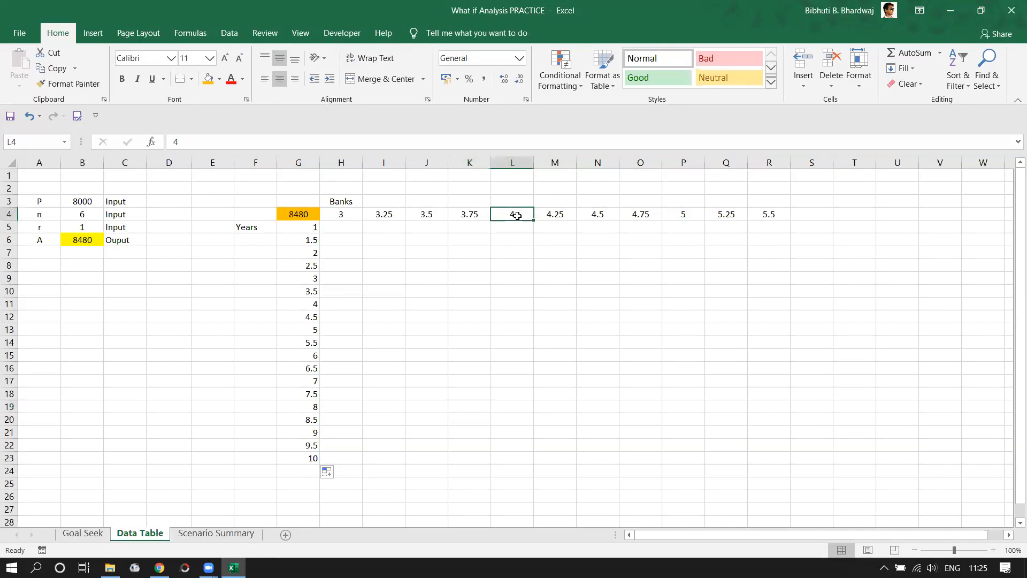
left_click(384, 200)
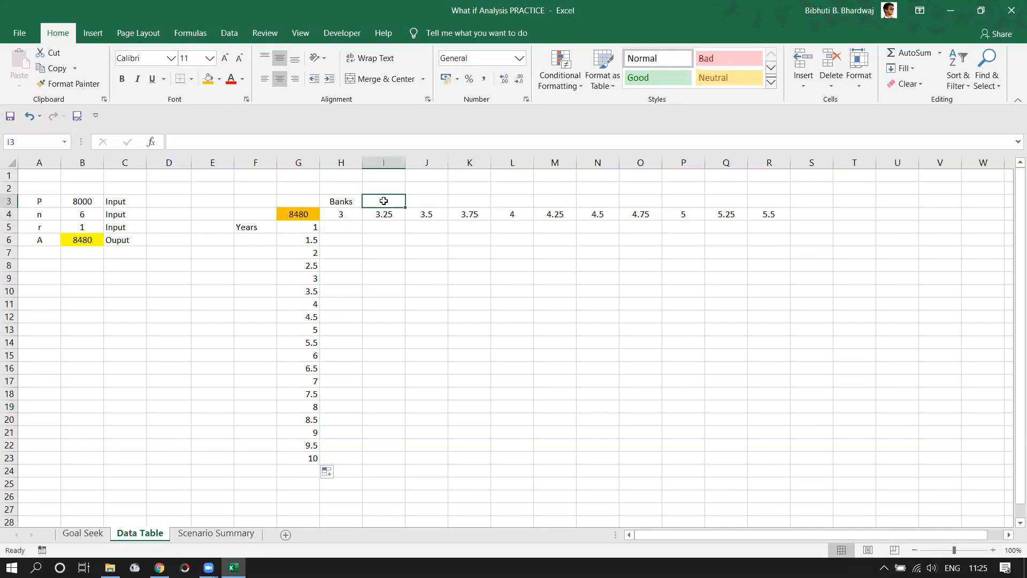
type("Interest")
key("Return")
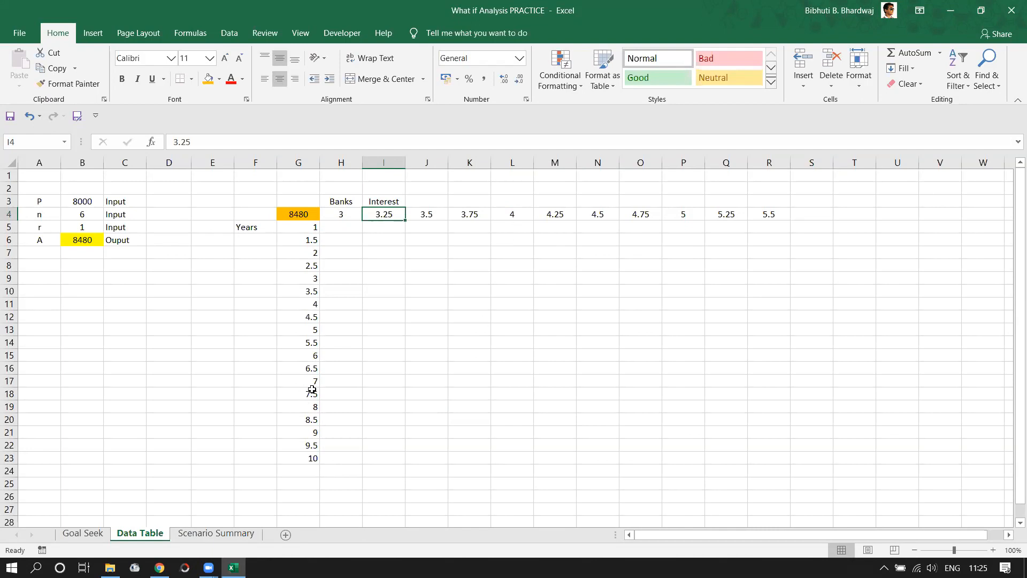
left_click(512, 382)
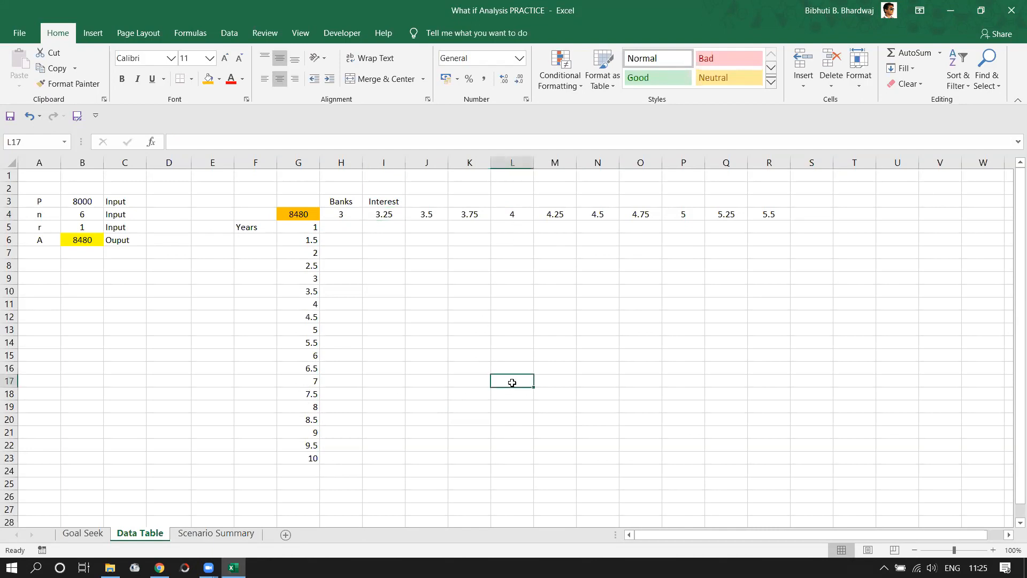
left_click(337, 225)
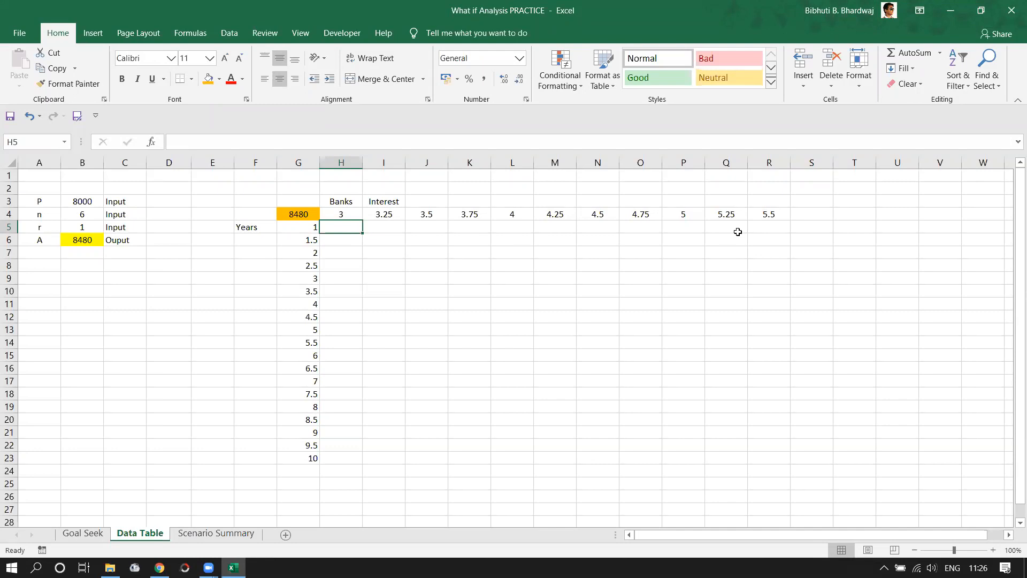
left_click(376, 254)
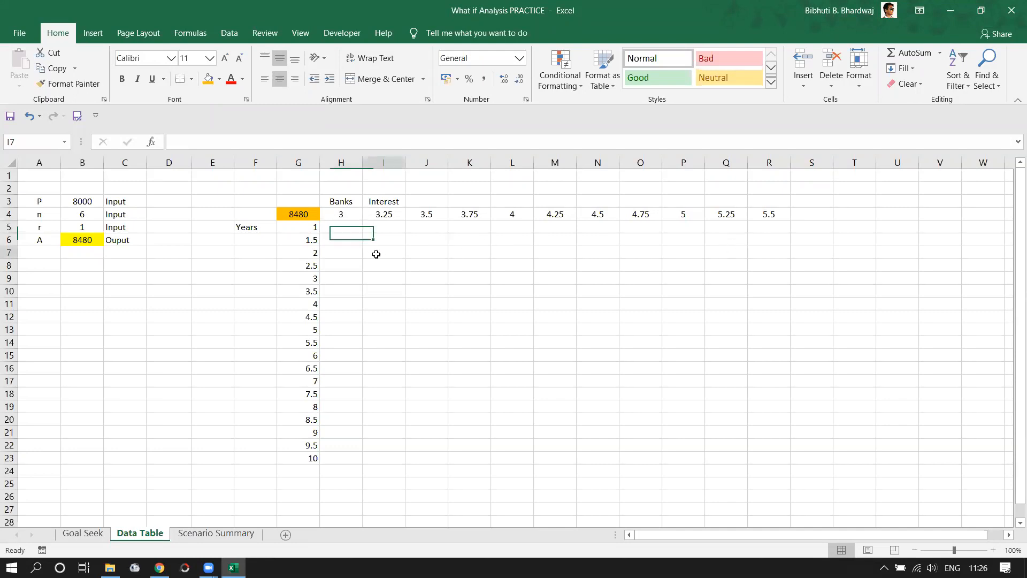
left_click(345, 227)
left_click(375, 244)
left_click(343, 228)
left_click(376, 245)
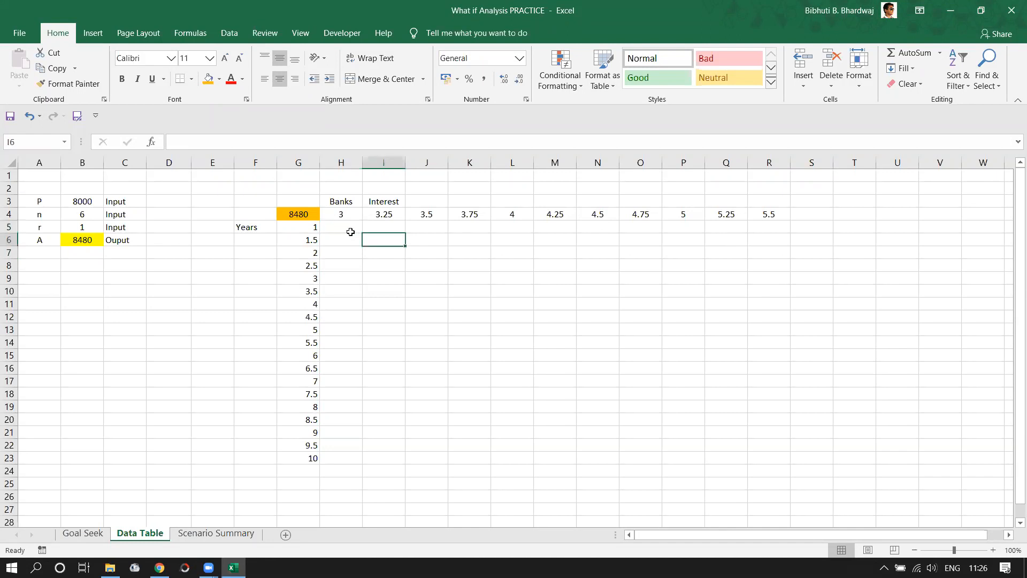
left_click(381, 315)
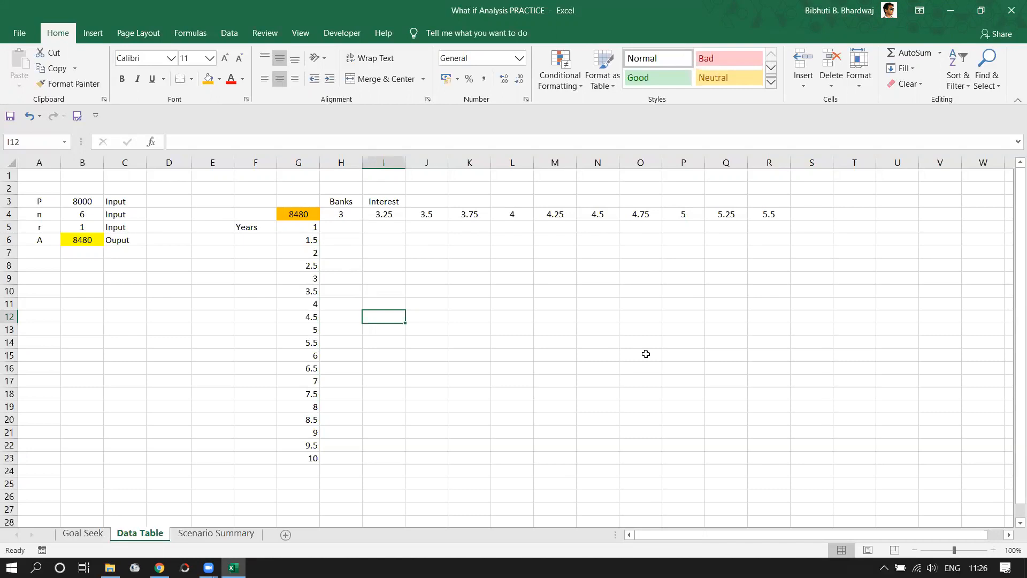
left_click(623, 353)
left_click(293, 214)
left_click_drag(294, 214, 510, 343)
left_click(558, 413)
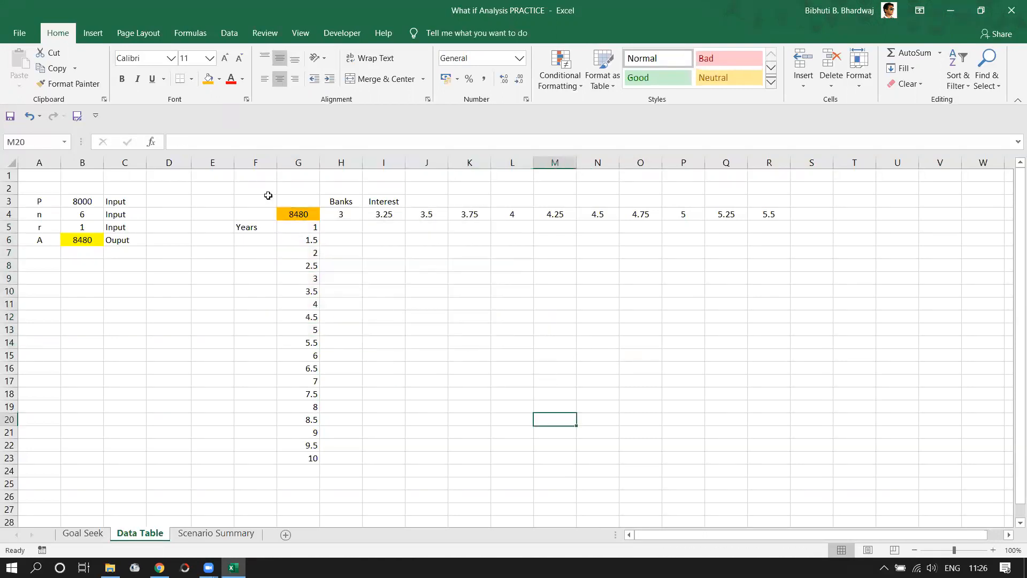
Step: Create a two-variable data table over G4:R23 with B5 as the row input cell and B4 as the column input cell
left_click(291, 214)
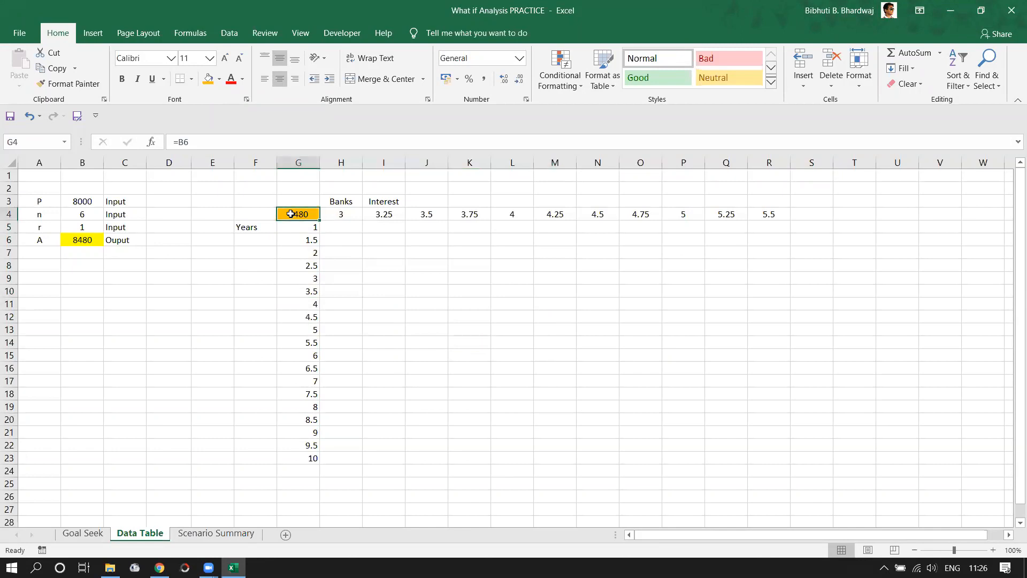
left_click(255, 251)
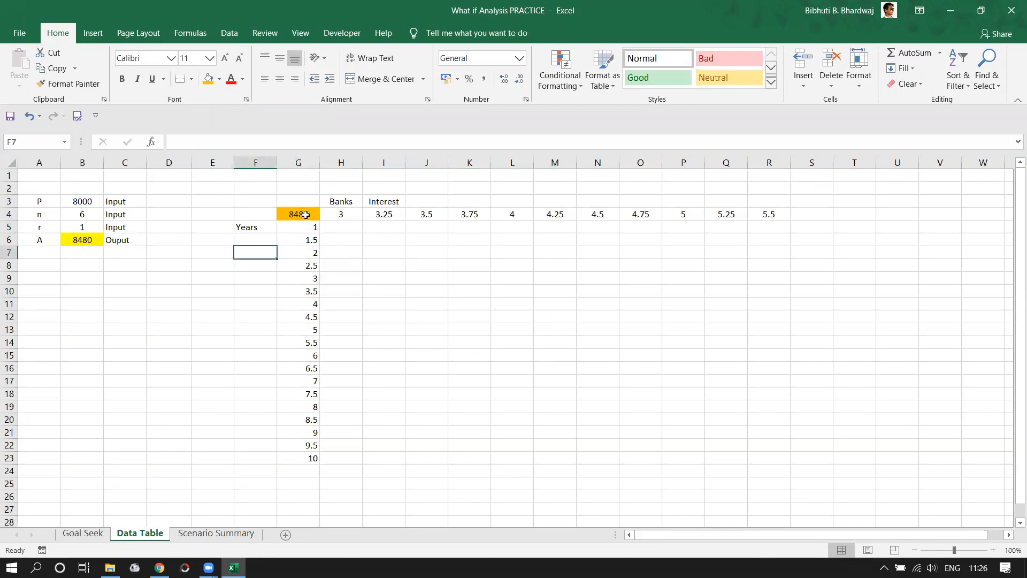
double_click(305, 214)
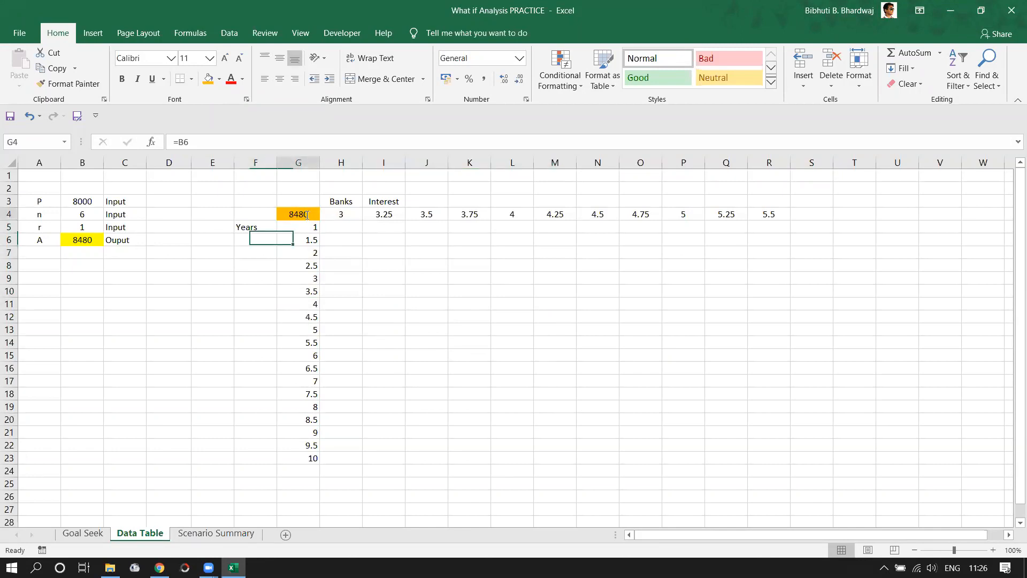
key("Return")
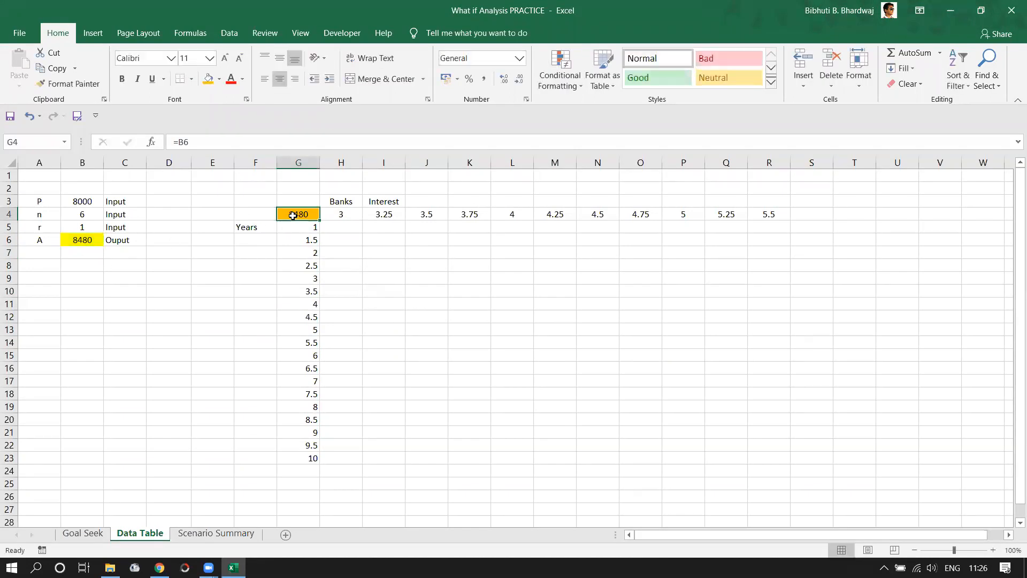
left_click_drag(297, 214, 754, 455)
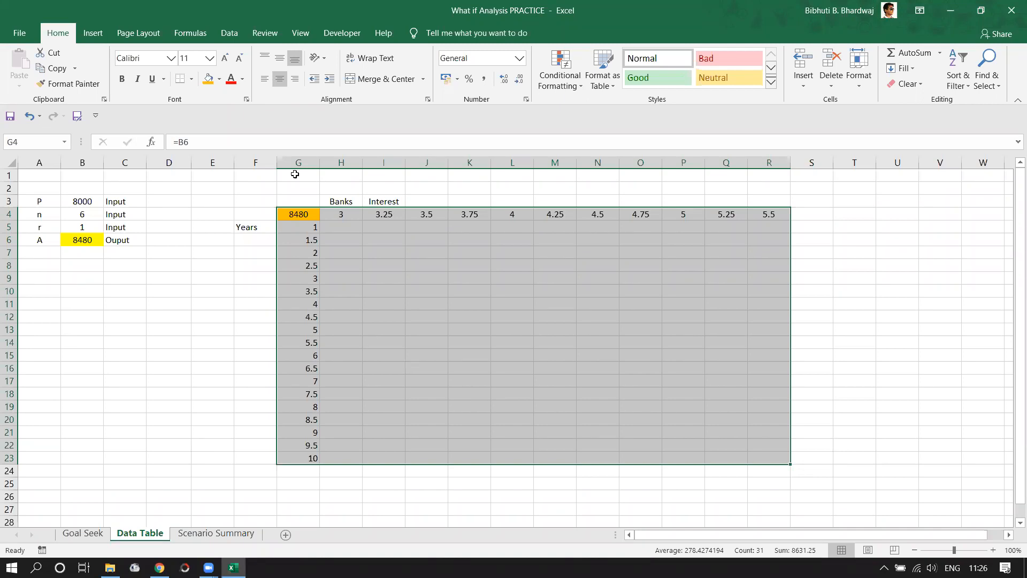
left_click(229, 34)
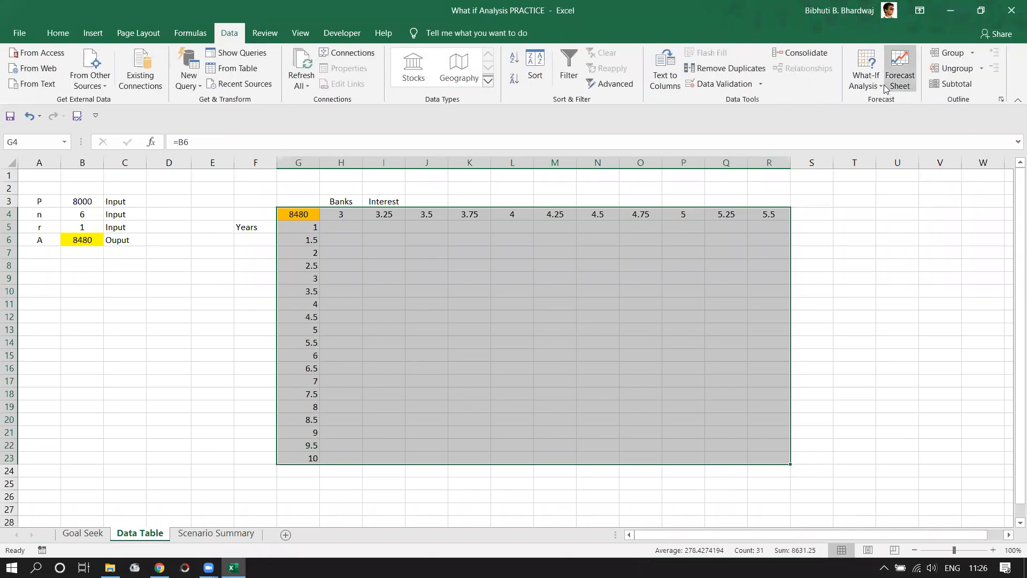
left_click(880, 84)
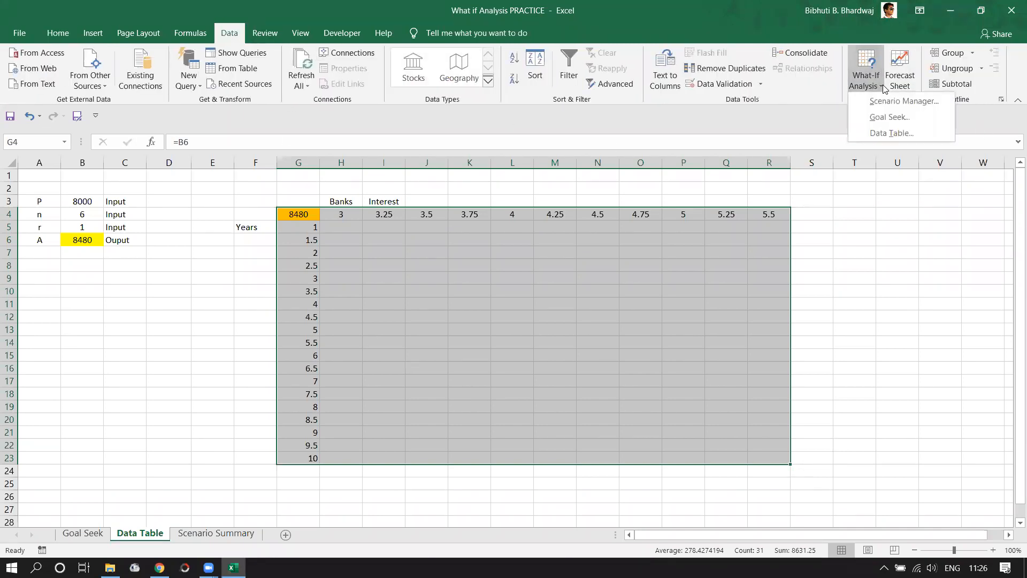
left_click(889, 134)
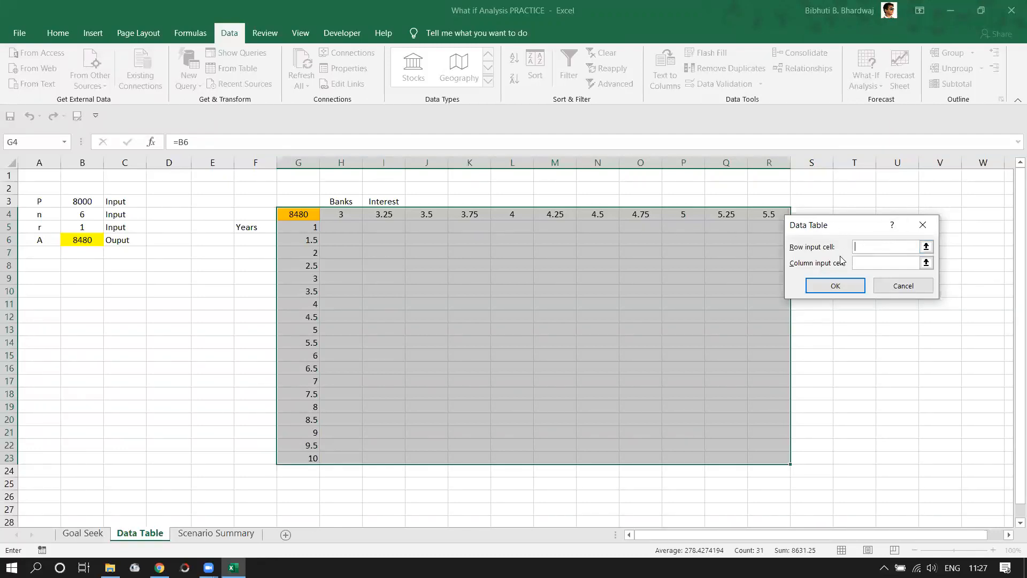
left_click(85, 227)
left_click(871, 264)
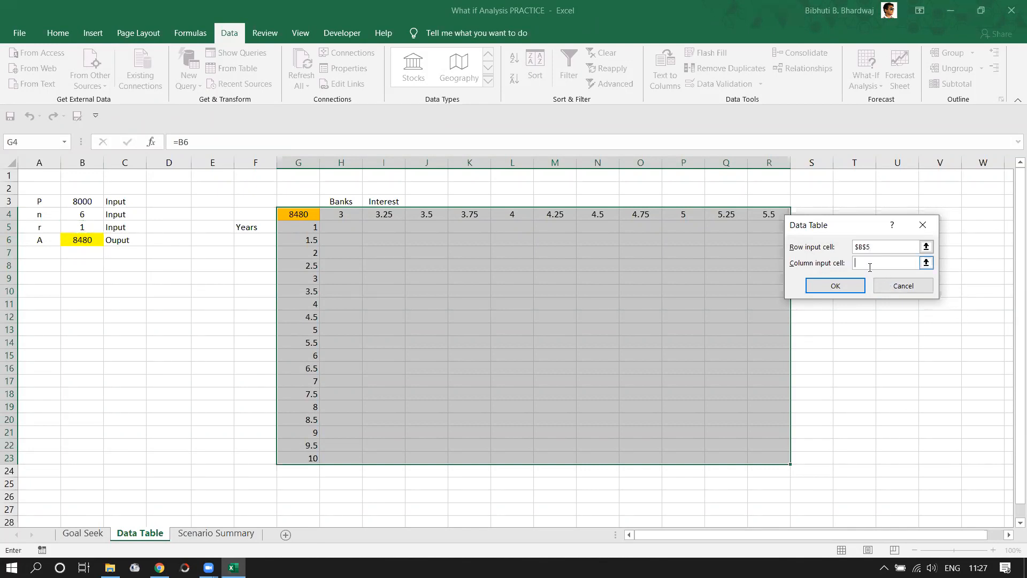
left_click(86, 214)
left_click(855, 287)
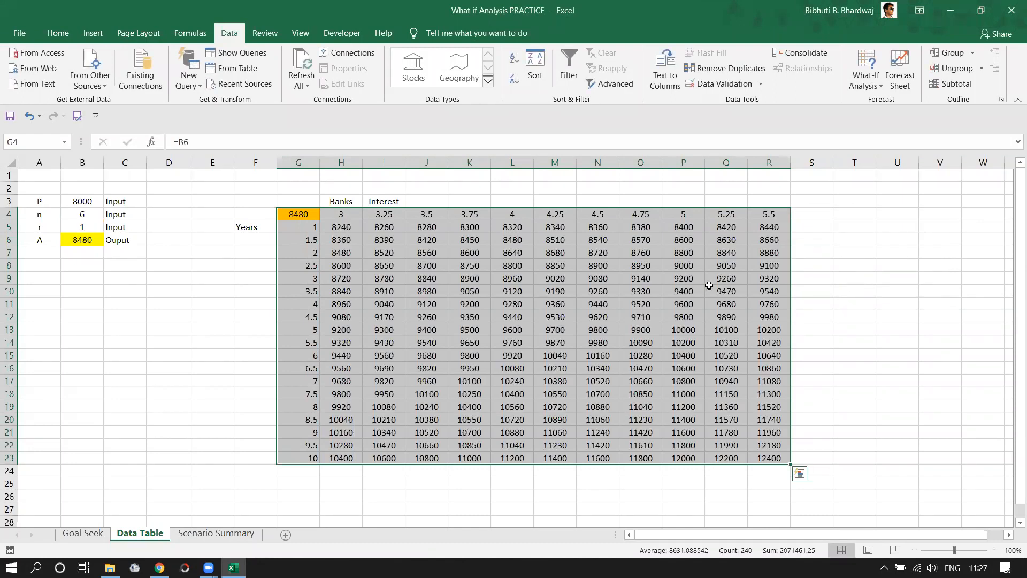
left_click(854, 316)
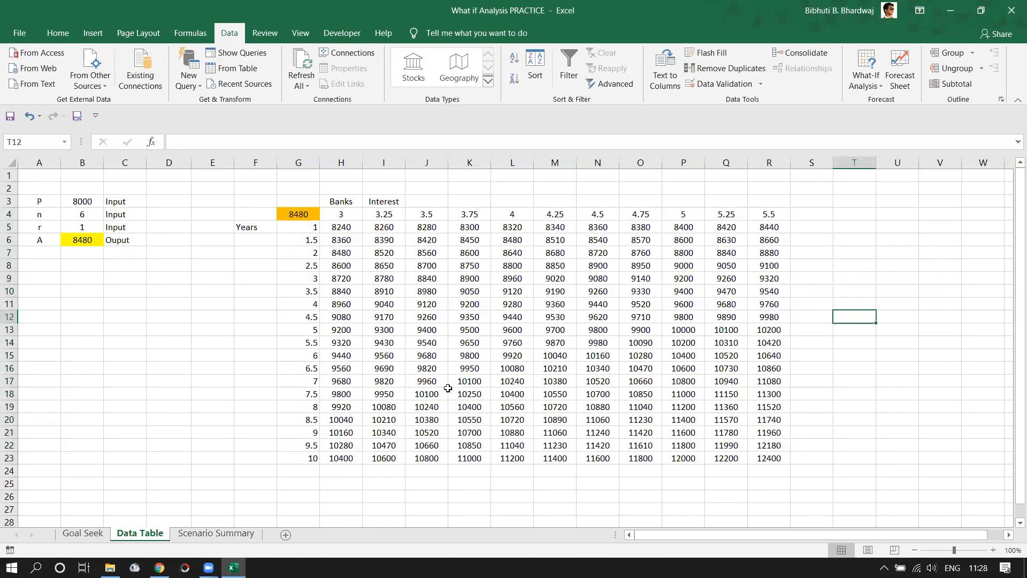
Step: Set n in B4 to 10 and r in B5 to 5.5, and compare output A with the matching table cell R23
left_click(310, 458)
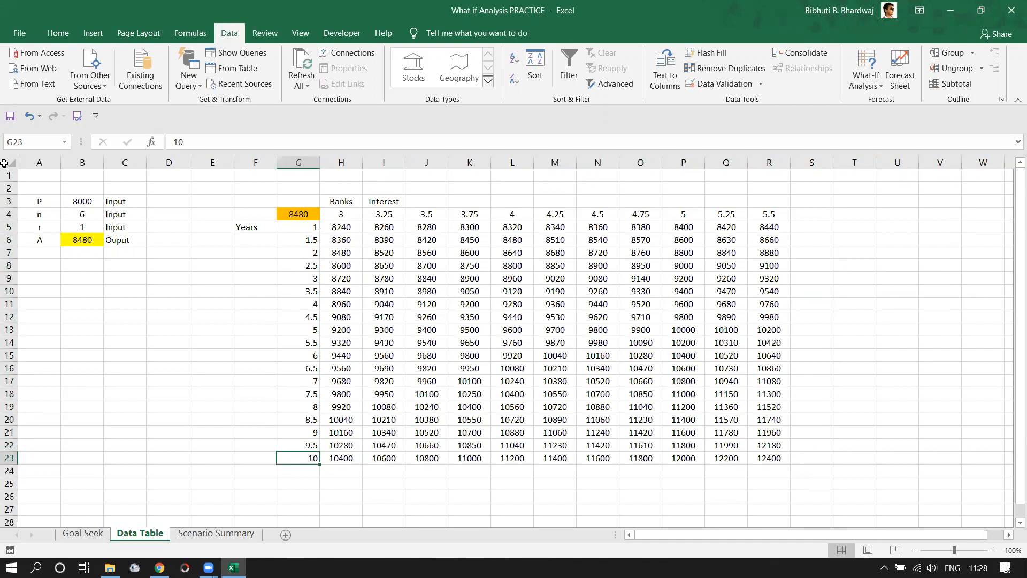
left_click(84, 216)
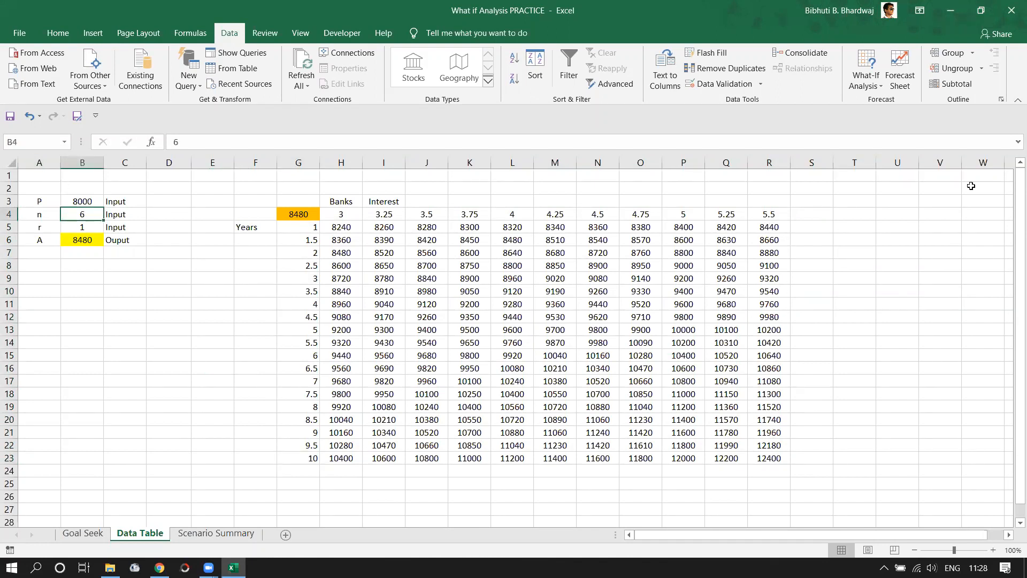
type("10")
key("Return")
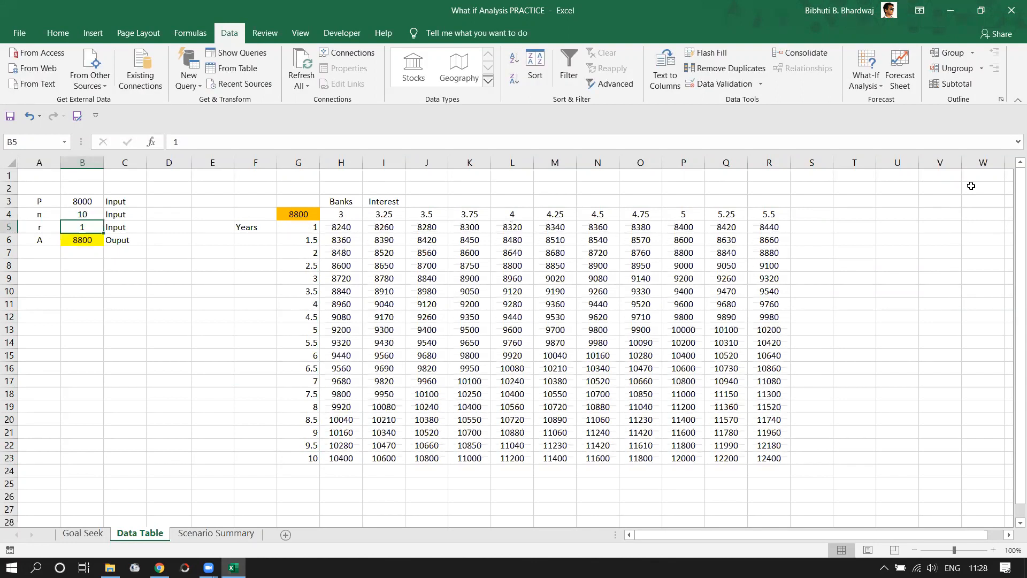
type("5.5")
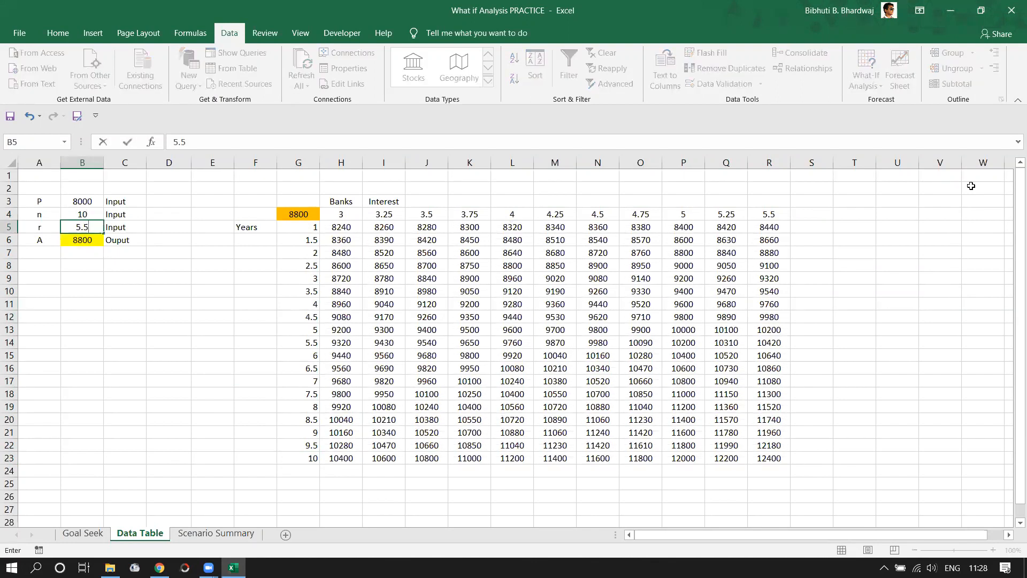
key("Return")
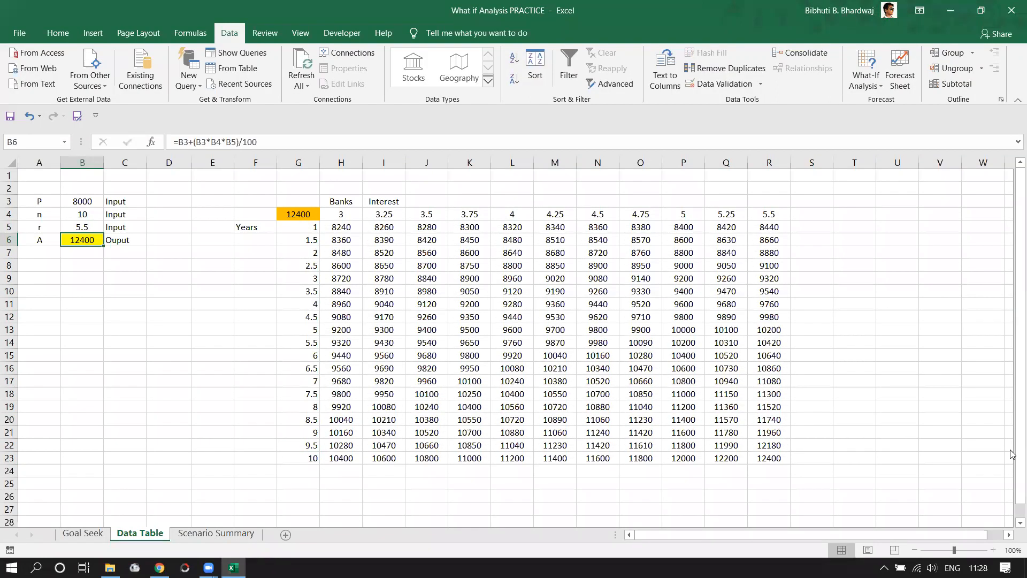
left_click(776, 456)
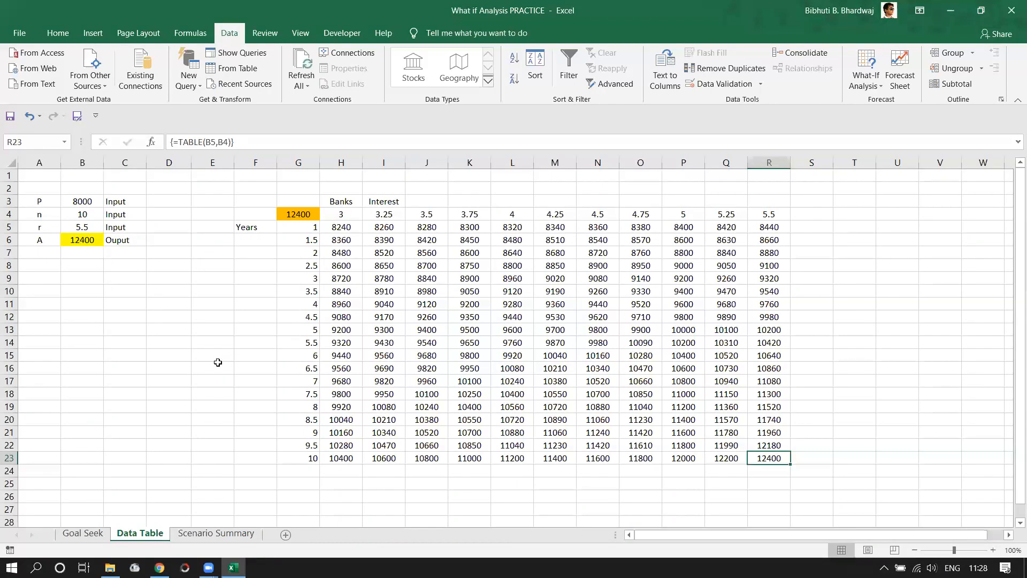
left_click(82, 239)
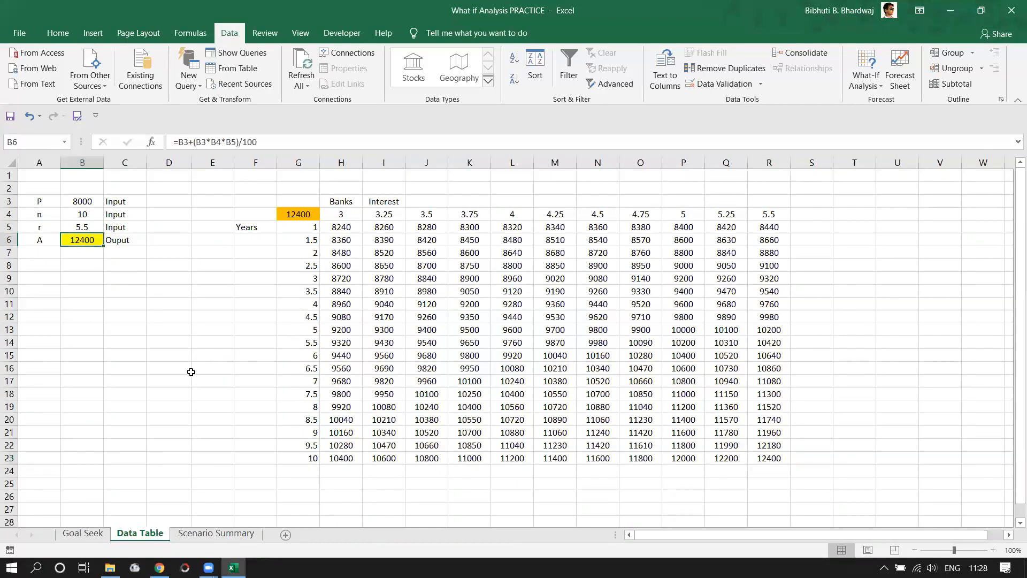
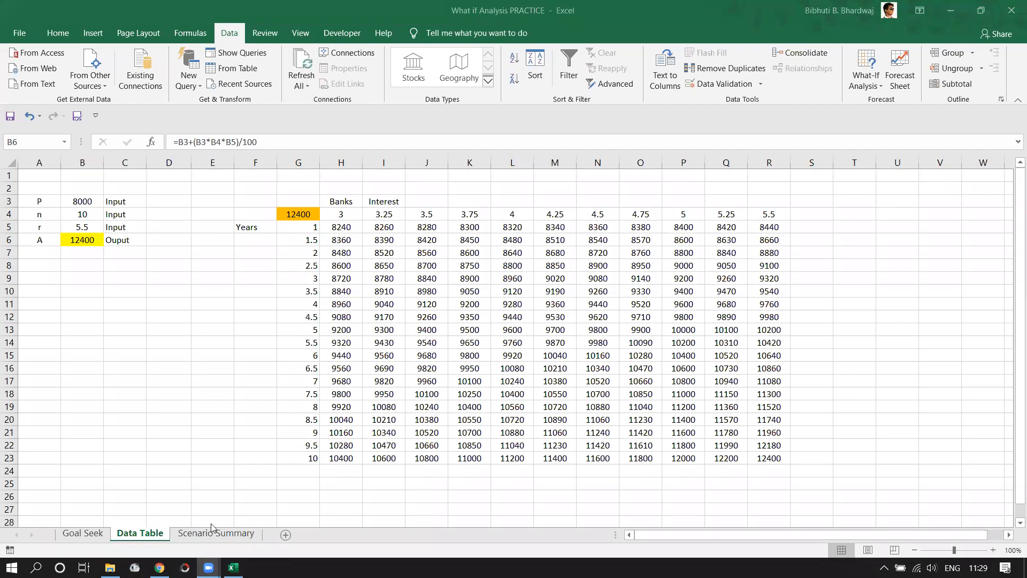
left_click(630, 262)
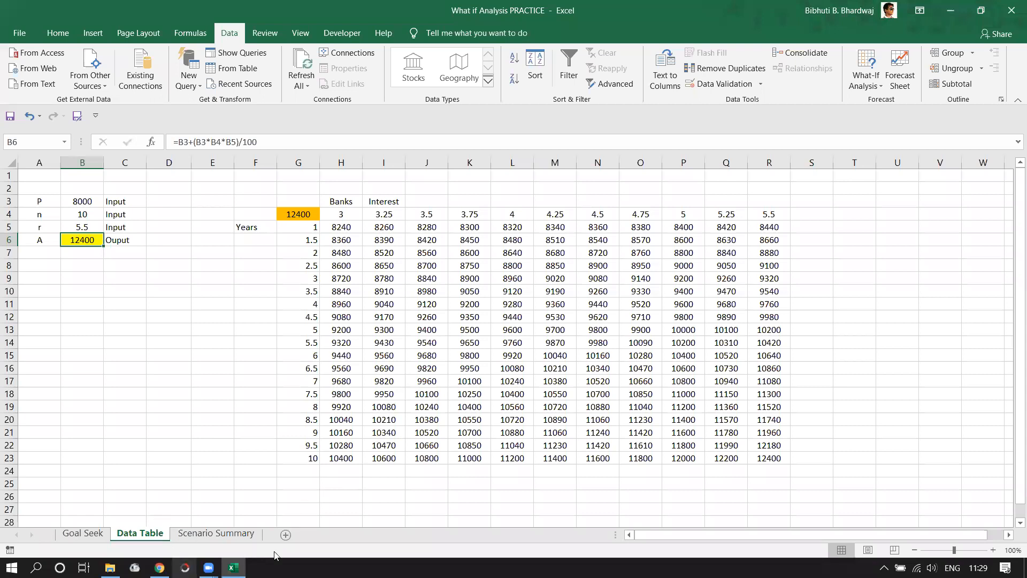
left_click(218, 441)
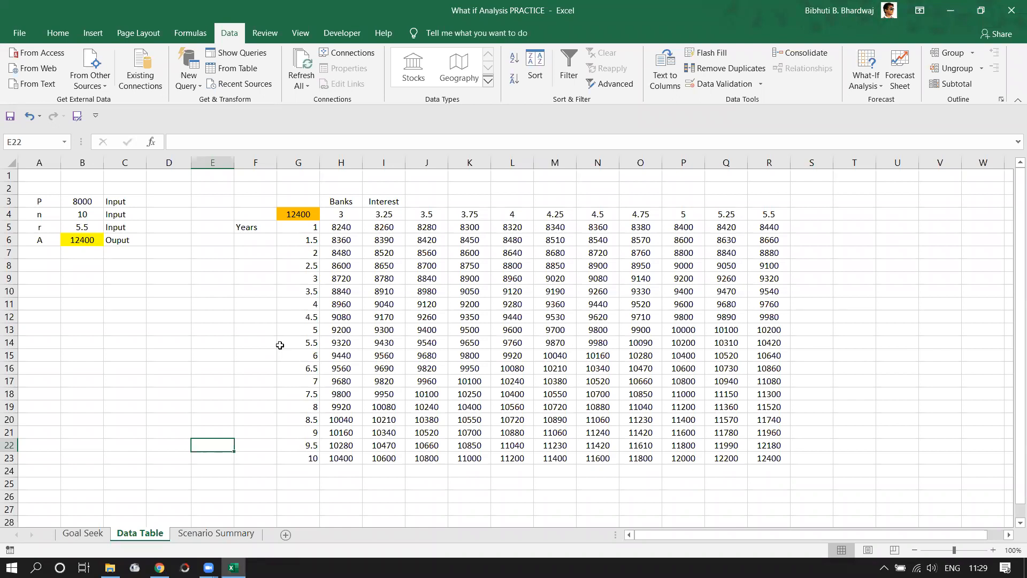
Step: Fill D11:D25 with a number series from 1 to 15 in increments of 1
left_click(191, 303)
type("1")
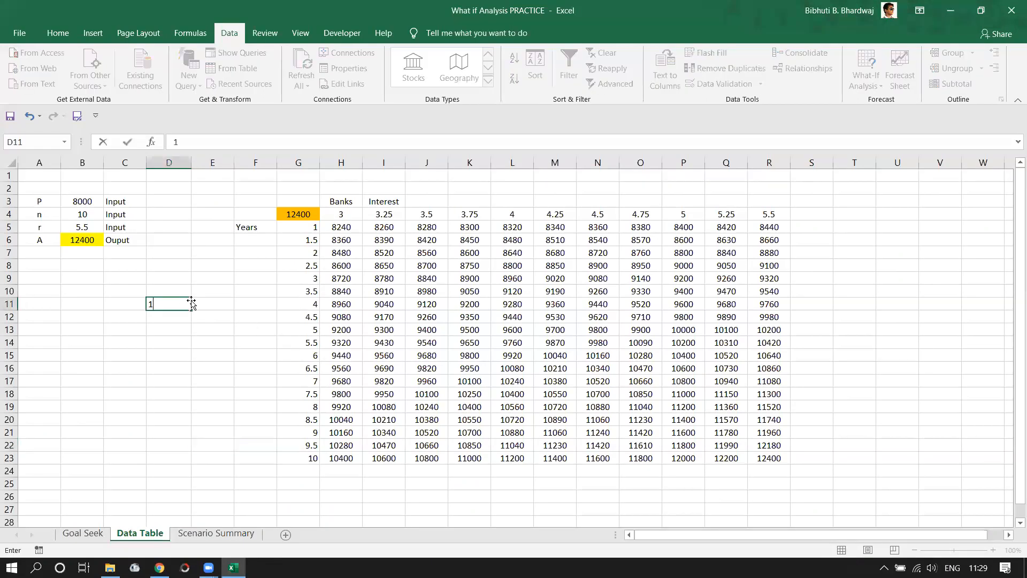
key("Return")
type("2")
key("Return")
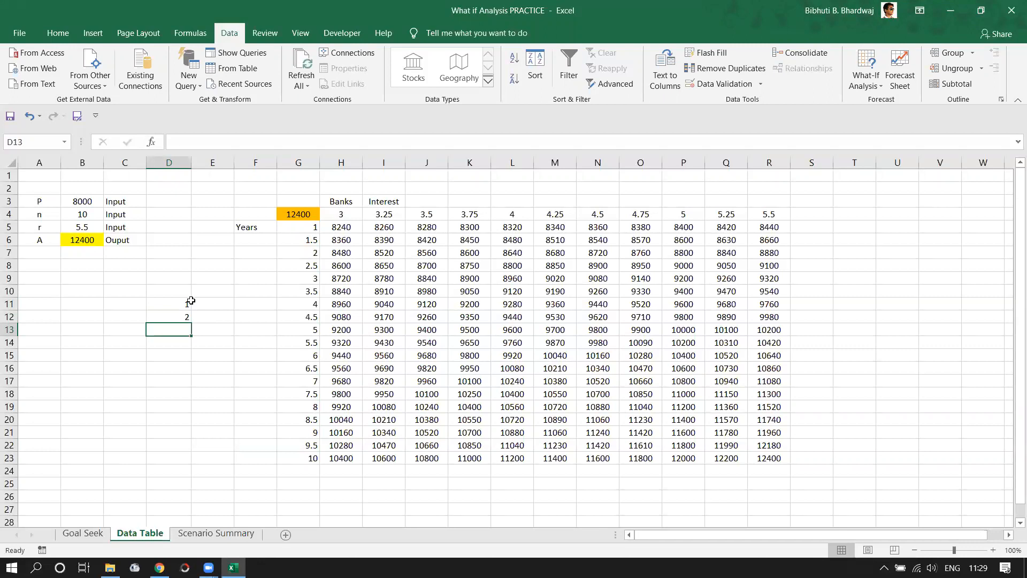
left_click_drag(186, 304, 202, 484)
Step: Clear the number series from column D
right_click(169, 163)
key("Escape")
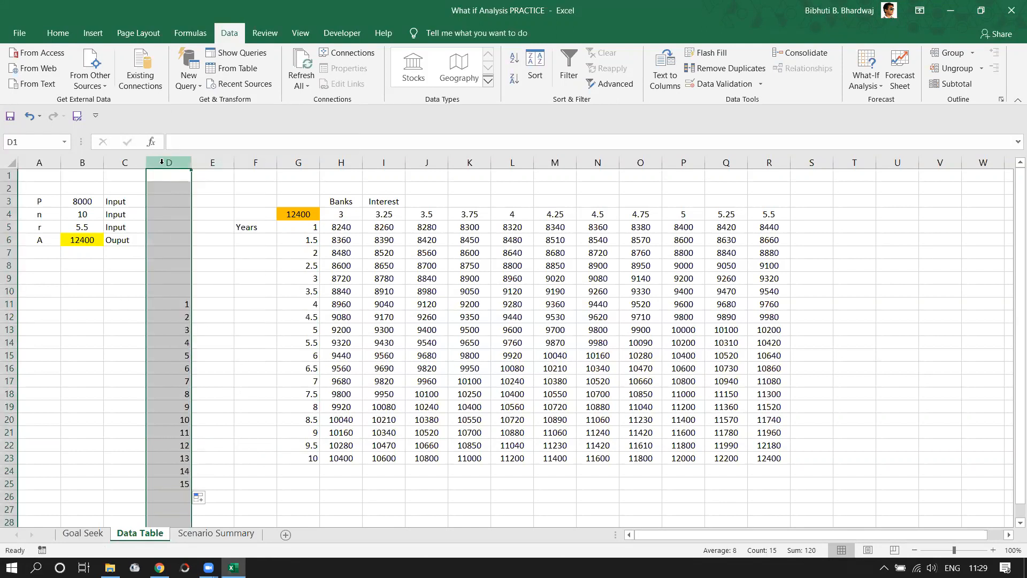
key("Delete")
left_click(841, 327)
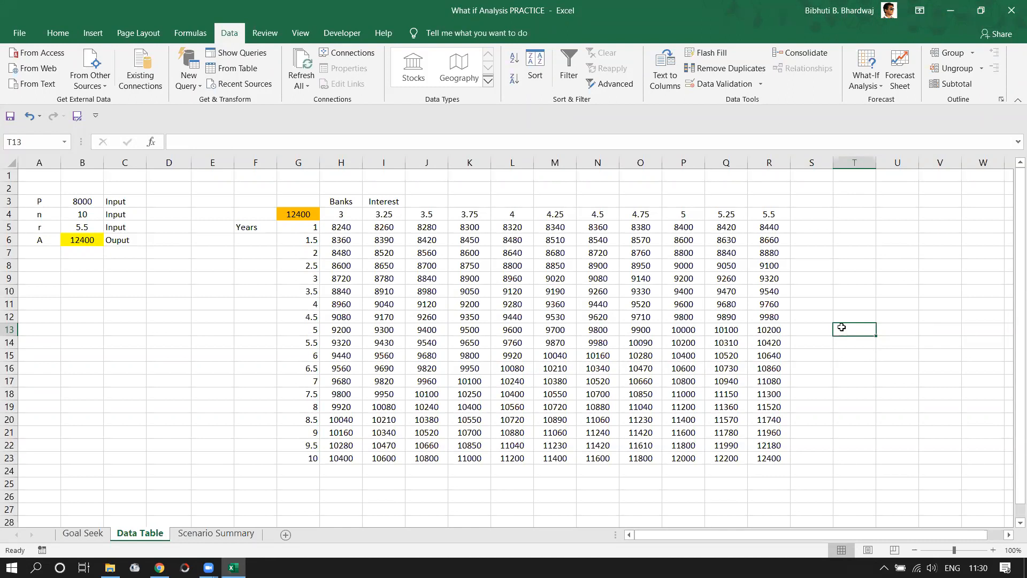
left_click(817, 394)
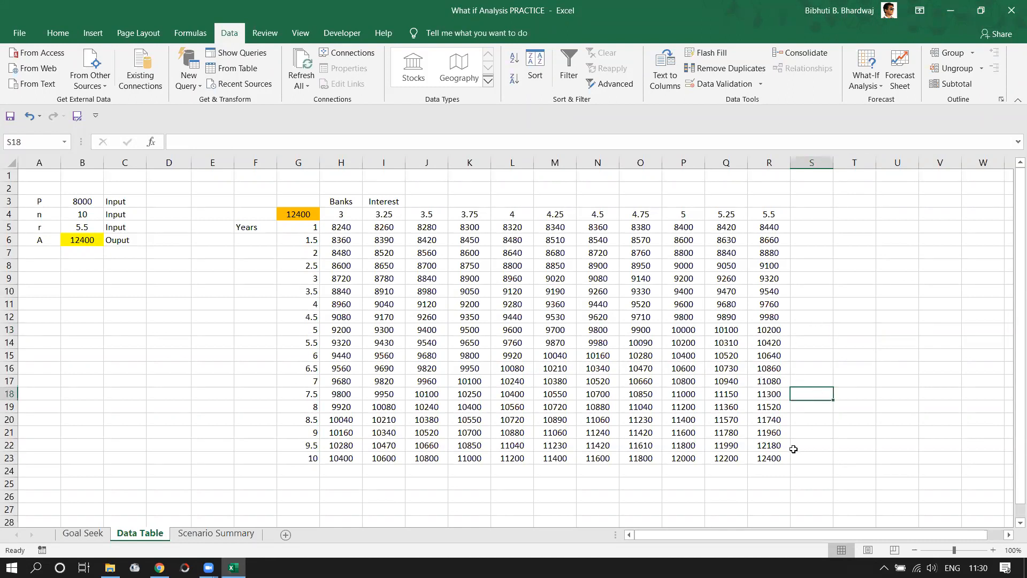
left_click(802, 457)
left_click_drag(772, 459, 281, 215)
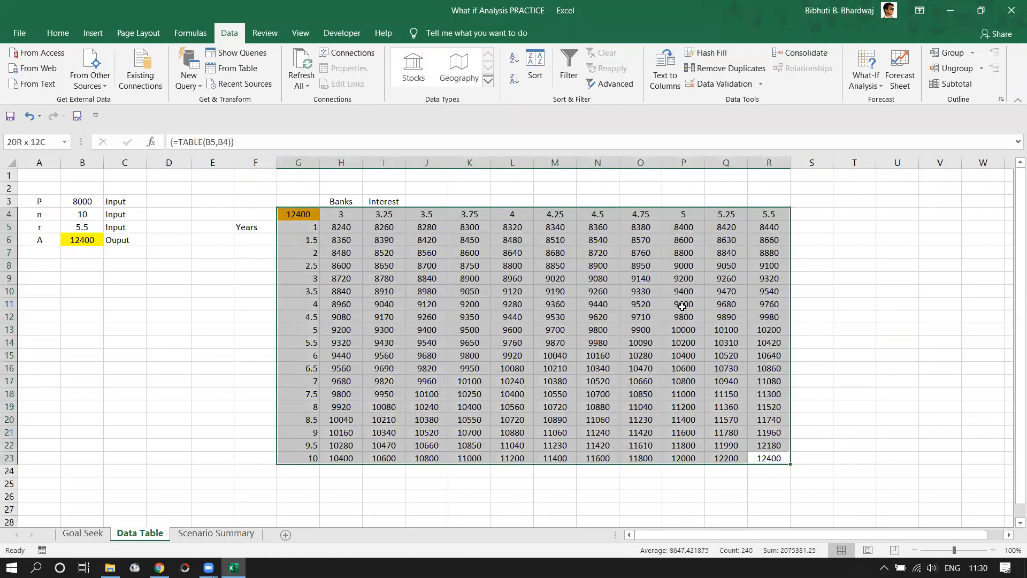
left_click(852, 295)
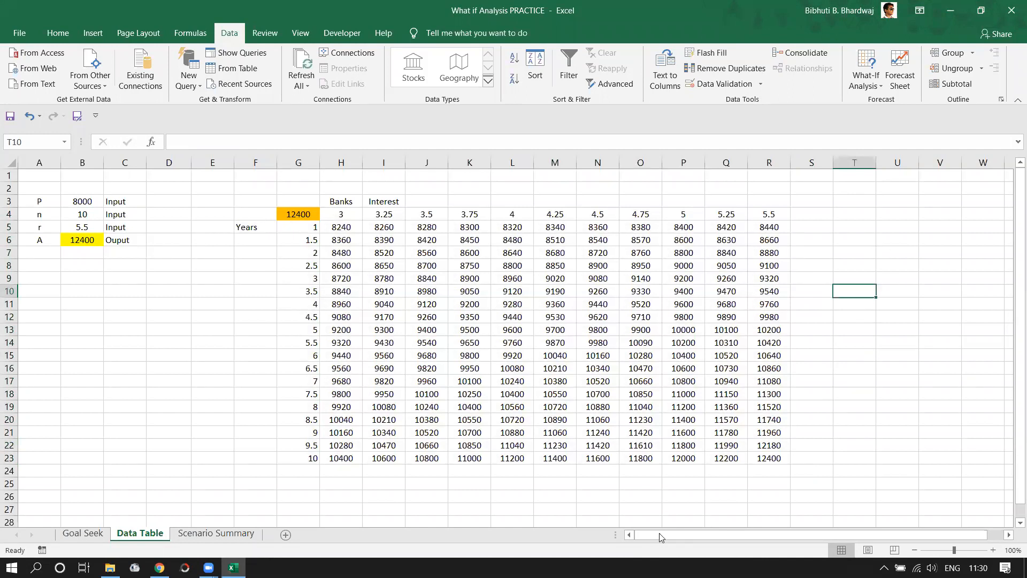
left_click(857, 407)
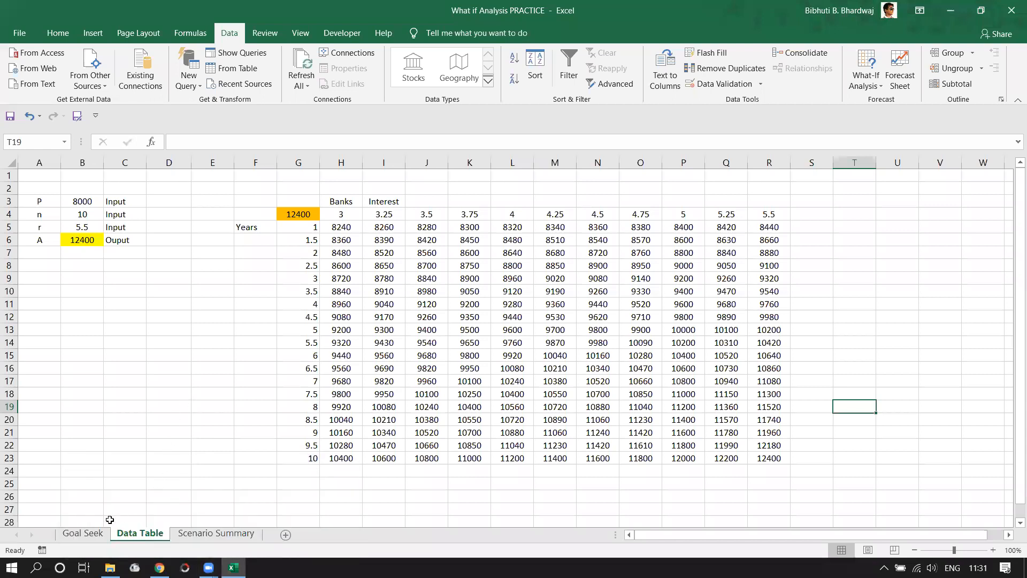
Step: Switch to the Goal Seek worksheet and review the available What-If Analysis options
left_click(83, 533)
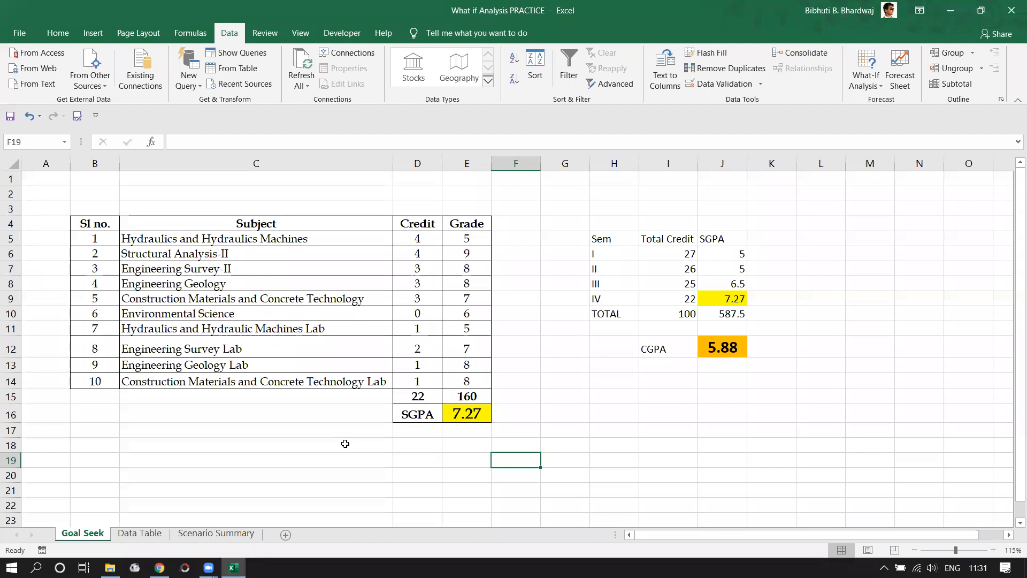
left_click(880, 83)
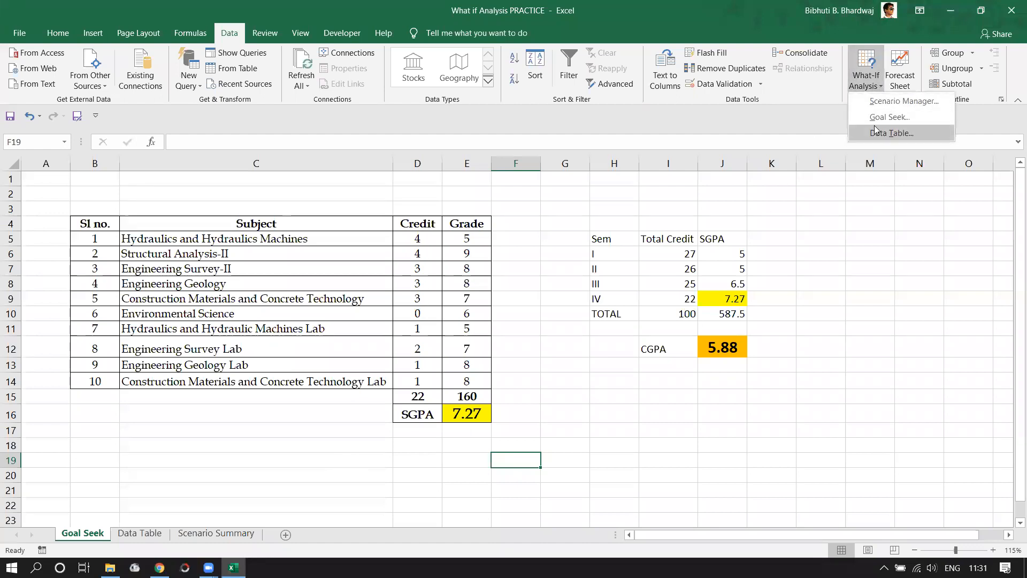
left_click(919, 297)
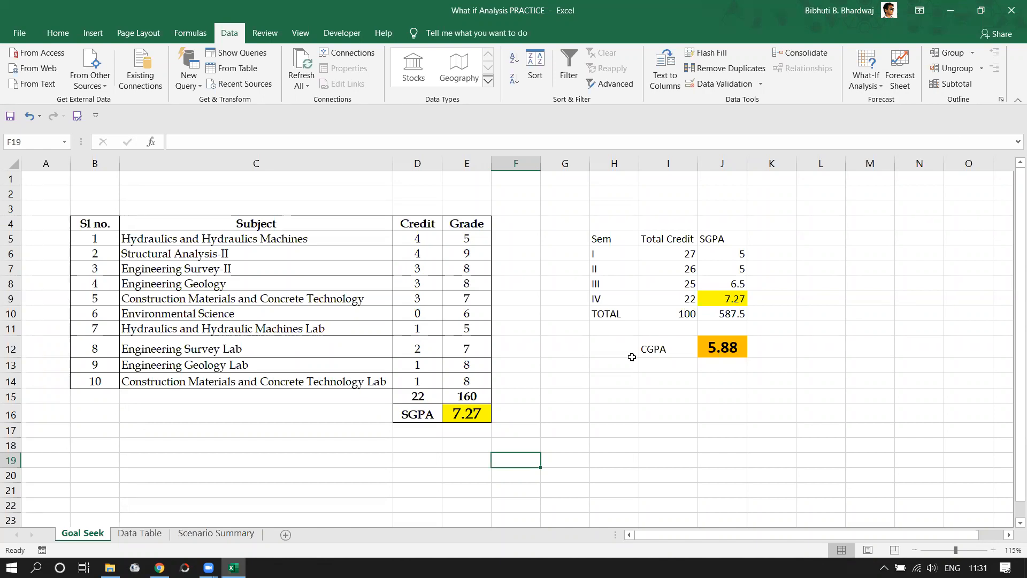
left_click(871, 88)
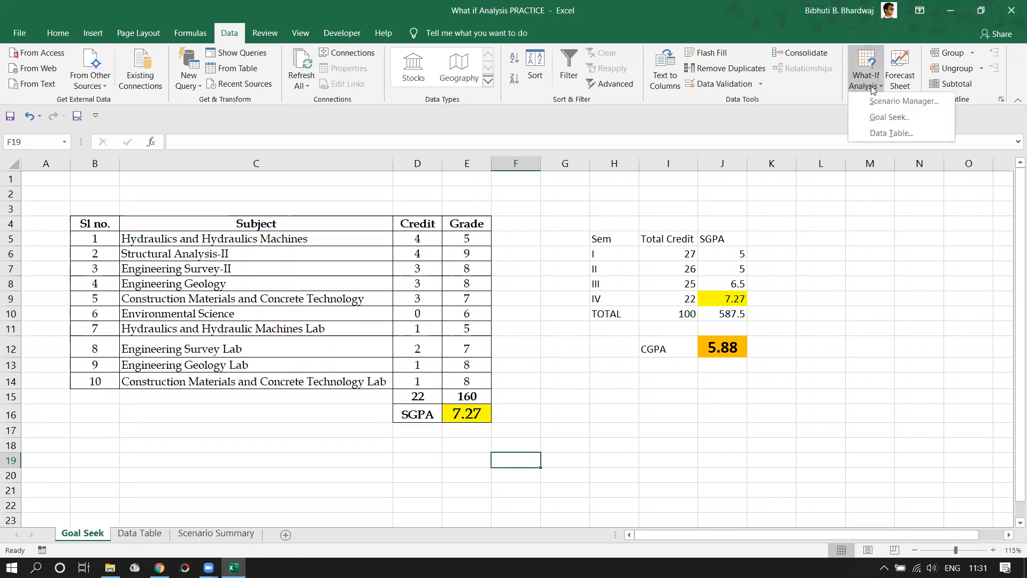
left_click(905, 302)
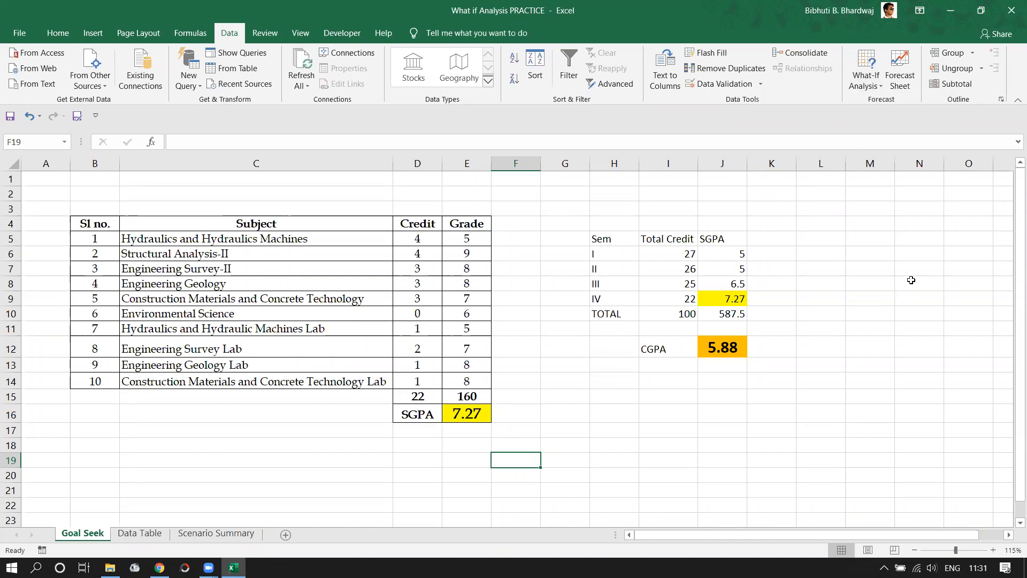
left_click(897, 367)
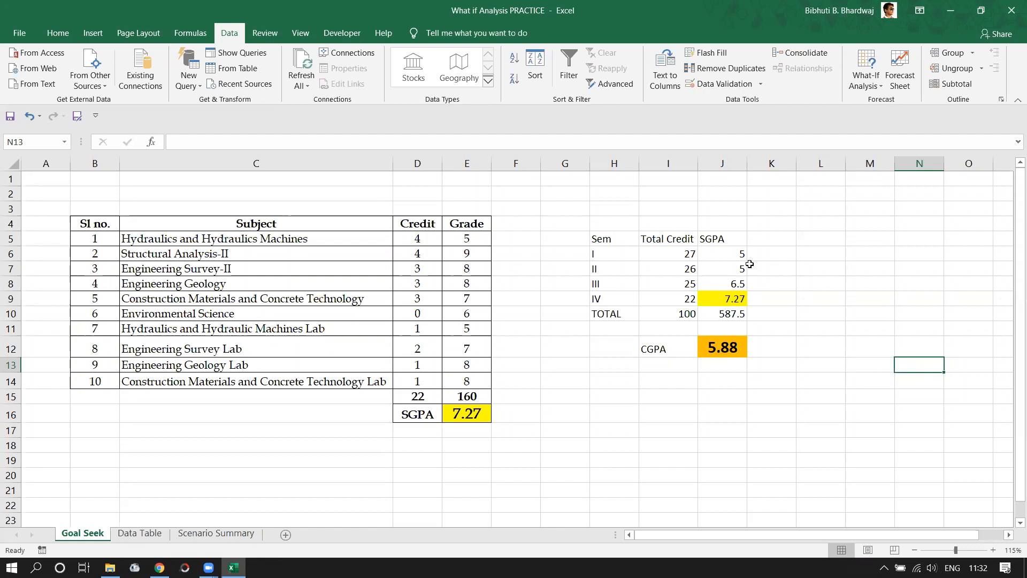
Step: Review the subject credits and grades on the Goal Seek worksheet and return to the Data Table worksheet
left_click(439, 255)
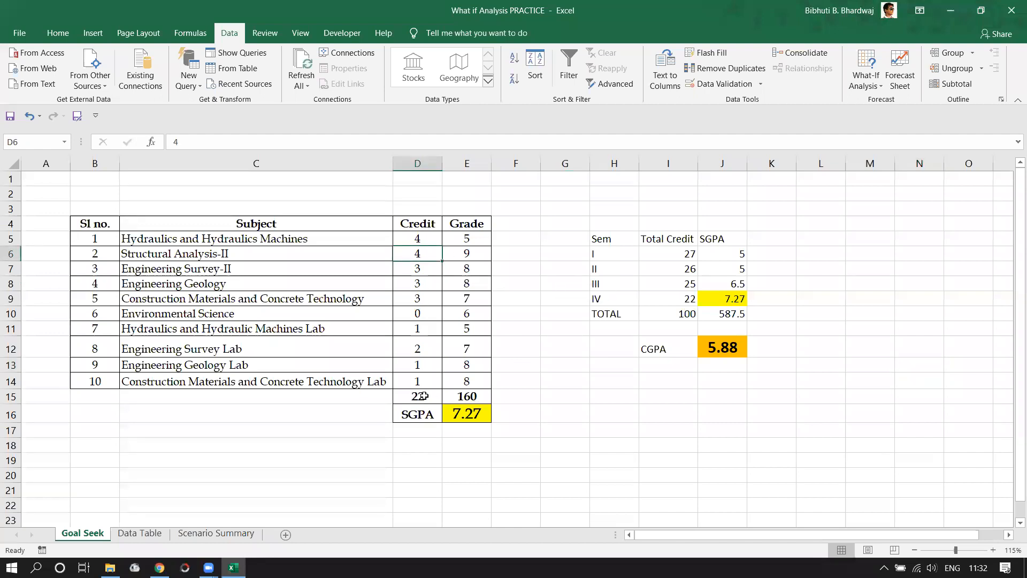
left_click(634, 426)
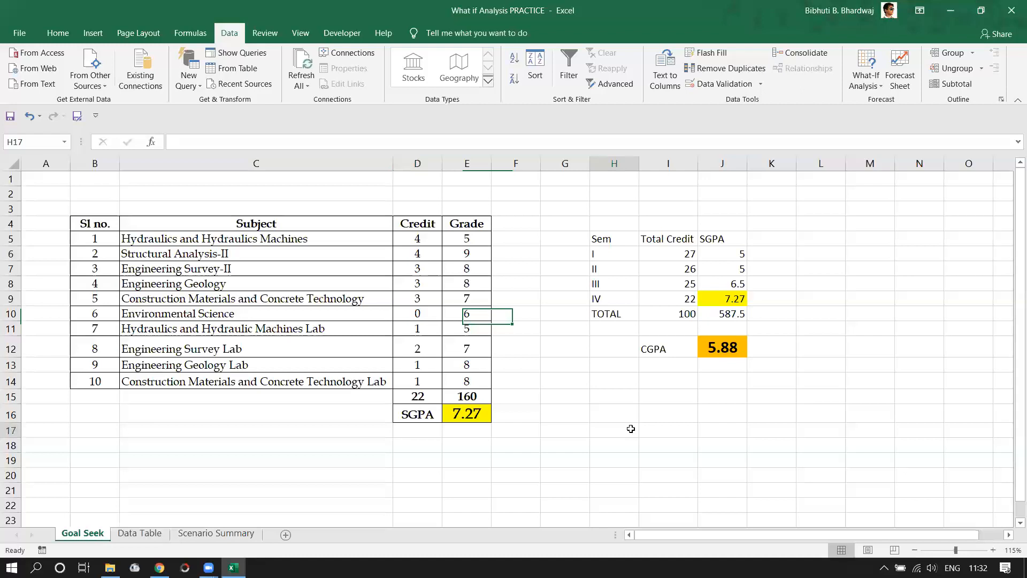
left_click(140, 533)
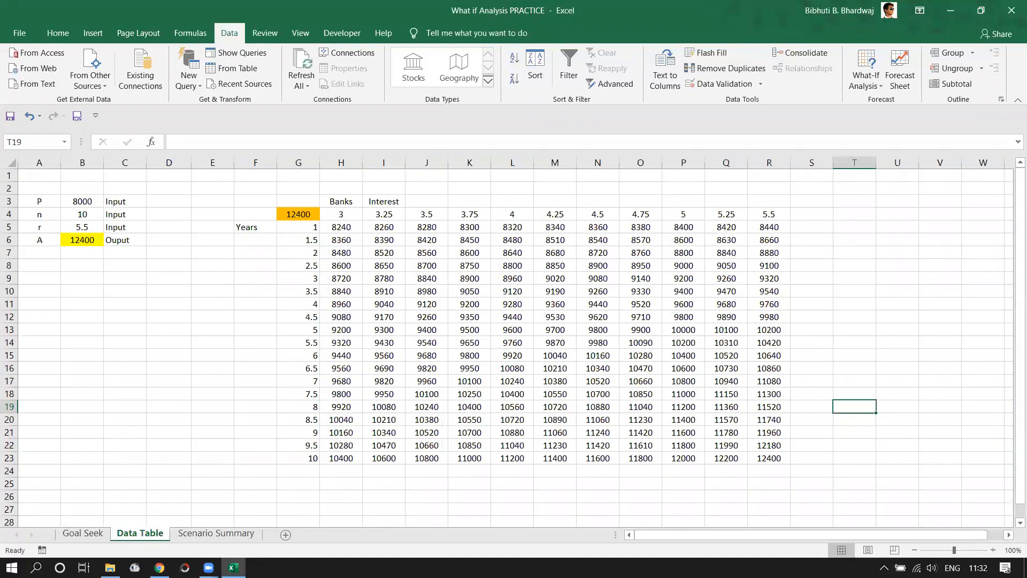
mouse_move(181, 553)
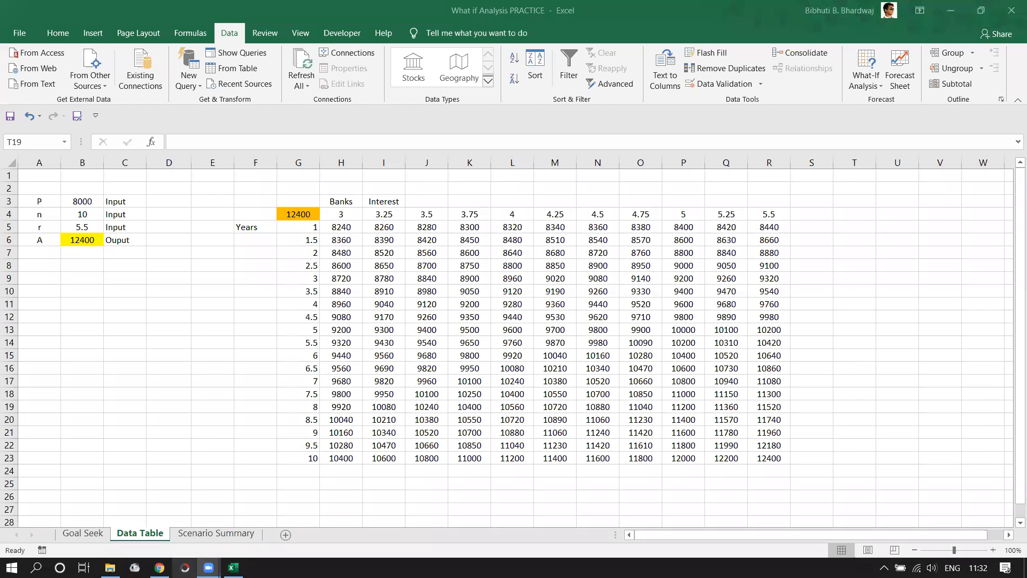
mouse_move(208, 567)
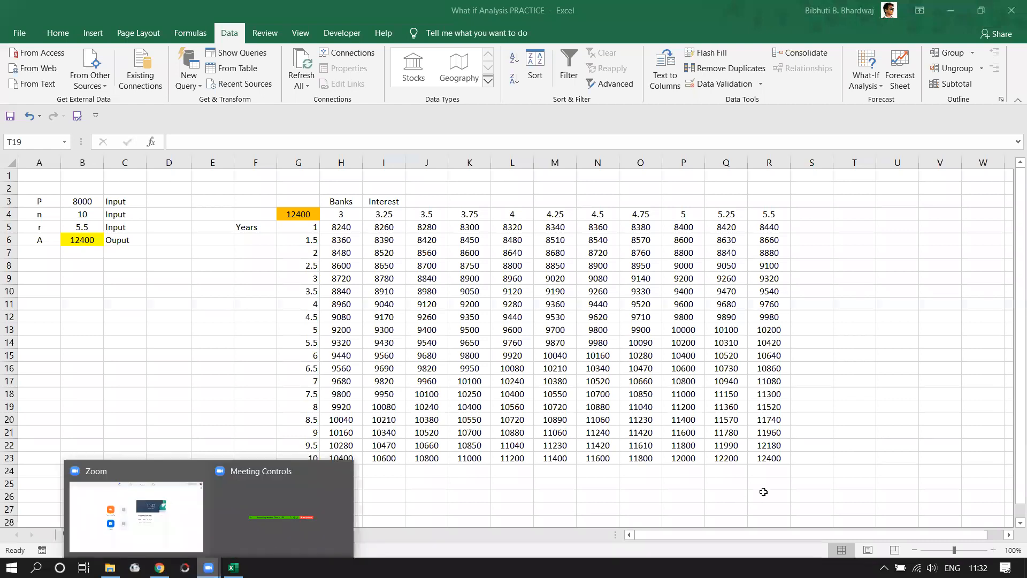
left_click(763, 492)
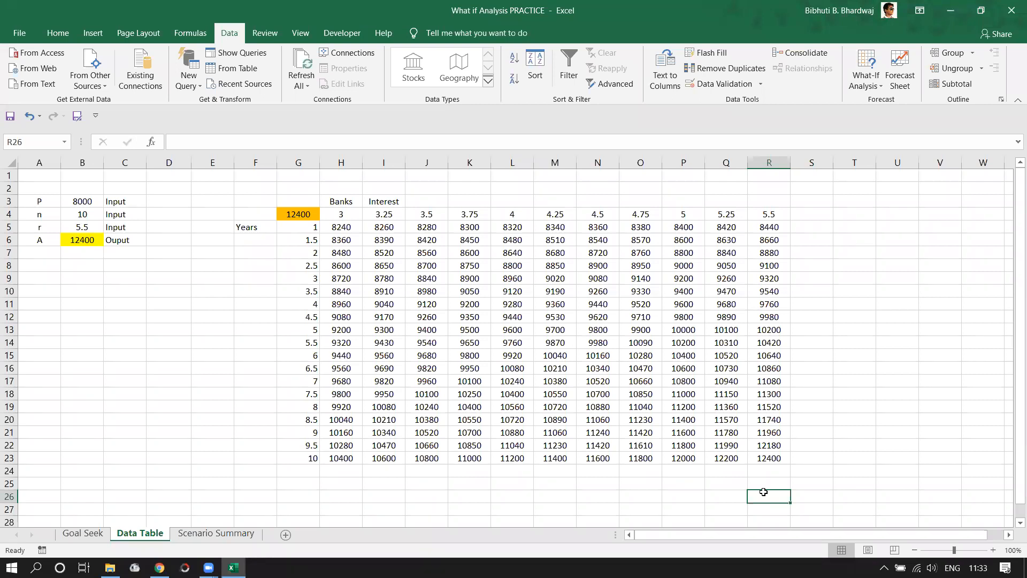
Step: Inspect the formula in the data table's corner cell G4 and the cell it references, leaving the formula as is
left_click(292, 213)
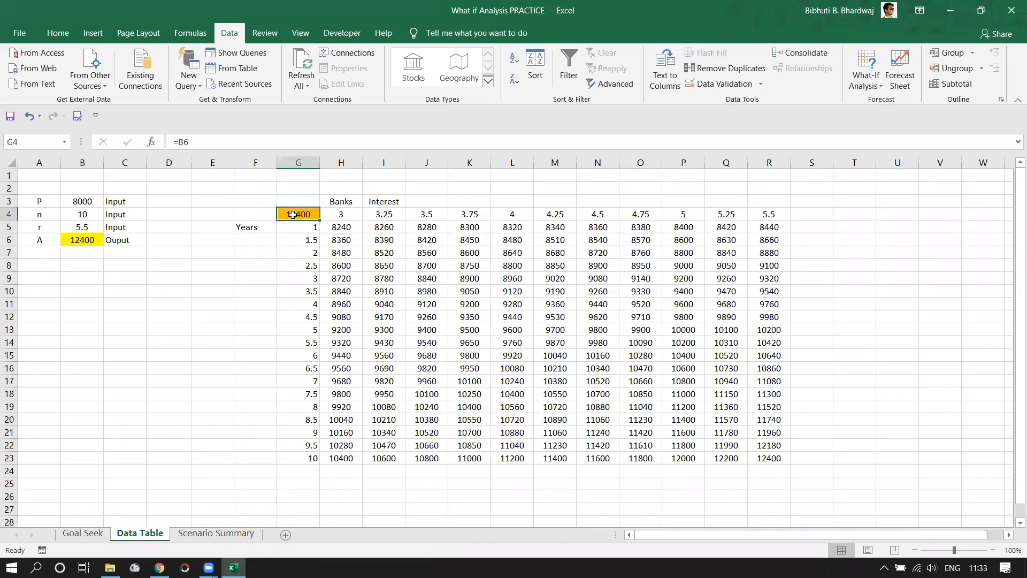
double_click(292, 214)
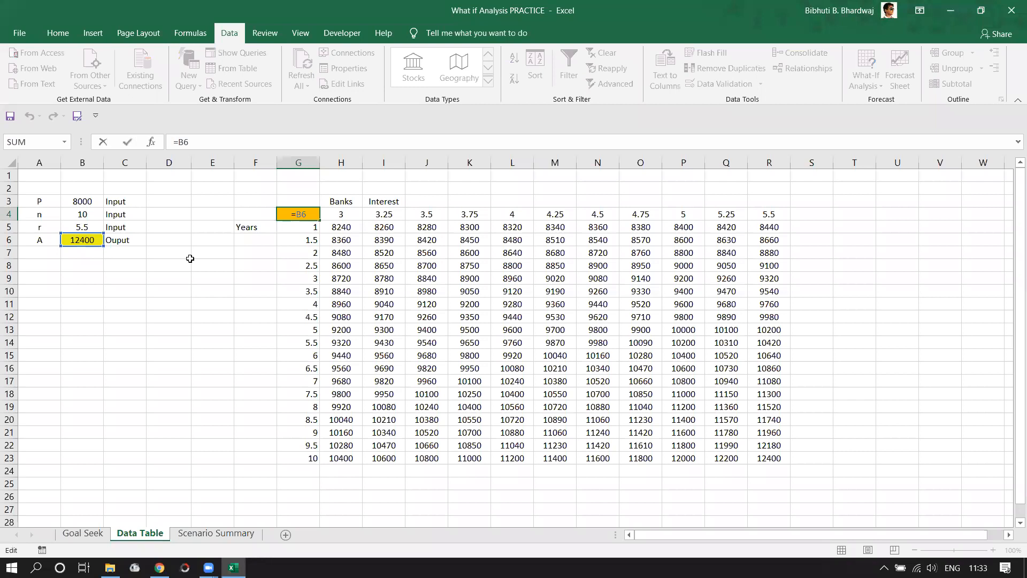
key("Escape")
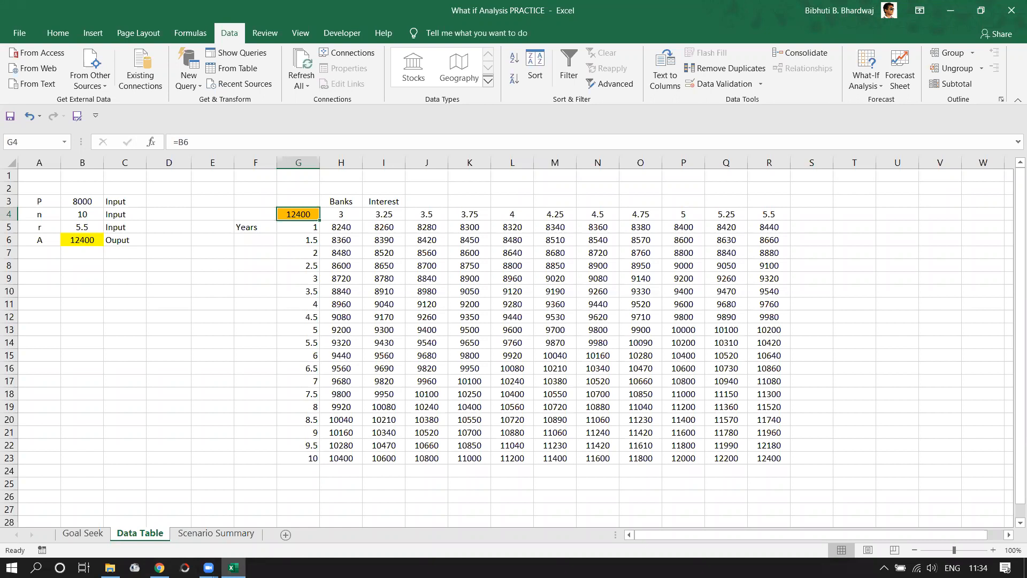
mouse_move(208, 568)
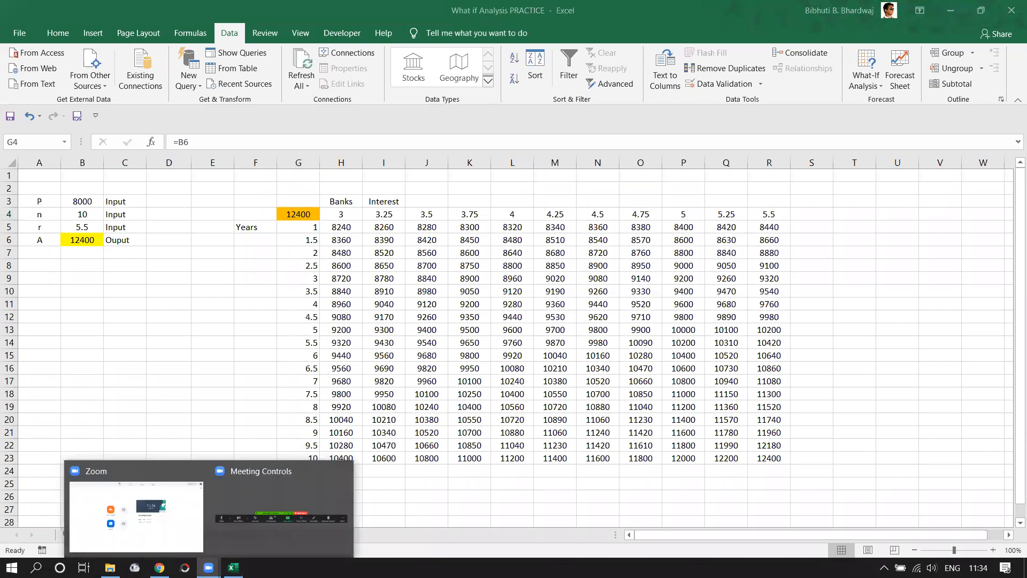